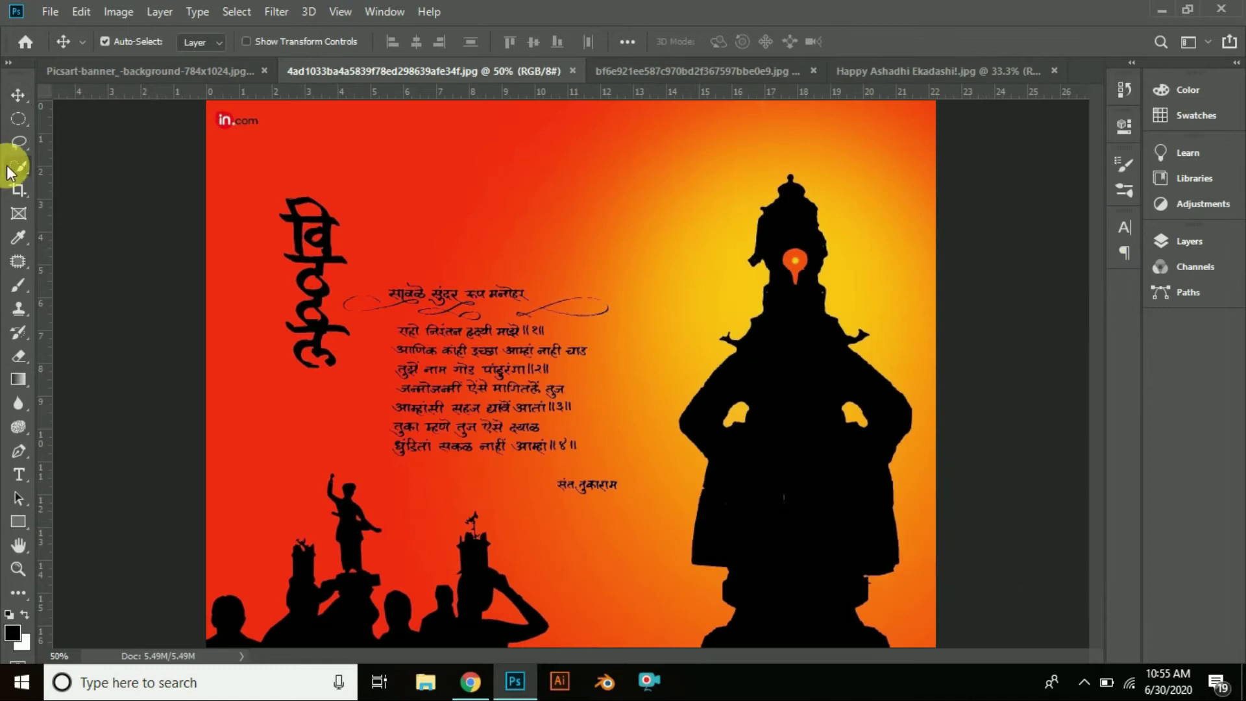
Step: Cut out the black deity silhouette with the Quick Selection tool and move it into the Picsart-banner background document
{"action": "right_click", "coordinate": [18, 166]}
{"action": "left_click", "coordinate": [98, 164]}
{"action": "left_click", "coordinate": [18, 95]}
{"action": "left_click_drag", "start_coordinate": [772, 266], "coordinate": [579, 359]}
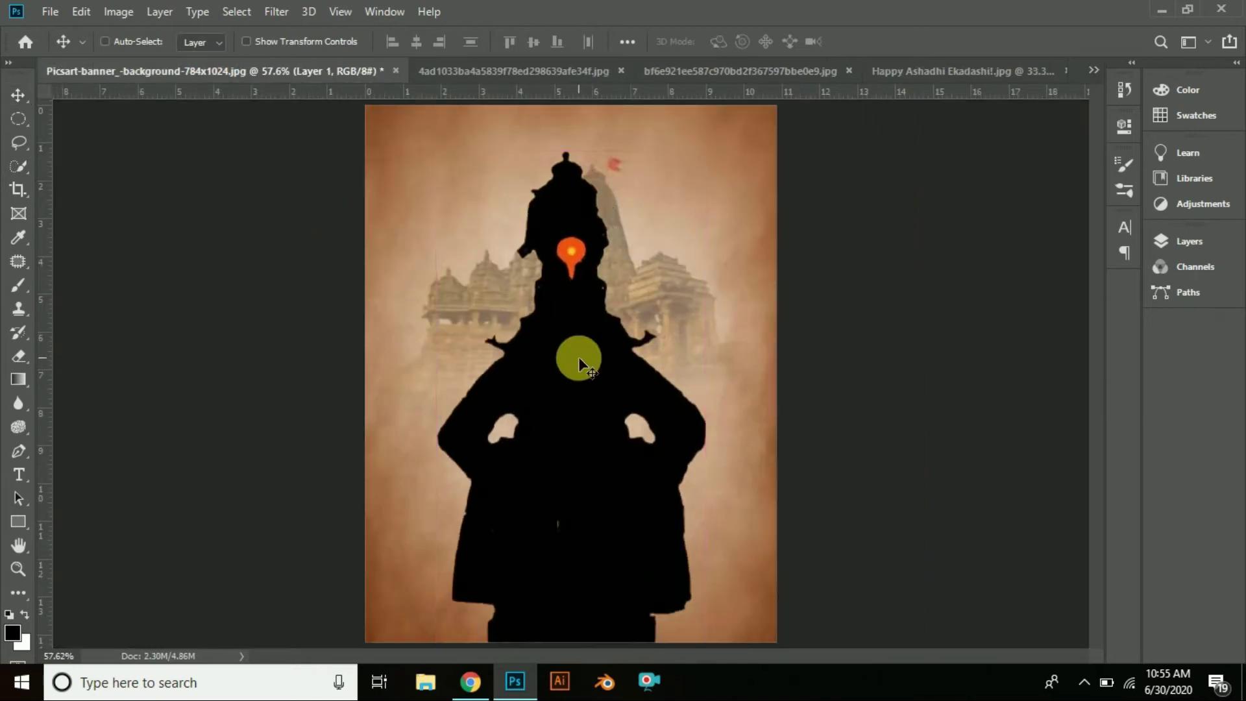
Step: Scale the silhouette down proportionally so its full height fits, and place it in front of the temple
{"action": "key", "text": "ctrl+t"}
{"action": "left_click_drag", "start_coordinate": [704, 152], "coordinate": [560, 428]}
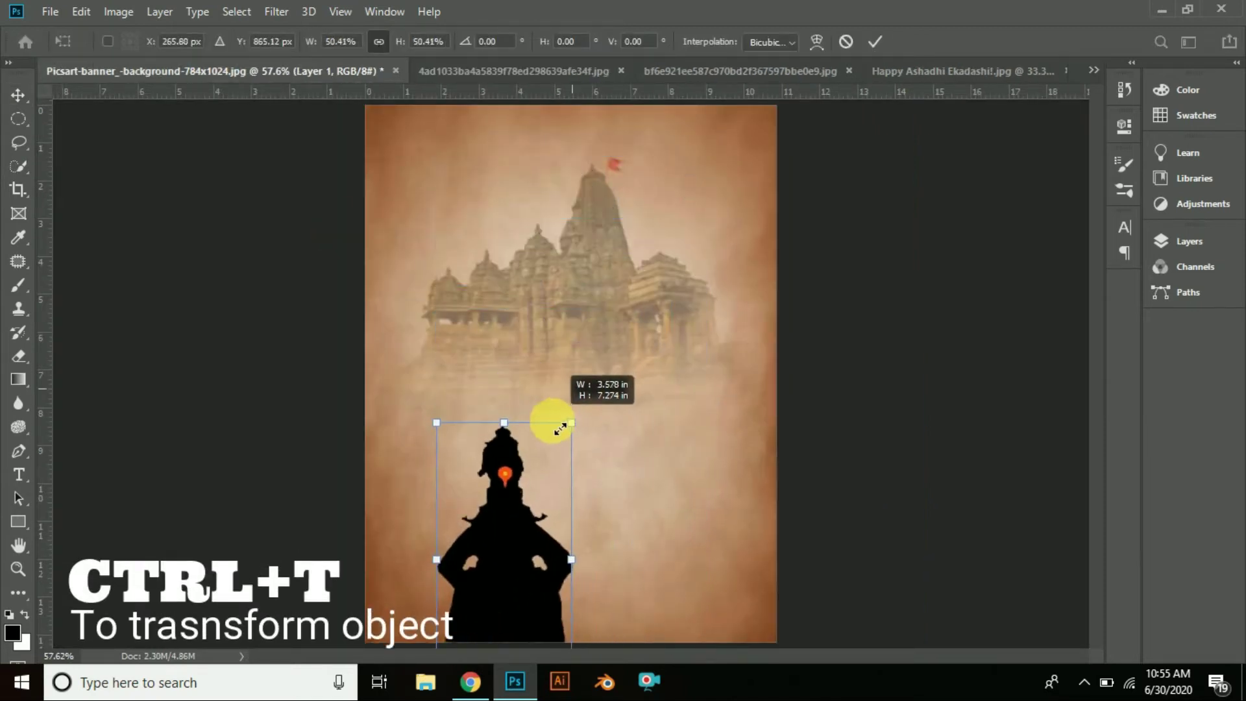
{"action": "left_click_drag", "start_coordinate": [524, 474], "coordinate": [638, 421]}
{"action": "left_click_drag", "start_coordinate": [648, 467], "coordinate": [687, 557]}
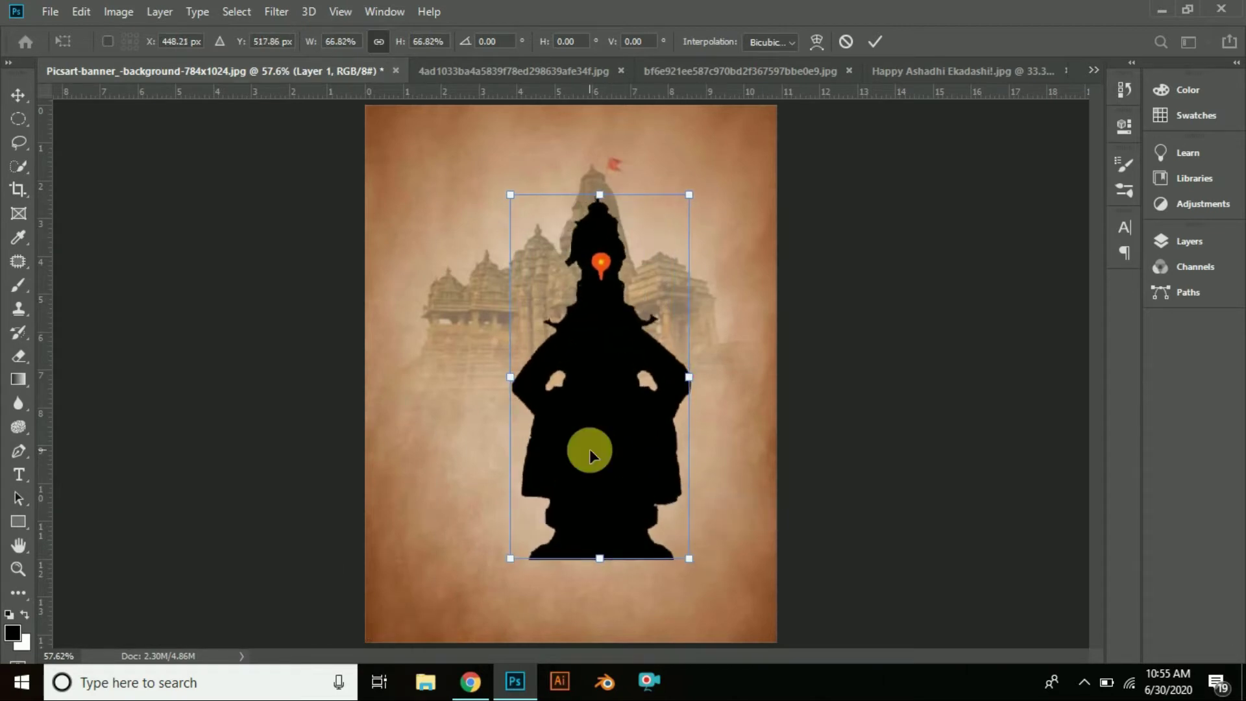
{"action": "left_click_drag", "start_coordinate": [590, 449], "coordinate": [562, 409]}
{"action": "left_click_drag", "start_coordinate": [660, 519], "coordinate": [598, 417]}
{"action": "left_click_drag", "start_coordinate": [544, 360], "coordinate": [564, 393]}
{"action": "left_click", "coordinate": [874, 39]}
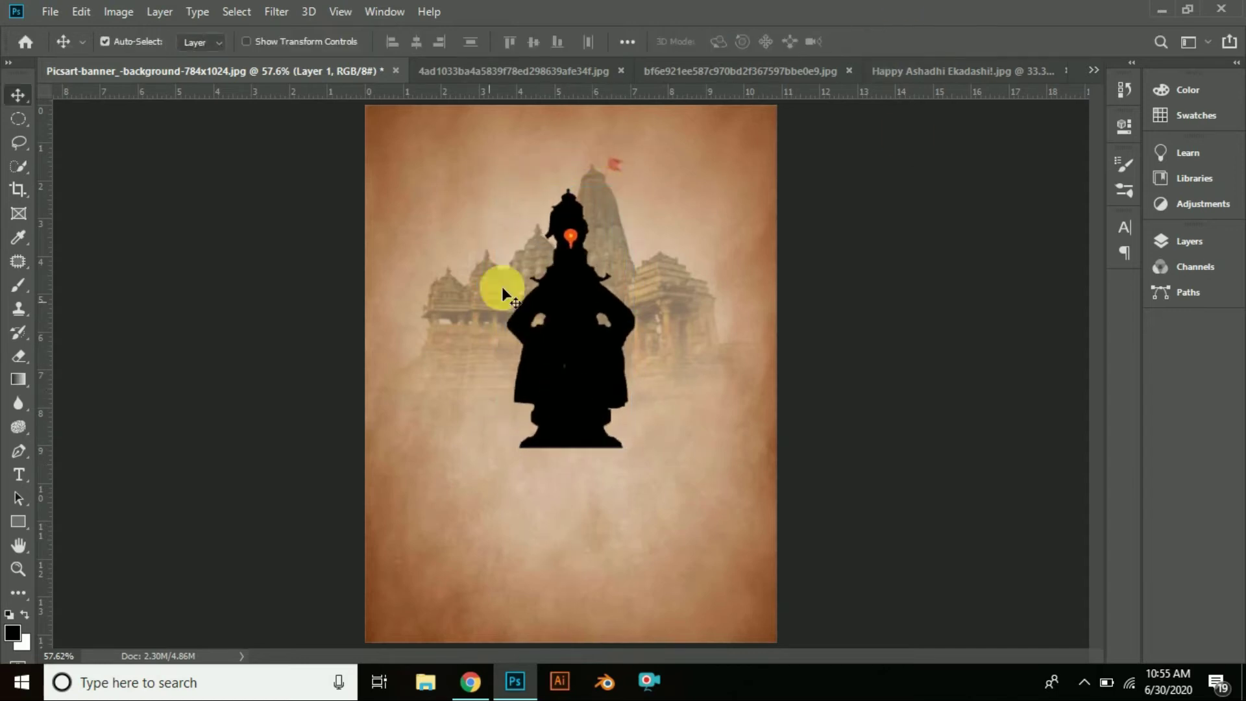
Step: Align the silhouette's centre with the Background layer and raise the silhouette alone over the temple
{"action": "left_click", "coordinate": [1179, 248]}
{"action": "left_click", "coordinate": [1030, 462]}
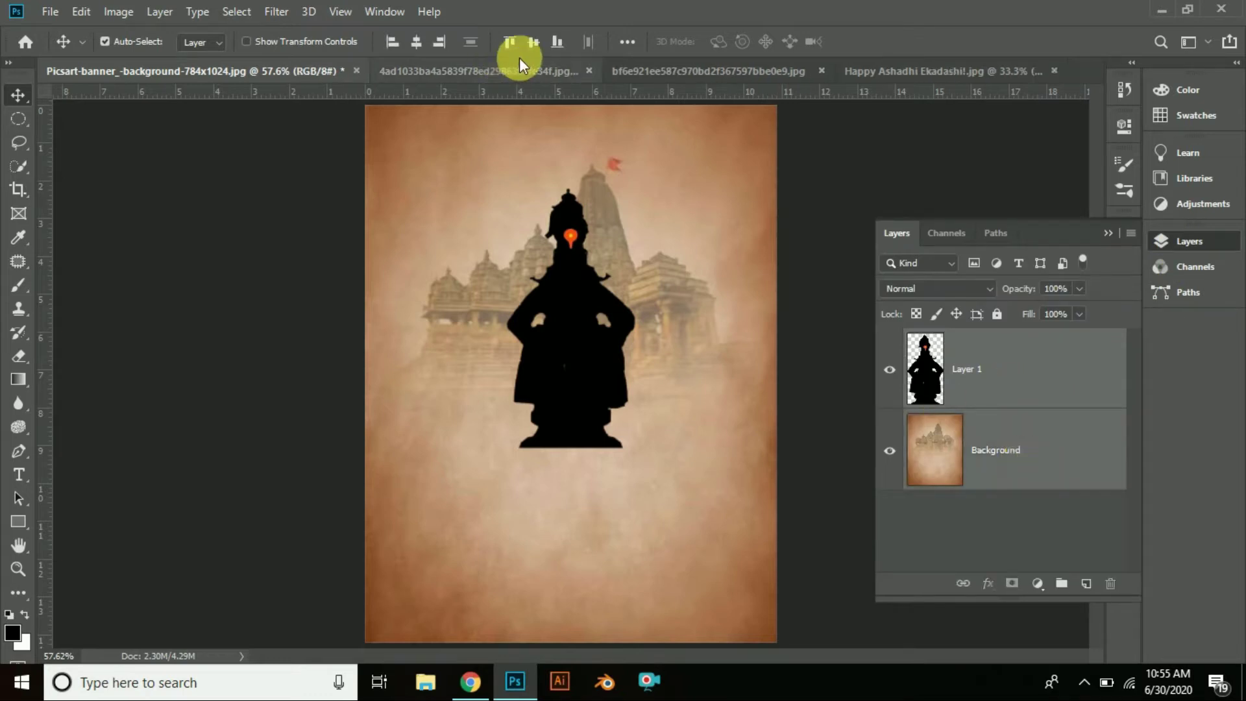
{"action": "left_click", "coordinate": [533, 43]}
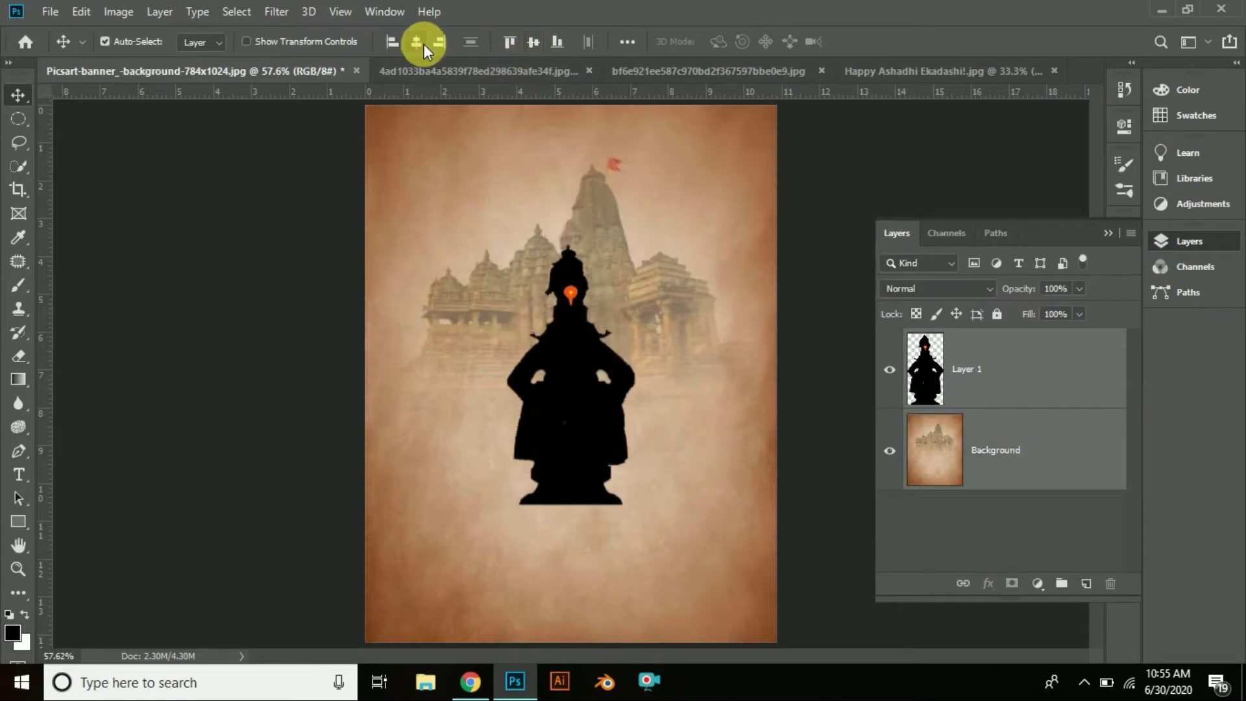
{"action": "left_click", "coordinate": [1030, 428]}
{"action": "left_click", "coordinate": [987, 364]}
{"action": "left_click_drag", "start_coordinate": [573, 424], "coordinate": [573, 353]}
{"action": "left_click", "coordinate": [1108, 235]}
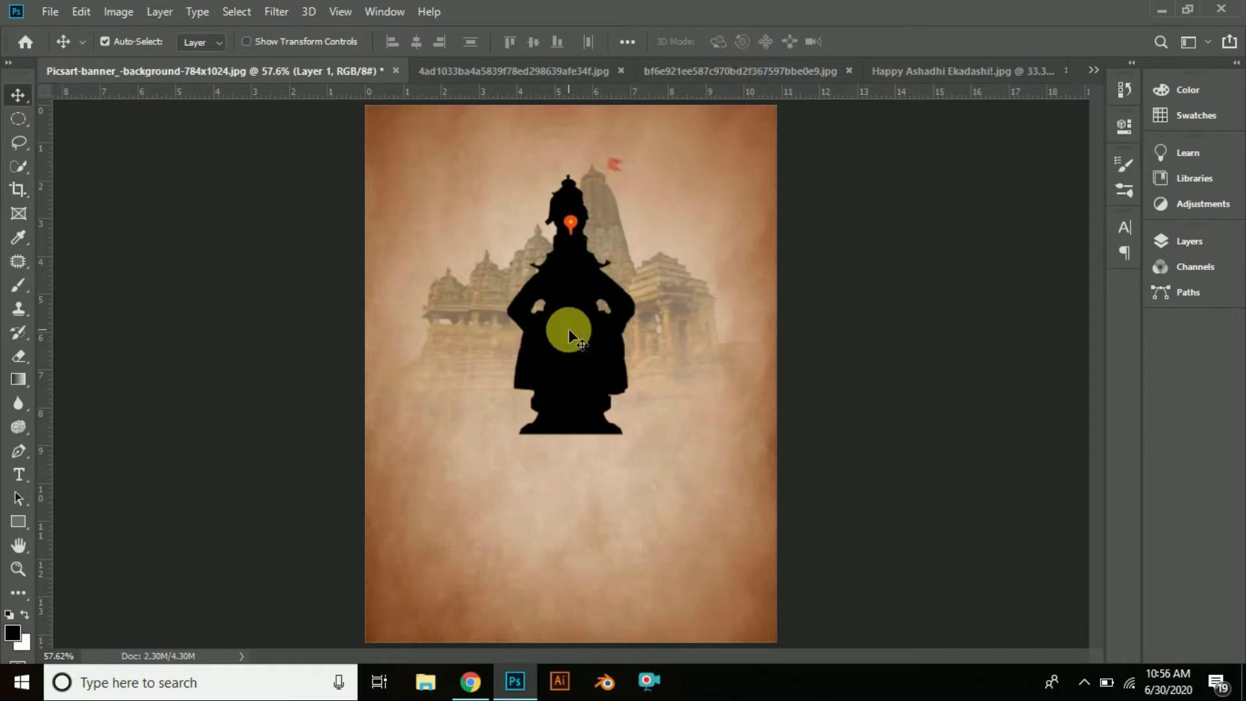
Step: Fade out the silhouette's base with a soft 200-size Eraser brush
{"action": "key", "text": "e"}
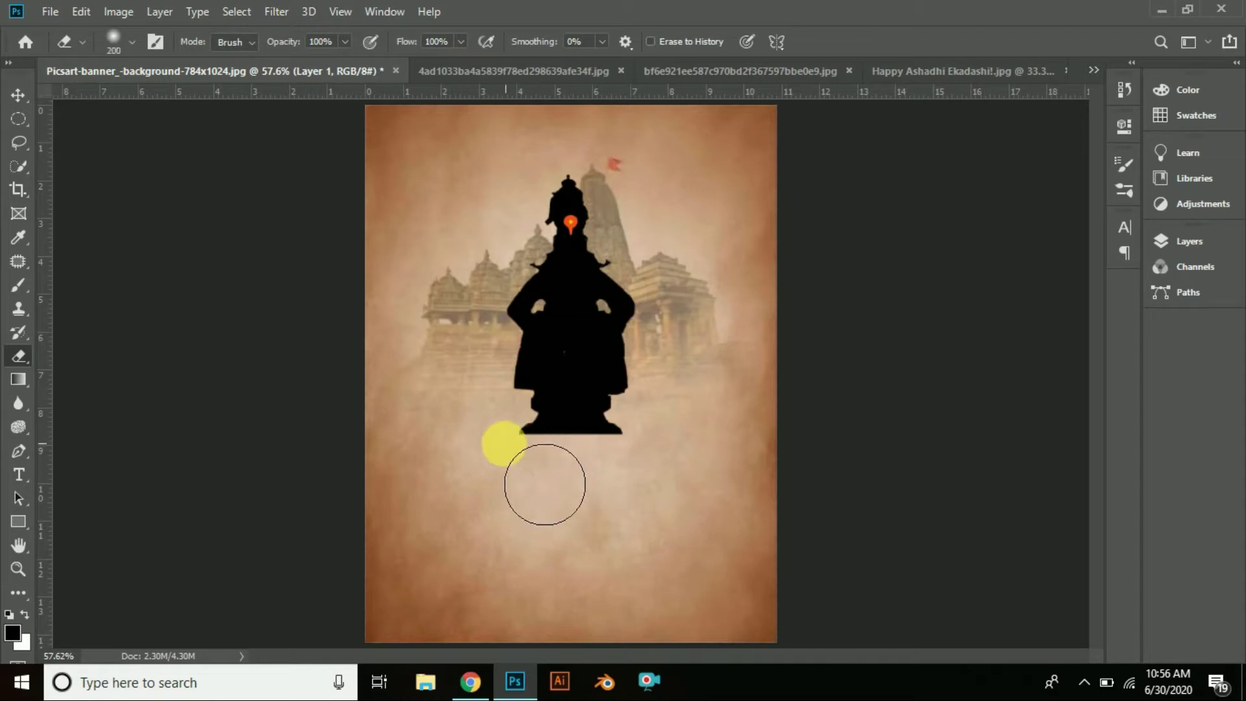
{"action": "mouse_move", "coordinate": [514, 450]}
{"action": "left_mouse_down"}
{"action": "mouse_move", "coordinate": [650, 446]}
{"action": "mouse_move", "coordinate": [487, 468]}
{"action": "left_mouse_up"}
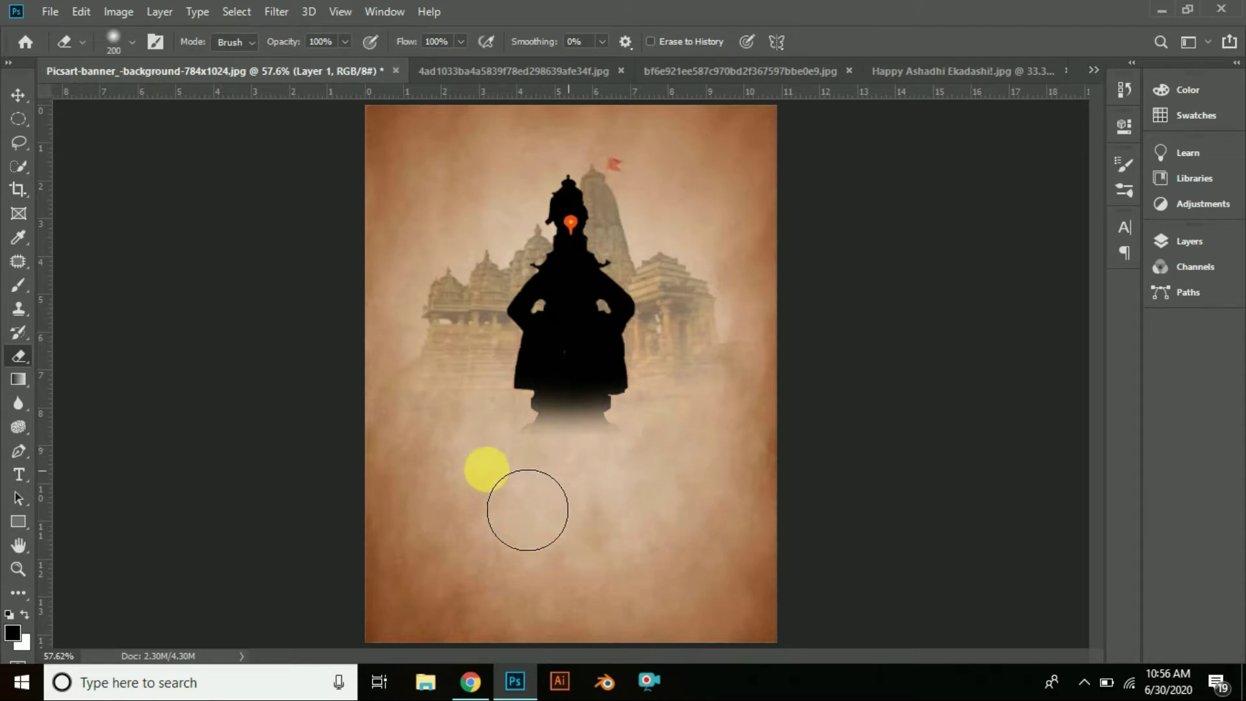
{"action": "left_click", "coordinate": [13, 96]}
Step: Select the black backdrop around the coloured deity in the bf6e921ee587c970bd2f367597bbe0e9.jpg document with the Quick Selection tool
{"action": "left_click", "coordinate": [714, 78]}
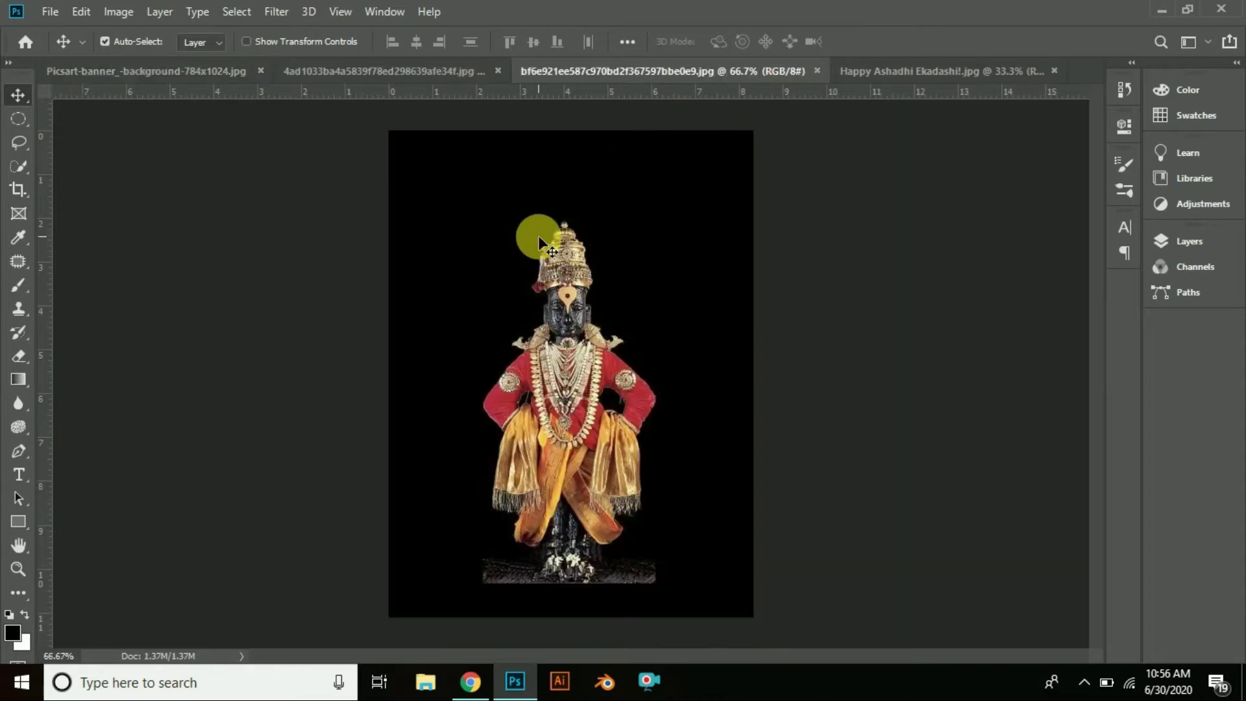
{"action": "right_click", "coordinate": [18, 165]}
{"action": "left_click", "coordinate": [97, 182]}
{"action": "left_click", "coordinate": [449, 189]}
{"action": "left_click", "coordinate": [346, 186]}
{"action": "left_click", "coordinate": [476, 177]}
{"action": "left_click", "coordinate": [106, 183]}
{"action": "right_click", "coordinate": [18, 166]}
{"action": "left_click", "coordinate": [98, 165]}
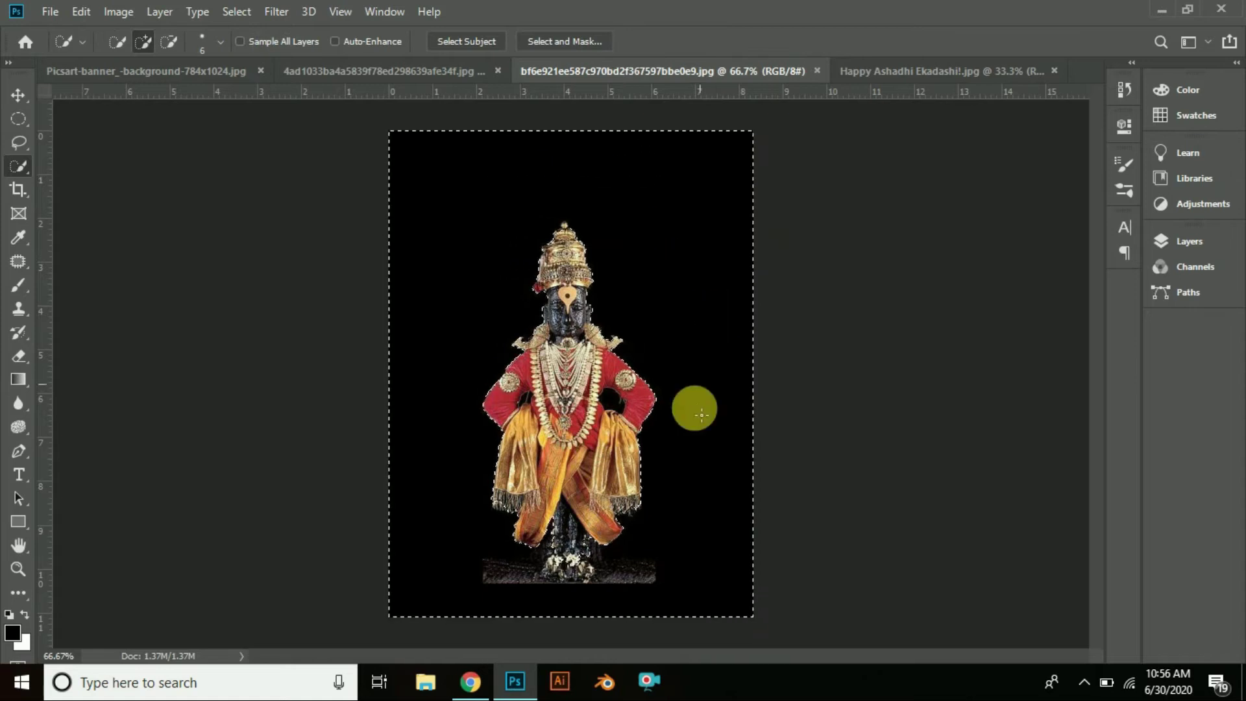
Step: Refine the backdrop selection around the feet and pedestal so that these parts of the figure are excluded
{"action": "scroll", "coordinate": [702, 414], "scroll_direction": "up", "scroll_amount": 5}
{"action": "left_click_drag", "start_coordinate": [617, 565], "coordinate": [509, 320]}
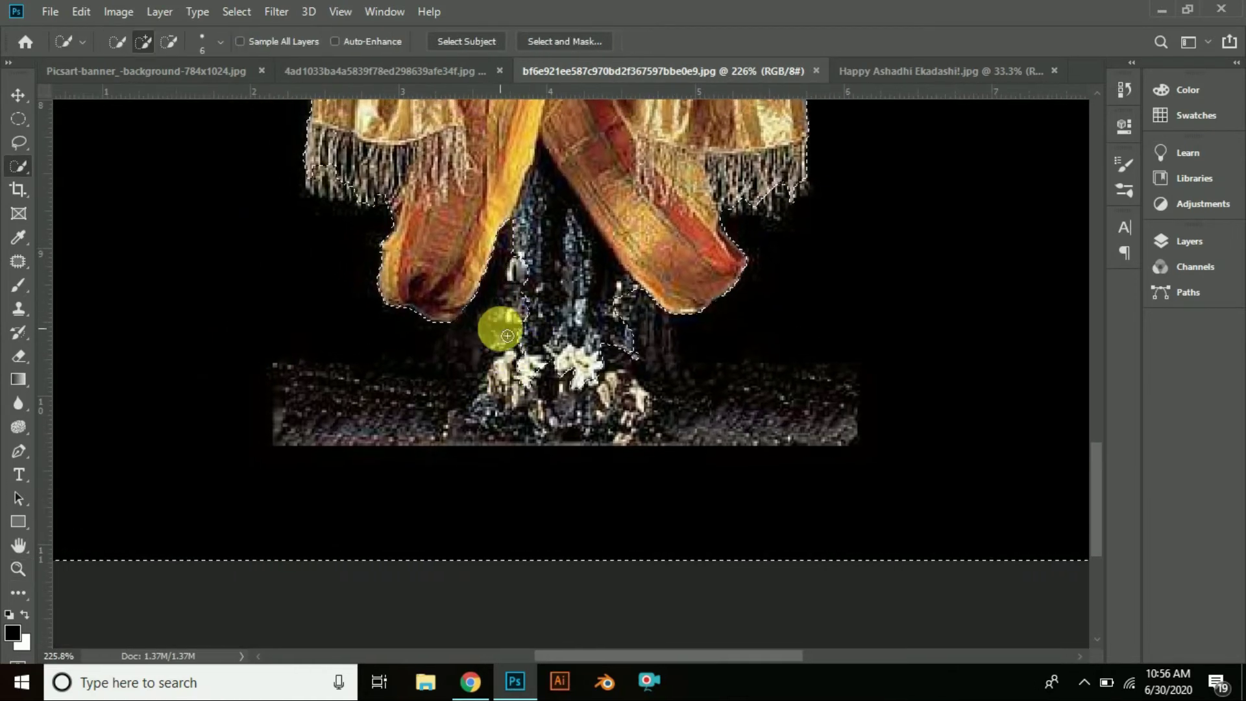
{"action": "mouse_move", "coordinate": [302, 385]}
{"action": "left_mouse_down"}
{"action": "mouse_move", "coordinate": [743, 431]}
{"action": "mouse_move", "coordinate": [734, 412]}
{"action": "mouse_move", "coordinate": [838, 398]}
{"action": "mouse_move", "coordinate": [655, 310]}
{"action": "left_mouse_up"}
{"action": "mouse_move", "coordinate": [403, 373]}
{"action": "left_mouse_down"}
{"action": "mouse_move", "coordinate": [398, 340]}
{"action": "mouse_move", "coordinate": [412, 349]}
{"action": "mouse_move", "coordinate": [345, 355]}
{"action": "left_mouse_up"}
{"action": "key", "text": "z"}
{"action": "right_click", "coordinate": [564, 273]}
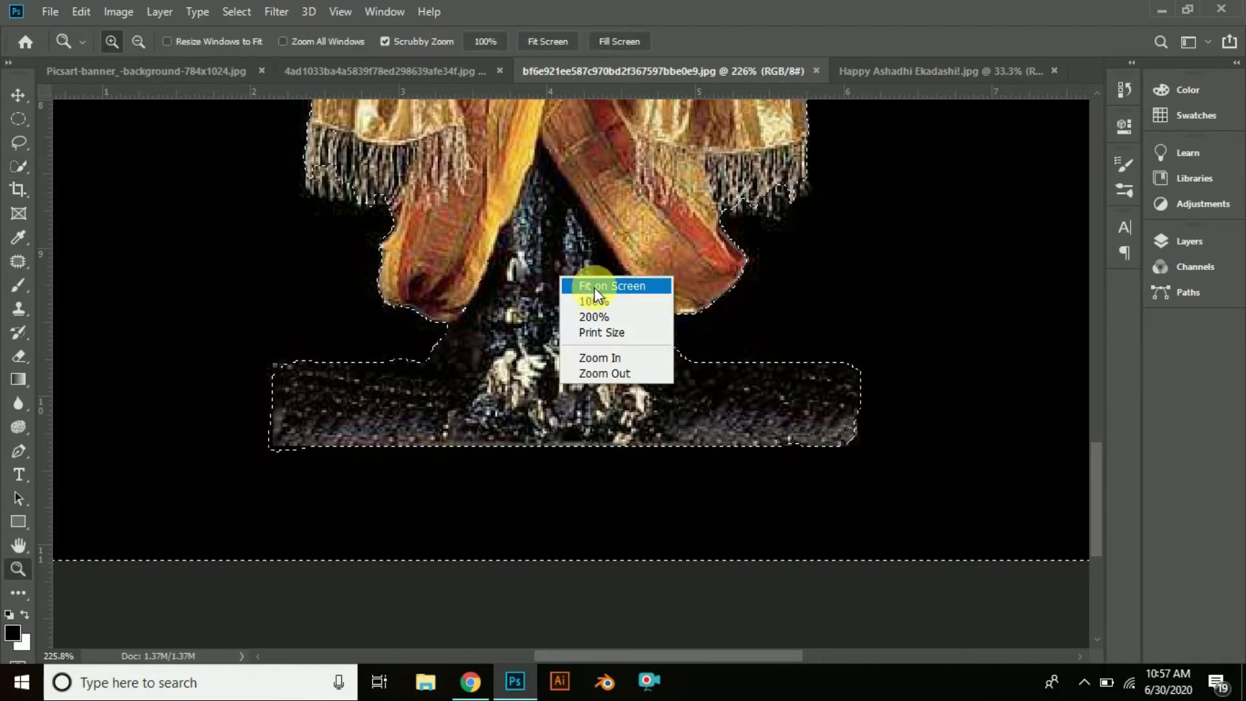
{"action": "left_click", "coordinate": [594, 281]}
Step: Refine the selection at the gaps between the arms and body, and invert it to select the deity
{"action": "key", "text": "z"}
{"action": "left_click_drag", "start_coordinate": [556, 269], "coordinate": [669, 436]}
{"action": "scroll", "coordinate": [669, 436], "scroll_direction": "right", "scroll_amount": 3}
{"action": "scroll", "coordinate": [259, 272], "scroll_direction": "right", "scroll_amount": 5}
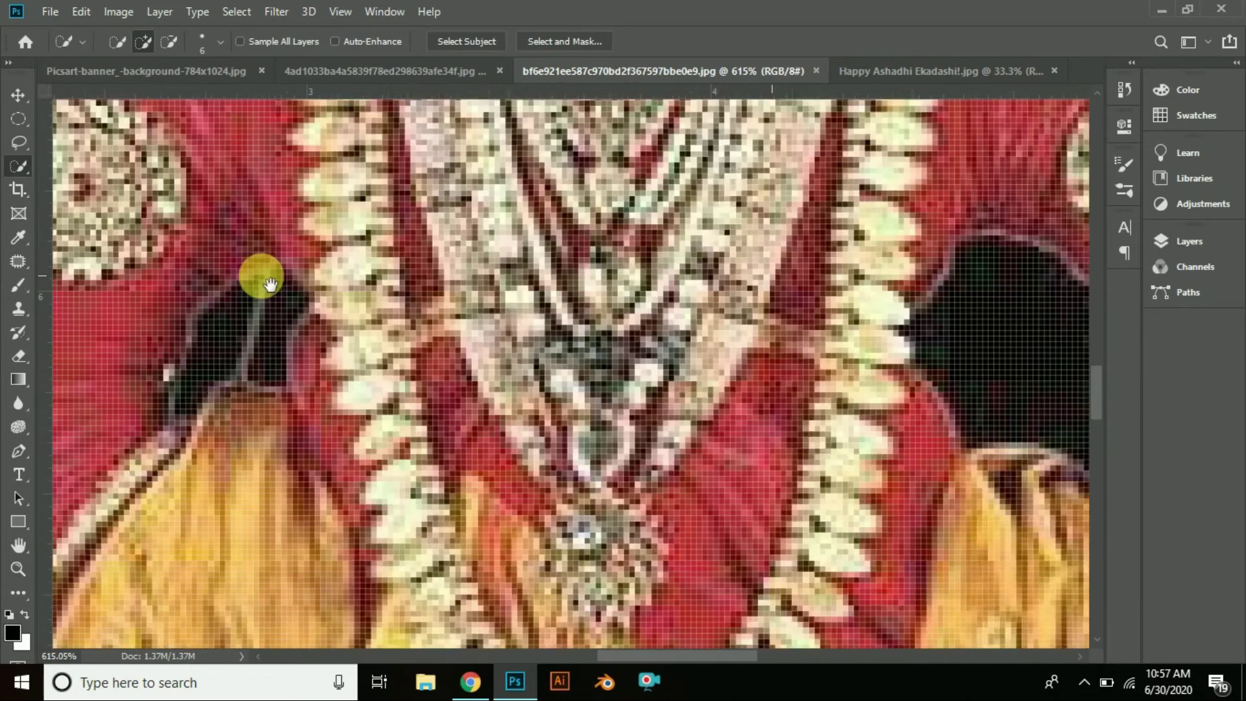
{"action": "key", "text": "ctrl+0"}
{"action": "key", "text": "w"}
{"action": "right_click", "coordinate": [476, 321]}
Step: Move the deity cutout into the Picsart-banner document and scale it down in front of the black silhouette
{"action": "left_click", "coordinate": [18, 95]}
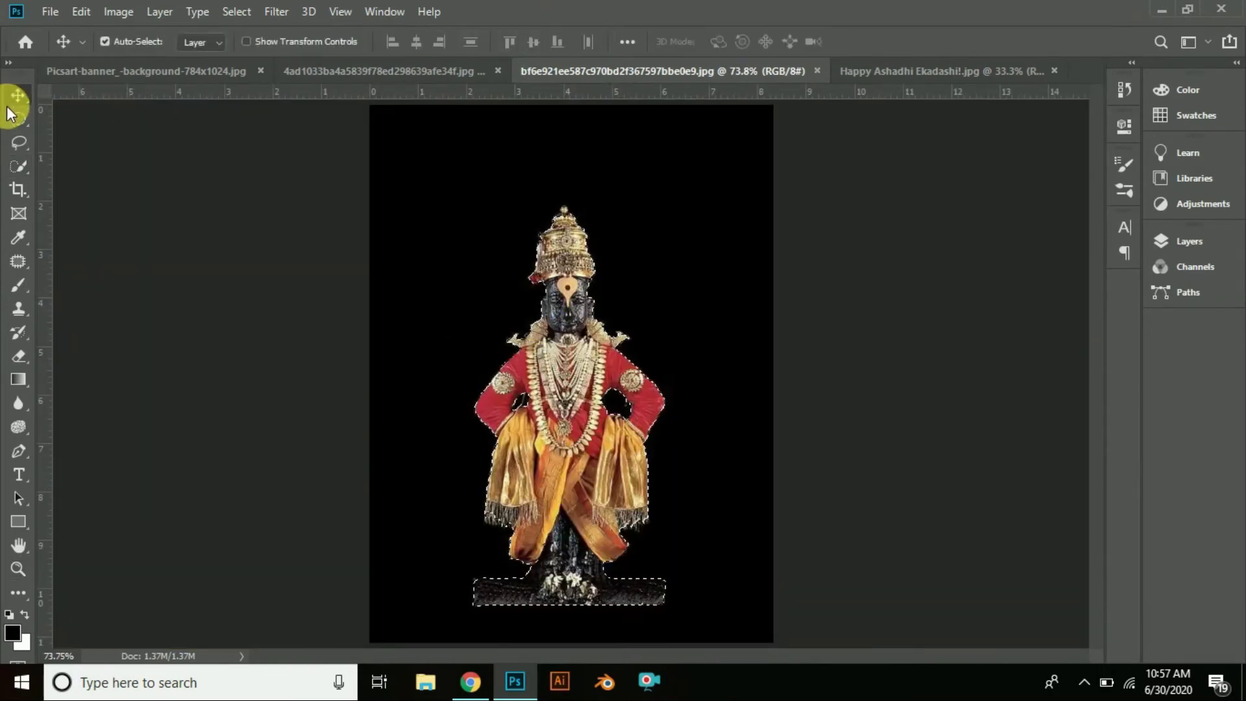
{"action": "left_click_drag", "start_coordinate": [559, 373], "coordinate": [427, 185]}
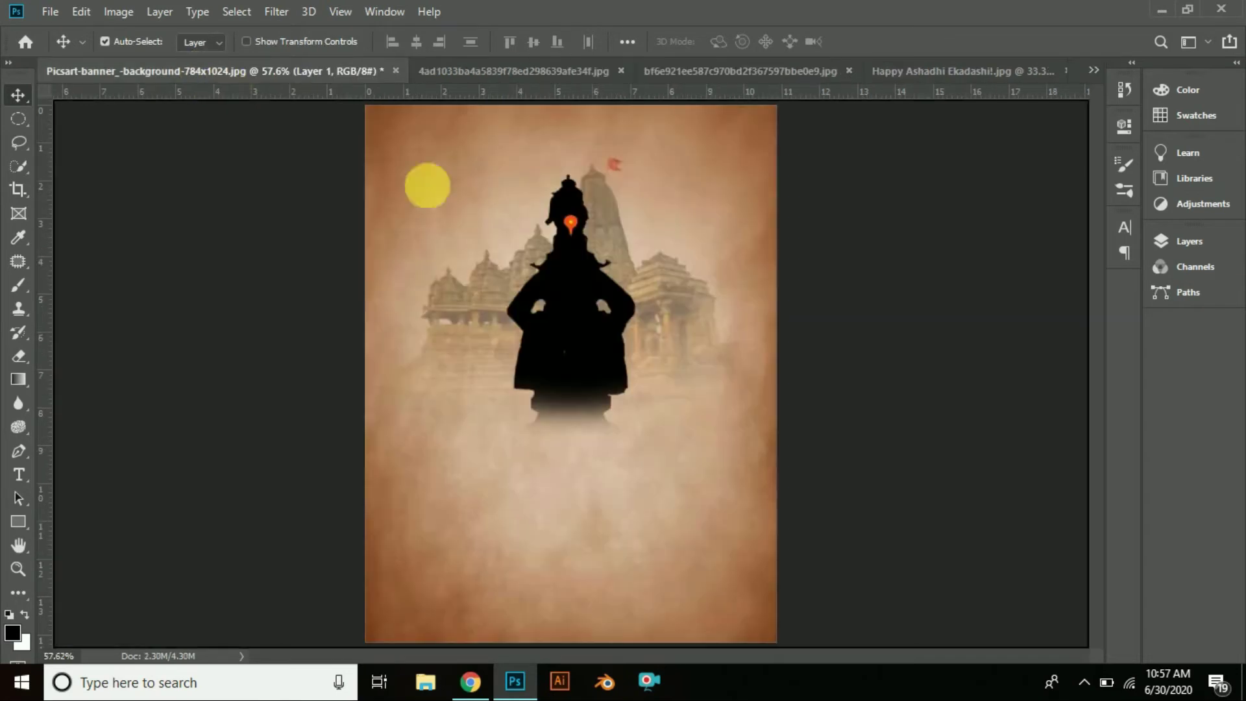
{"action": "left_click_drag", "start_coordinate": [575, 331], "coordinate": [575, 332]}
{"action": "left_click_drag", "start_coordinate": [570, 381], "coordinate": [578, 410]}
{"action": "key", "text": "ctrl+t"}
{"action": "left_click_drag", "start_coordinate": [647, 563], "coordinate": [633, 496]}
{"action": "left_click", "coordinate": [876, 42]}
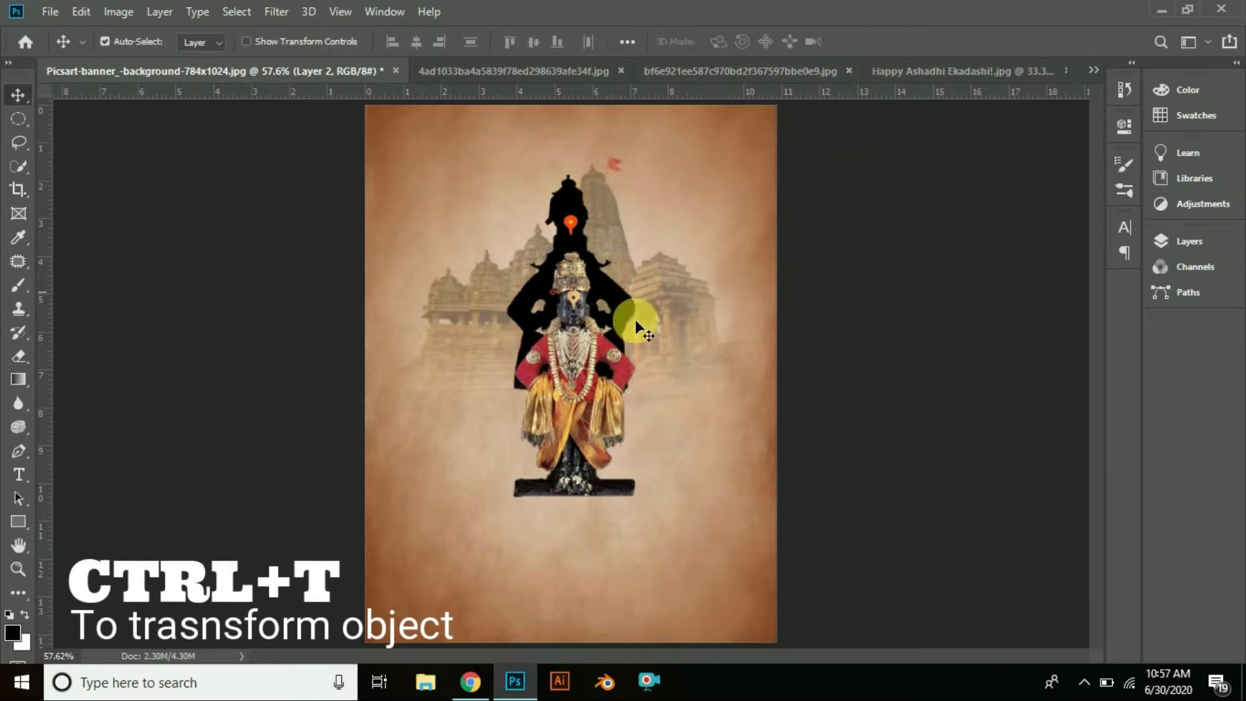
Step: Nudge the coloured deity upward until its crown sits just below the orange mark on the silhouette
{"action": "key", "text": "Up"}
{"action": "key", "text": "Up"}
{"action": "key", "text": "Up"}
{"action": "key", "text": "Up"}
{"action": "key", "text": "Up"}
{"action": "key", "text": "Up"}
{"action": "key", "text": "Up"}
{"action": "key", "text": "Up"}
{"action": "key", "text": "Up"}
{"action": "key", "text": "Up"}
{"action": "key", "text": "Up"}
{"action": "key", "text": "Up"}
{"action": "key", "text": "Up"}
{"action": "key", "text": "Up"}
{"action": "key", "text": "Up"}
{"action": "key", "text": "Up"}
{"action": "key", "text": "Up"}
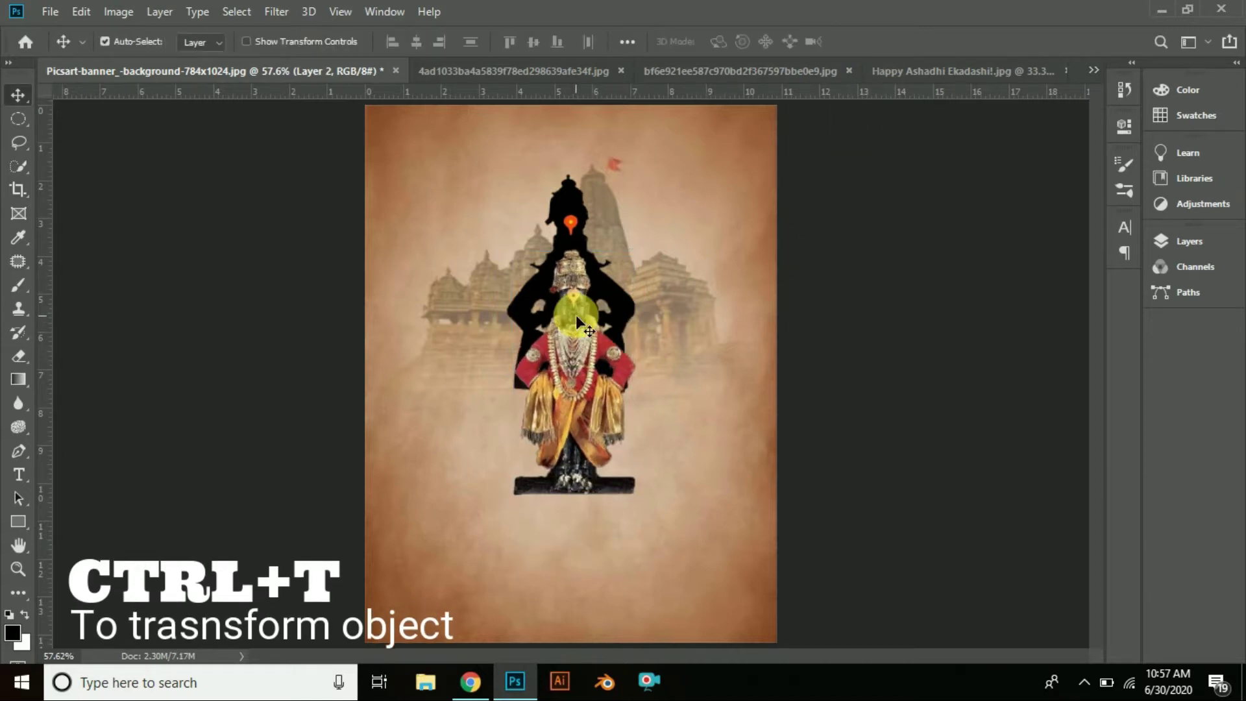
{"action": "key", "text": "Up"}
{"action": "key", "text": "Up"}
{"action": "key", "text": "Up"}
{"action": "key", "text": "Up"}
{"action": "key", "text": "Up"}
{"action": "key", "text": "Up"}
{"action": "key", "text": "Up"}
{"action": "key", "text": "Up"}
{"action": "key", "text": "Up"}
{"action": "key", "text": "Up"}
{"action": "key", "text": "Up"}
{"action": "key", "text": "Up"}
{"action": "key", "text": "Up"}
{"action": "key", "text": "Up"}
{"action": "key", "text": "Up"}
{"action": "key", "text": "Up"}
{"action": "key", "text": "Up"}
{"action": "key", "text": "Up"}
{"action": "key", "text": "Up"}
{"action": "key", "text": "Up"}
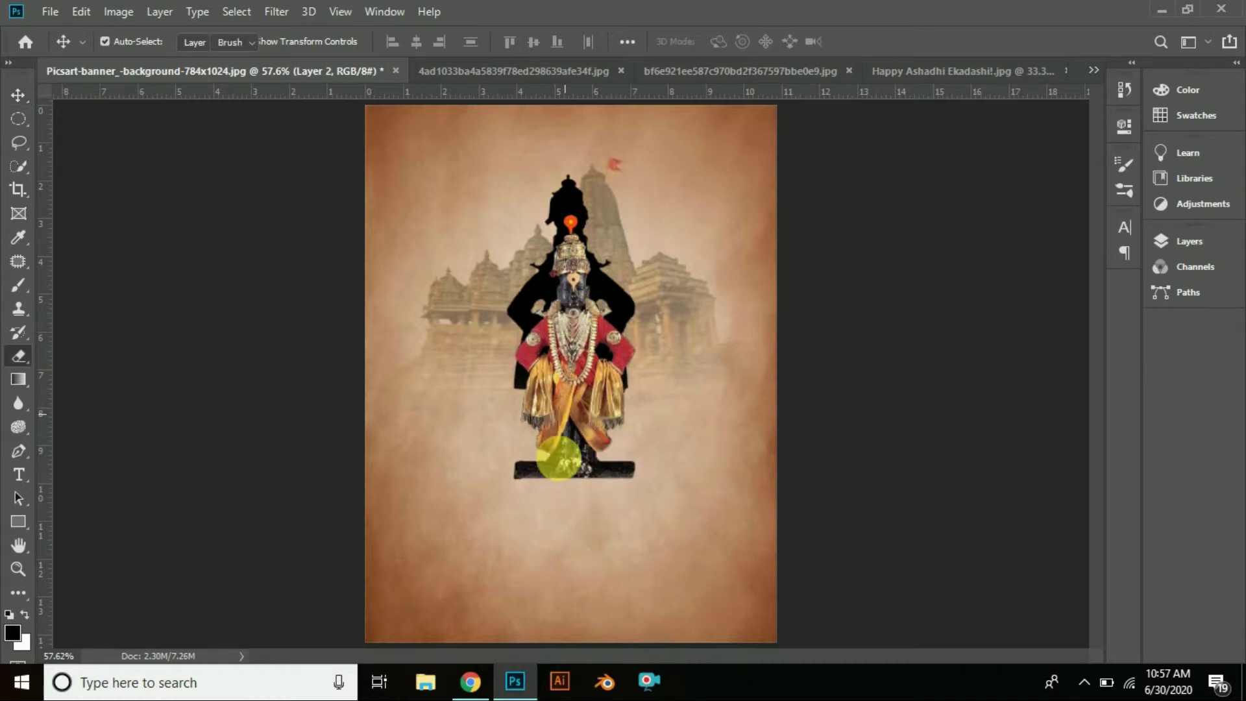
Step: Fade out the pedestal beneath the coloured deity's feet with the soft Eraser brush
{"action": "key", "text": "e"}
{"action": "mouse_move", "coordinate": [556, 537]}
{"action": "left_mouse_down"}
{"action": "mouse_move", "coordinate": [697, 571]}
{"action": "mouse_move", "coordinate": [716, 554]}
{"action": "mouse_move", "coordinate": [652, 552]}
{"action": "mouse_move", "coordinate": [691, 534]}
{"action": "mouse_move", "coordinate": [616, 557]}
{"action": "mouse_move", "coordinate": [535, 556]}
{"action": "mouse_move", "coordinate": [670, 563]}
{"action": "left_mouse_up"}
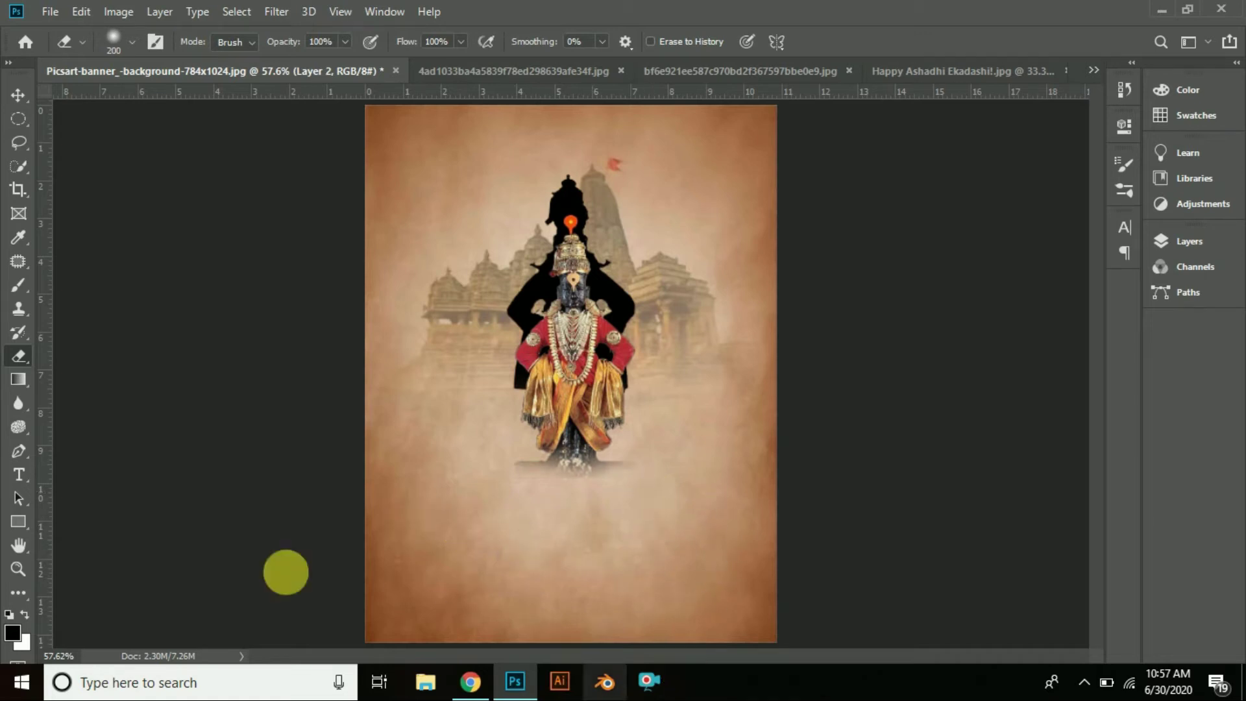
{"action": "left_click", "coordinate": [25, 103]}
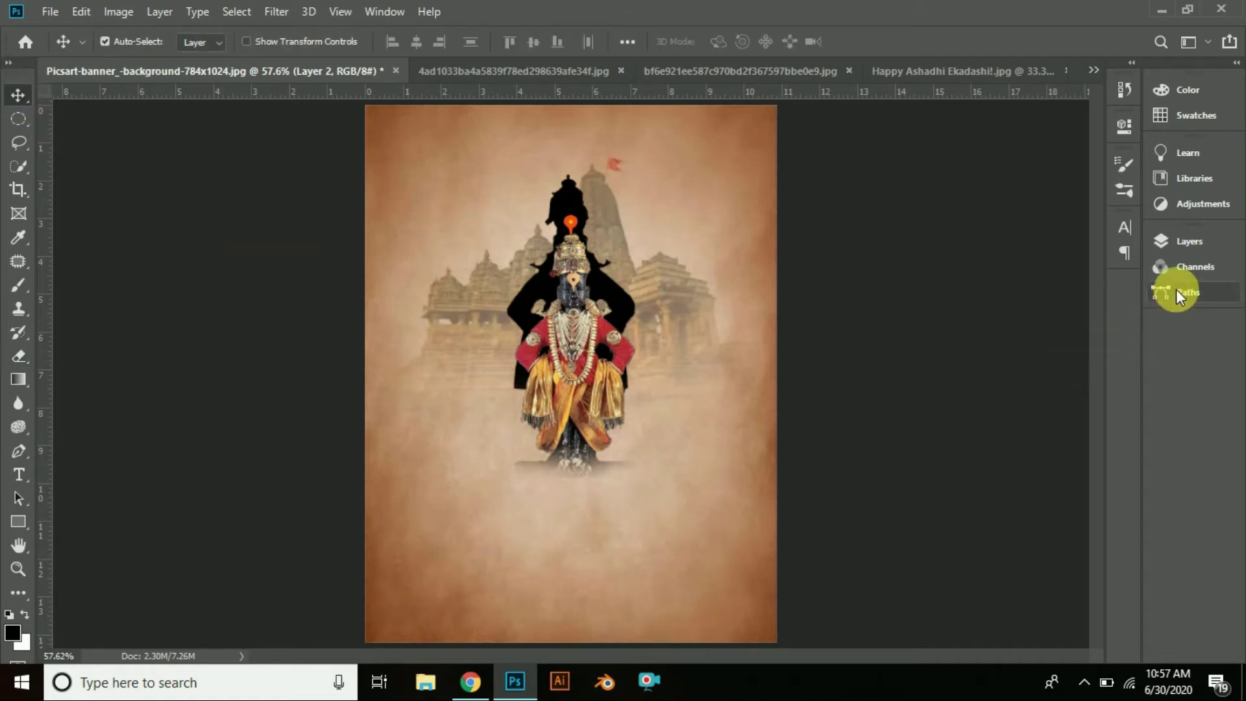
Step: Enlarge the silhouette on Layer 1 to 124.42% and centre it behind the coloured deity
{"action": "left_click", "coordinate": [1182, 242]}
{"action": "left_click", "coordinate": [1004, 454]}
{"action": "key", "text": "ctrl+t"}
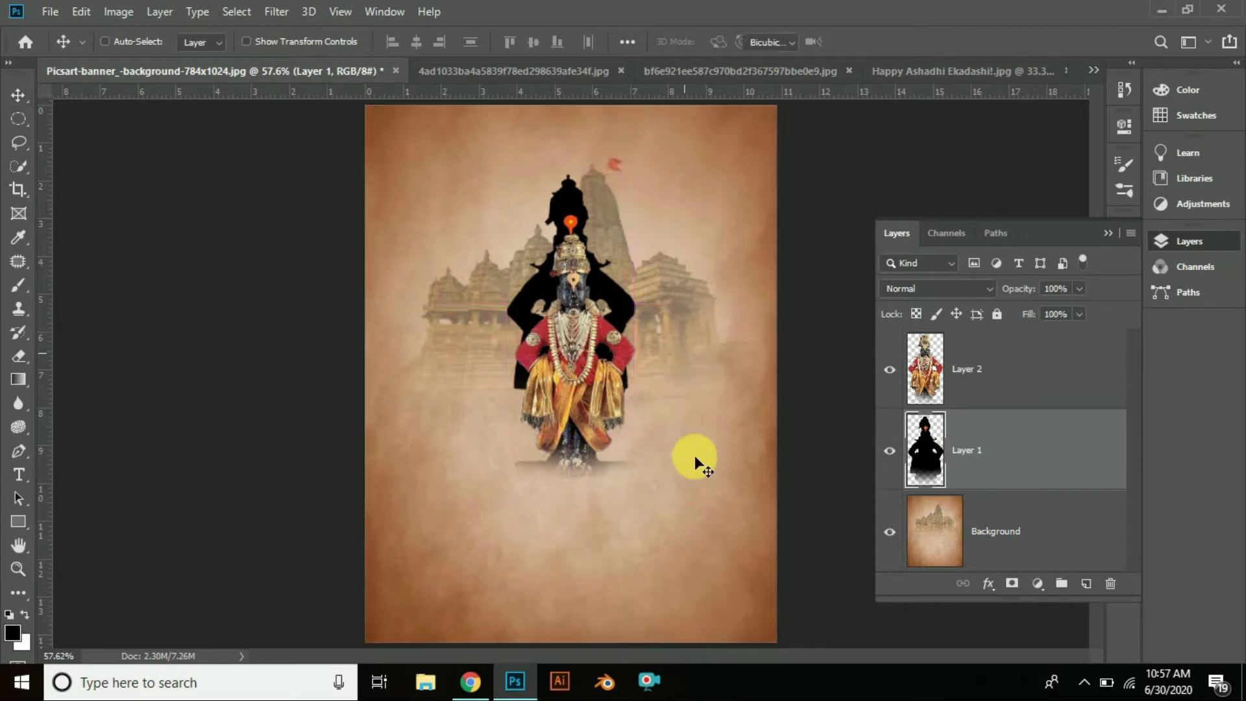
{"action": "left_click_drag", "start_coordinate": [635, 444], "coordinate": [675, 500]}
{"action": "left_click_drag", "start_coordinate": [651, 425], "coordinate": [633, 404]}
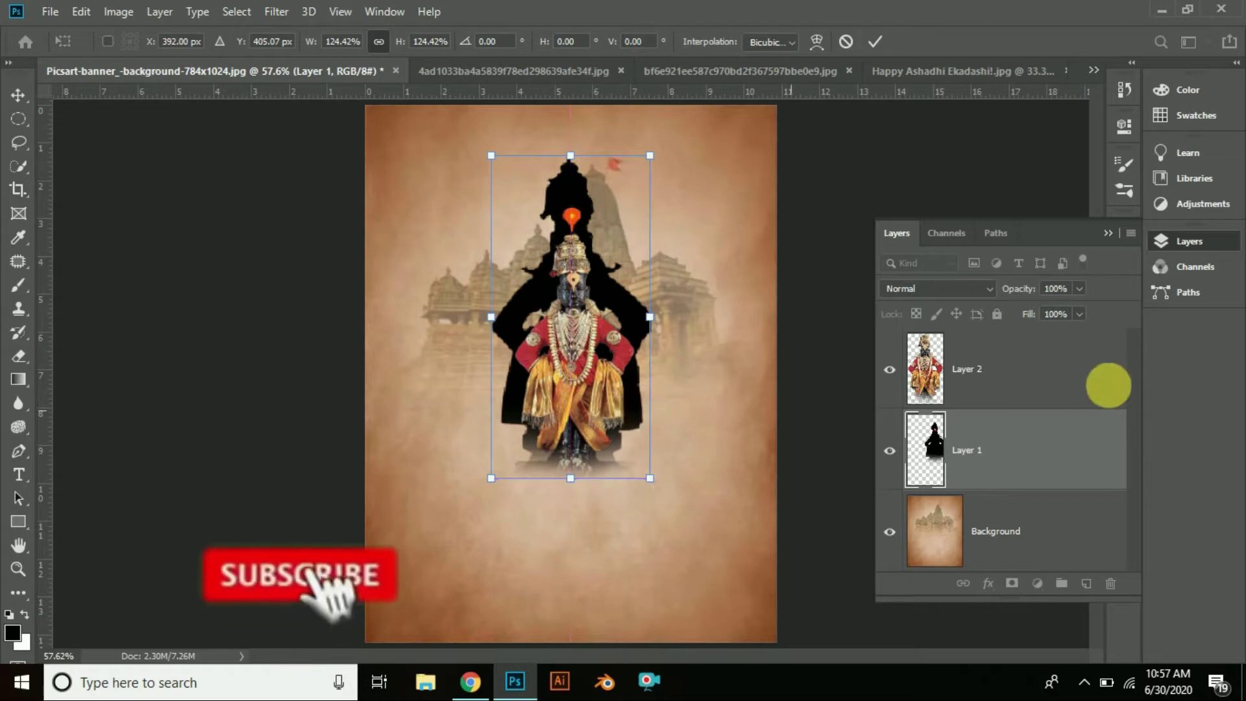
{"action": "left_click", "coordinate": [1107, 234]}
{"action": "left_click", "coordinate": [174, 145]}
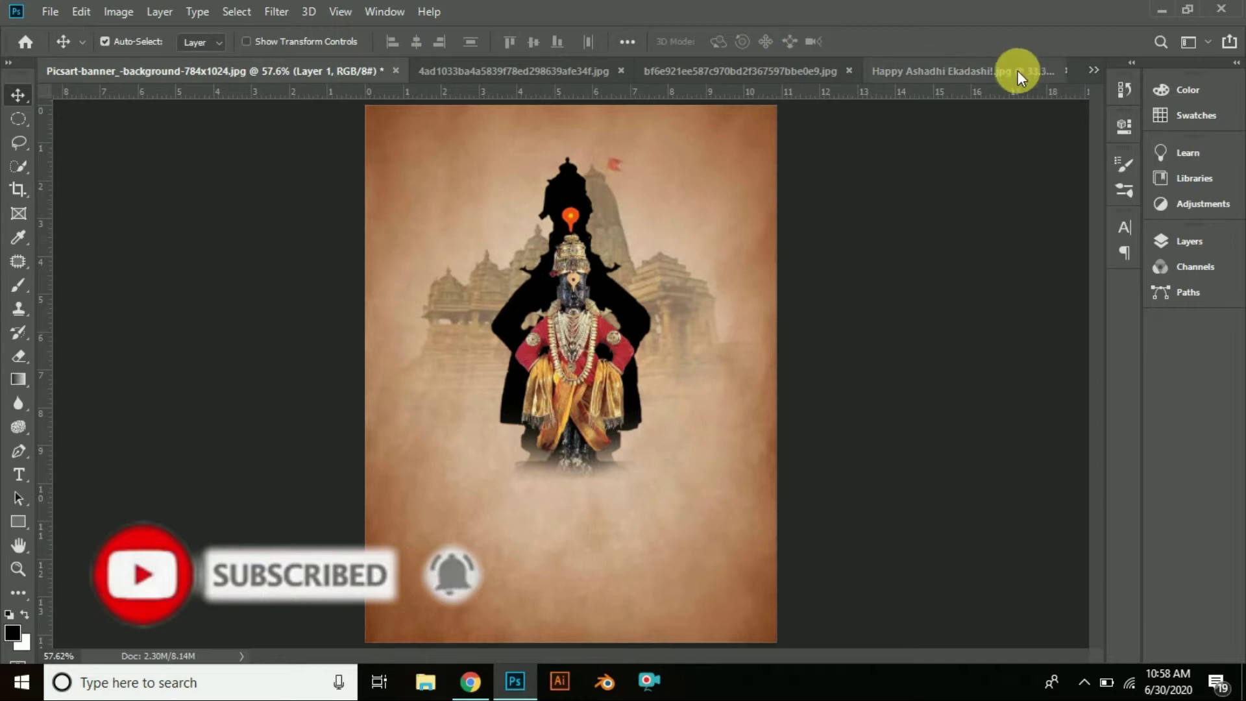
Step: Select the large black Vitthal lettering and its tilak mark in Happy Ashadhi Ekadashi!.jpg with the Magic Wand at tolerance 32
{"action": "left_click", "coordinate": [973, 73]}
{"action": "key", "text": "z"}
{"action": "left_click", "coordinate": [578, 305]}
{"action": "key", "text": "w"}
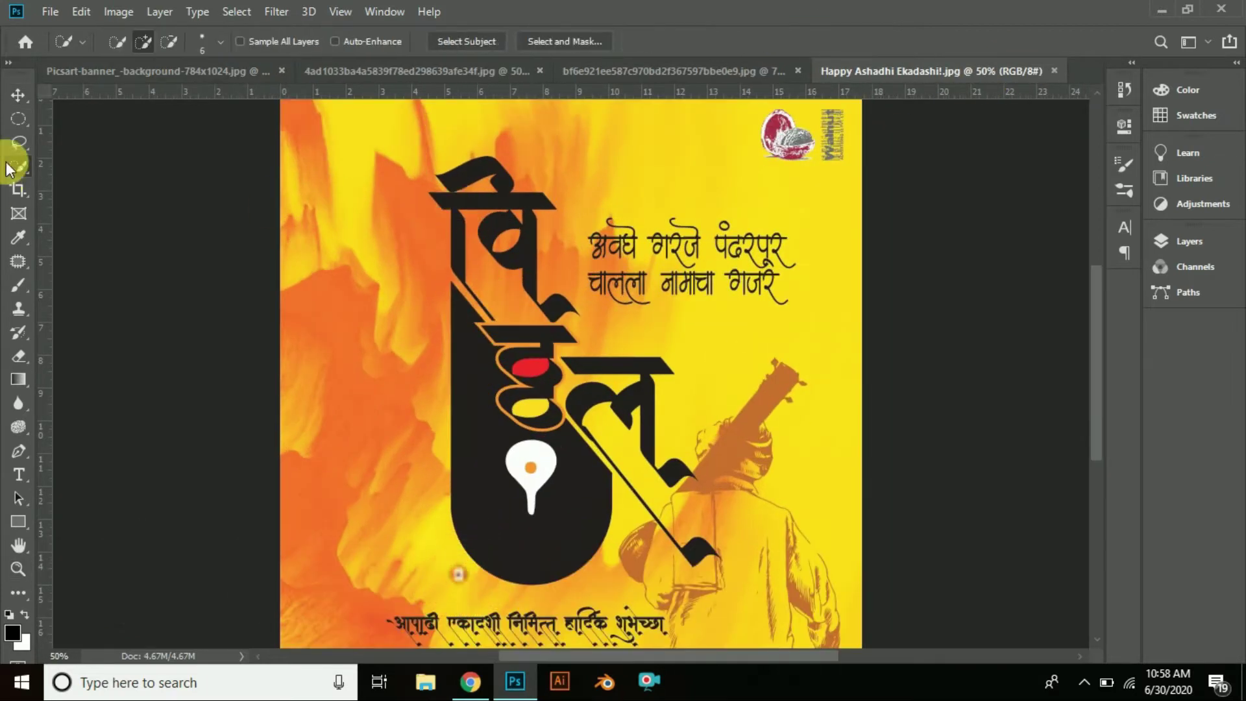
{"action": "key", "text": "shift+w"}
{"action": "left_click", "coordinate": [466, 203]}
{"action": "left_click", "coordinate": [458, 208], "text": "shift"}
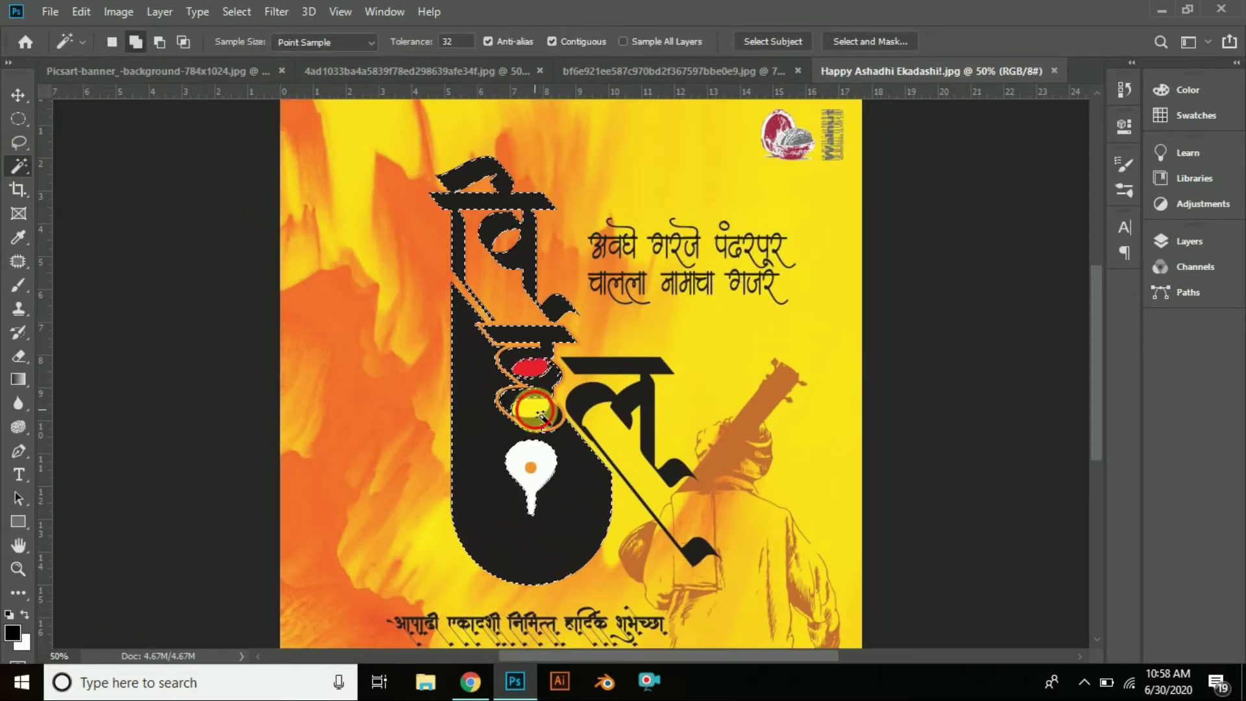
{"action": "left_click", "coordinate": [527, 365], "text": "shift"}
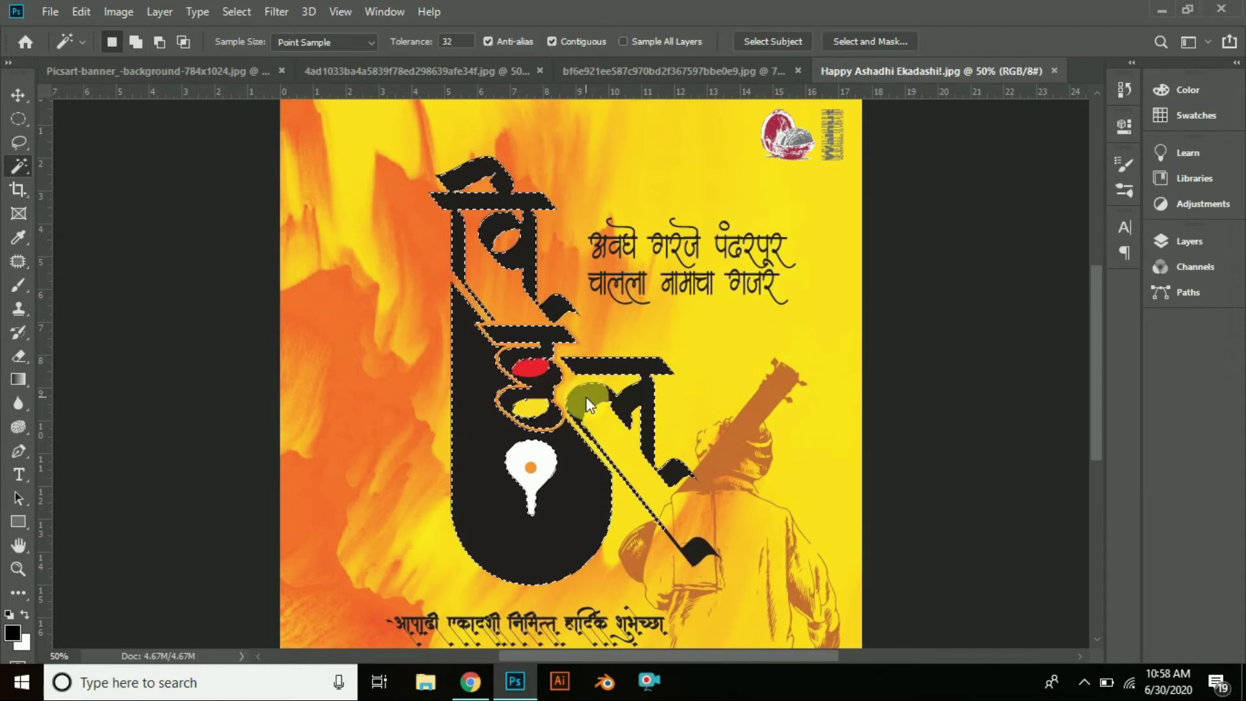
{"action": "left_click", "coordinate": [685, 554], "text": "shift"}
{"action": "left_click", "coordinate": [530, 467], "text": "shift"}
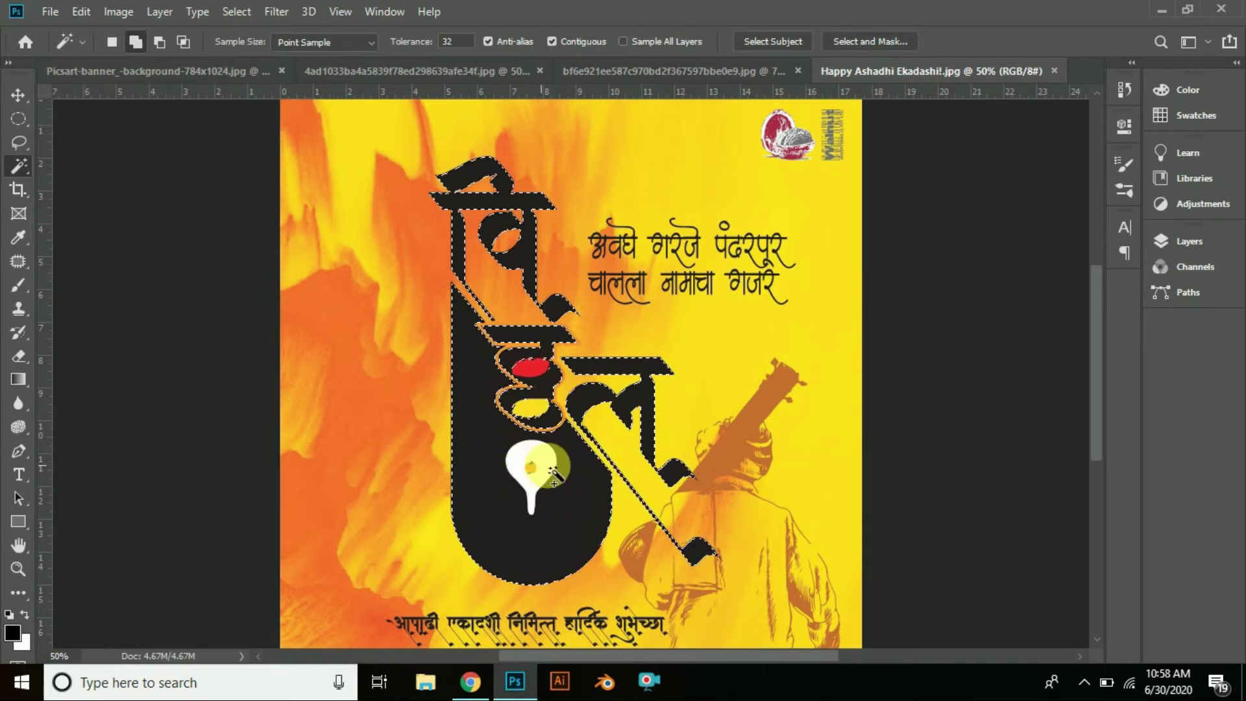
Step: Refine the lettering selection along the orange outline of the middle letter with the Quick Selection and Magic Wand tools
{"action": "right_click", "coordinate": [19, 166]}
{"action": "left_click", "coordinate": [98, 167]}
{"action": "scroll", "coordinate": [529, 367], "scroll_direction": "up", "scroll_amount": 5}
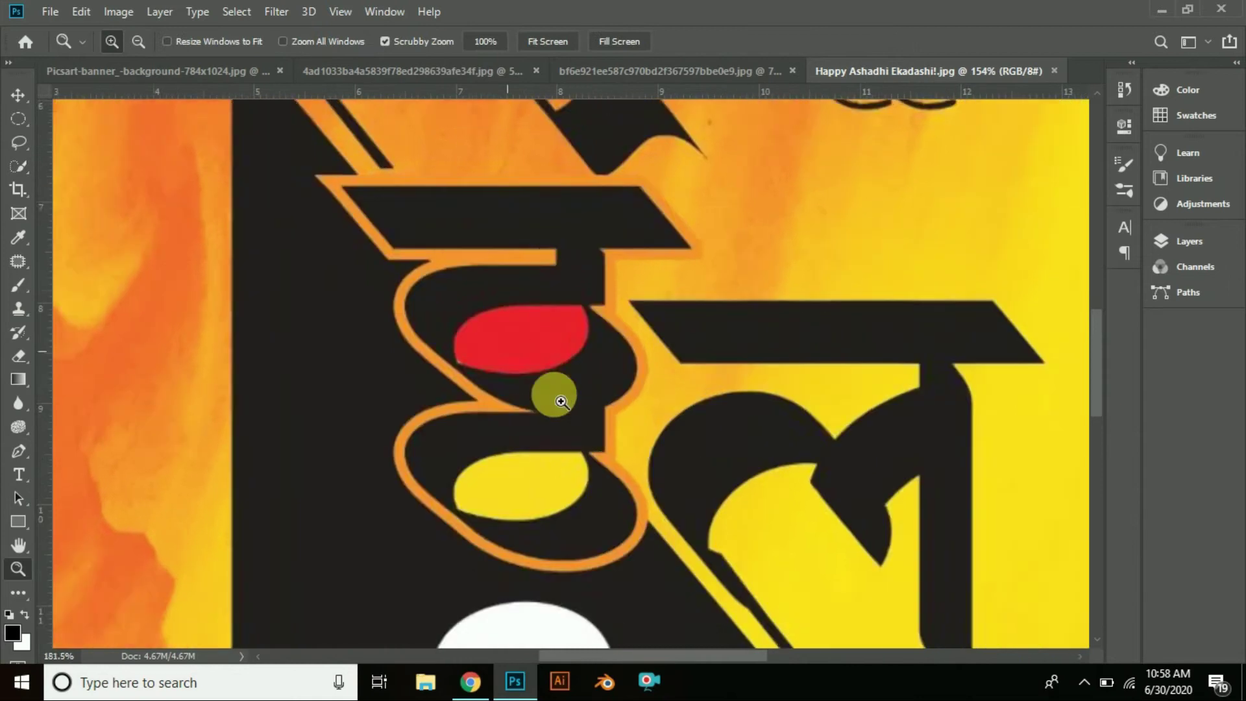
{"action": "mouse_move", "coordinate": [616, 312]}
{"action": "left_mouse_down"}
{"action": "mouse_move", "coordinate": [445, 528]}
{"action": "mouse_move", "coordinate": [478, 573]}
{"action": "mouse_move", "coordinate": [370, 512]}
{"action": "mouse_move", "coordinate": [472, 433]}
{"action": "left_mouse_up"}
{"action": "scroll", "coordinate": [512, 435], "scroll_direction": "down", "scroll_amount": 1}
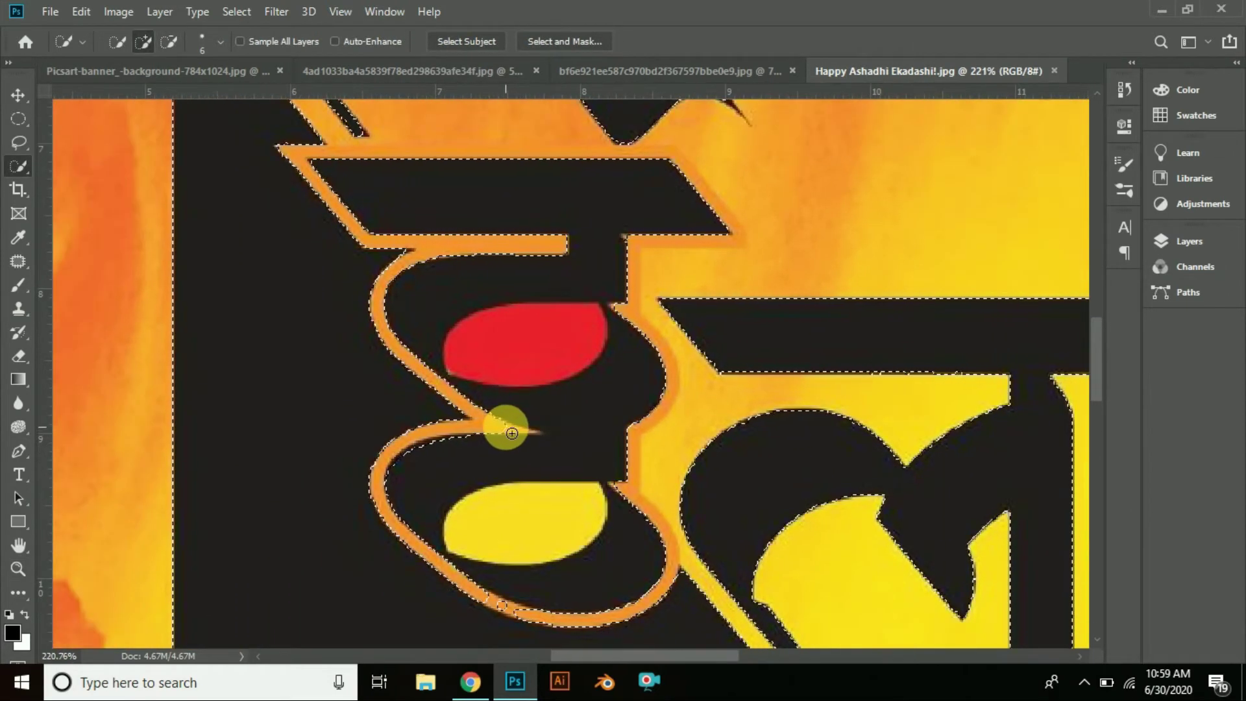
{"action": "mouse_move", "coordinate": [554, 430]}
{"action": "left_mouse_down"}
{"action": "mouse_move", "coordinate": [473, 435]}
{"action": "mouse_move", "coordinate": [478, 420]}
{"action": "left_mouse_up"}
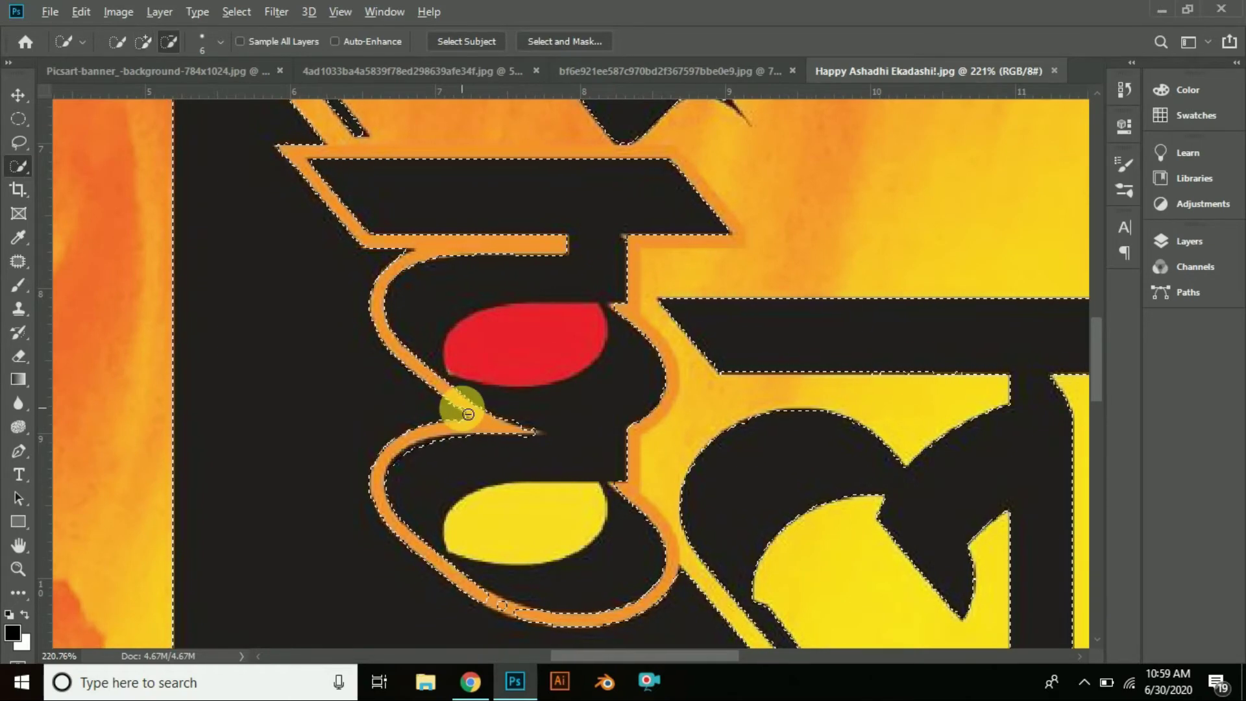
{"action": "right_click", "coordinate": [18, 166]}
{"action": "left_click", "coordinate": [71, 191]}
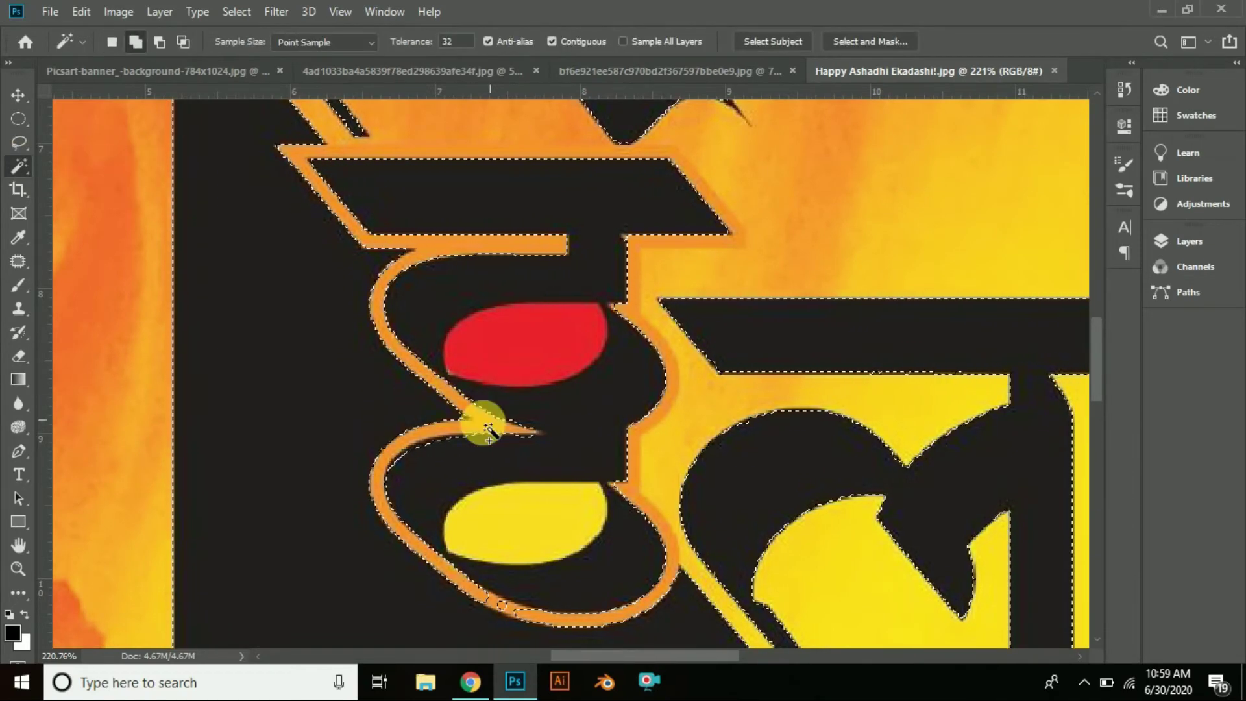
{"action": "left_click_drag", "start_coordinate": [758, 317], "coordinate": [8, 70]}
Step: Move the selected lettering into the Picsart-banner document, scale it to 45.05% and place it in the poster's upper-right corner
{"action": "left_click", "coordinate": [18, 95]}
{"action": "left_click_drag", "start_coordinate": [624, 442], "coordinate": [234, 142]}
{"action": "left_click_drag", "start_coordinate": [198, 91], "coordinate": [576, 527]}
{"action": "key", "text": "ctrl+t"}
{"action": "left_click_drag", "start_coordinate": [410, 163], "coordinate": [611, 468]}
{"action": "left_click_drag", "start_coordinate": [652, 562], "coordinate": [678, 268]}
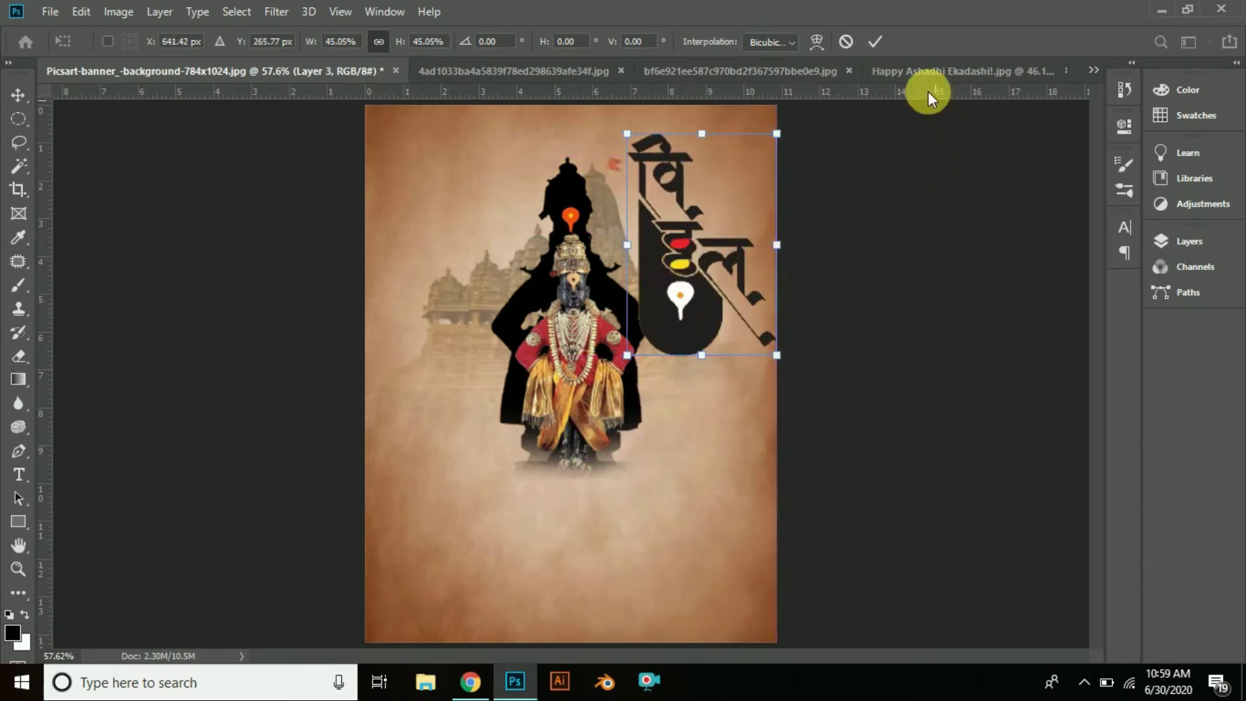
{"action": "left_click", "coordinate": [874, 42]}
Step: Bring the lettering layer above the coloured deity's layer and move the lettering to the poster's lower-left area
{"action": "left_click", "coordinate": [1190, 241]}
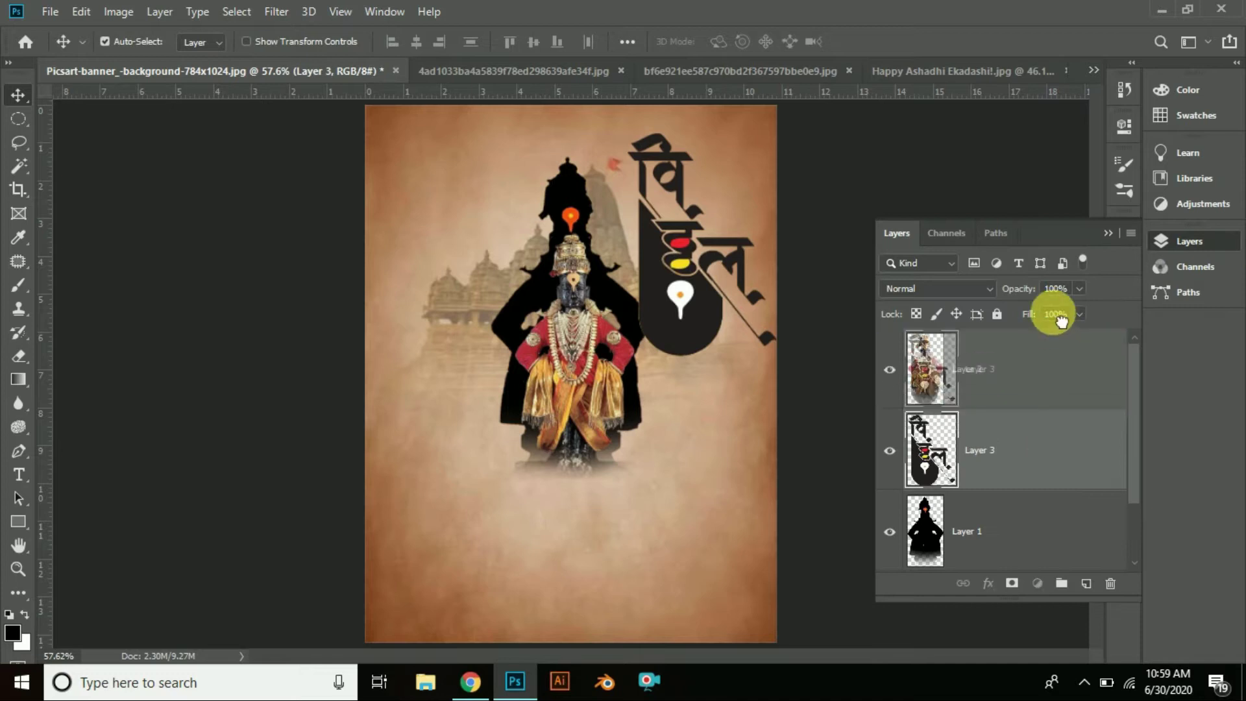
{"action": "left_click_drag", "start_coordinate": [1052, 334], "coordinate": [1053, 332]}
{"action": "left_click", "coordinate": [1162, 239]}
{"action": "left_click", "coordinate": [676, 279]}
{"action": "left_click_drag", "start_coordinate": [691, 321], "coordinate": [423, 545]}
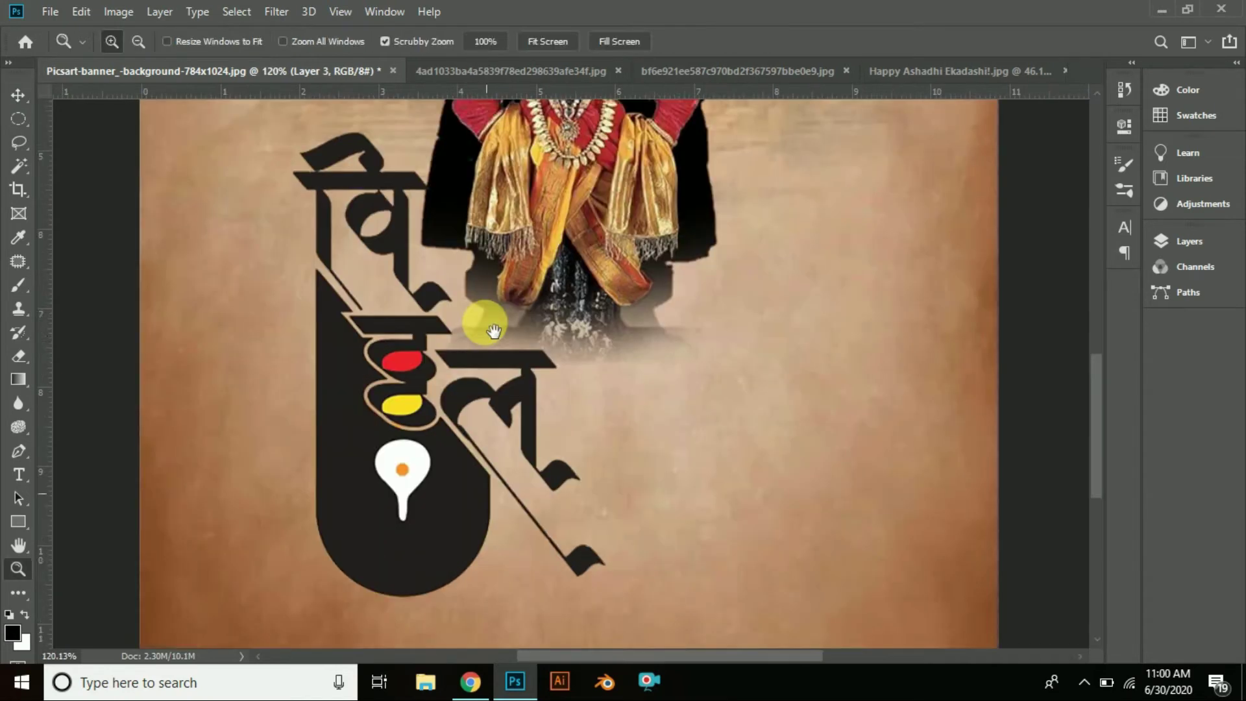
Step: Select the black strokes of the Vitthal lettering on its layer with the Magic Wand at tolerance 32
{"action": "left_click_drag", "start_coordinate": [486, 324], "coordinate": [528, 331]}
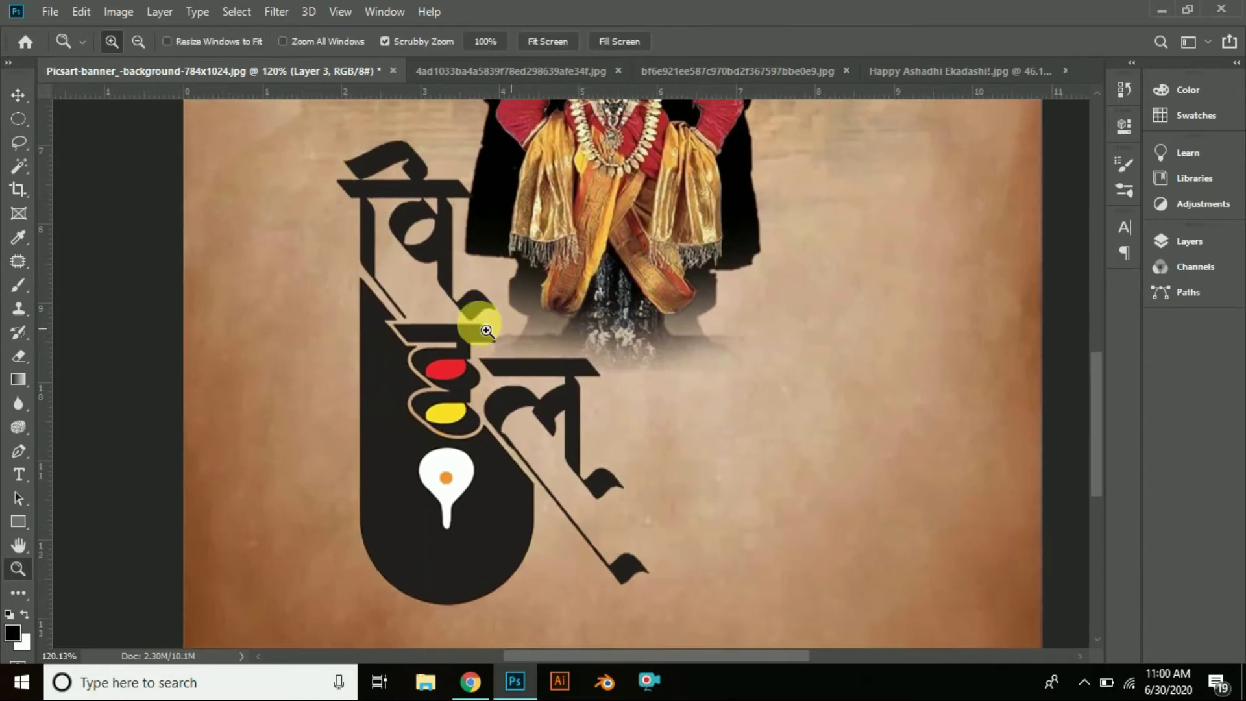
{"action": "left_click", "coordinate": [19, 165]}
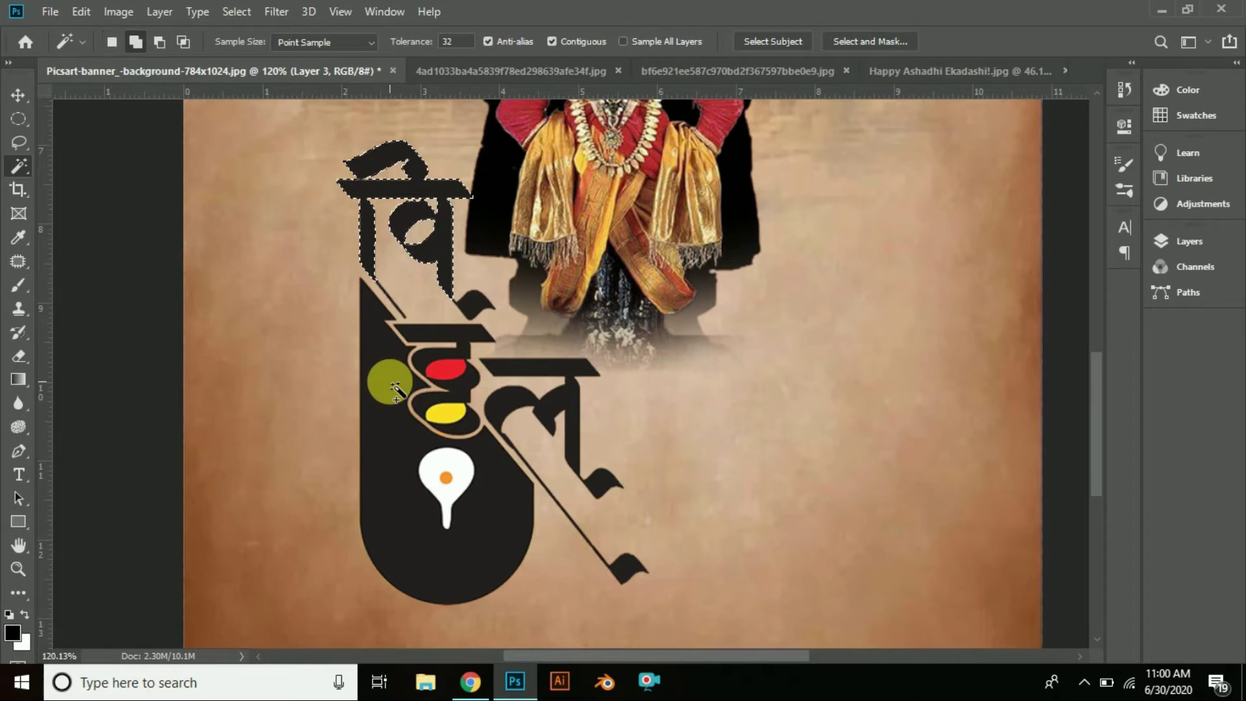
{"action": "left_click", "coordinate": [437, 331], "text": "shift"}
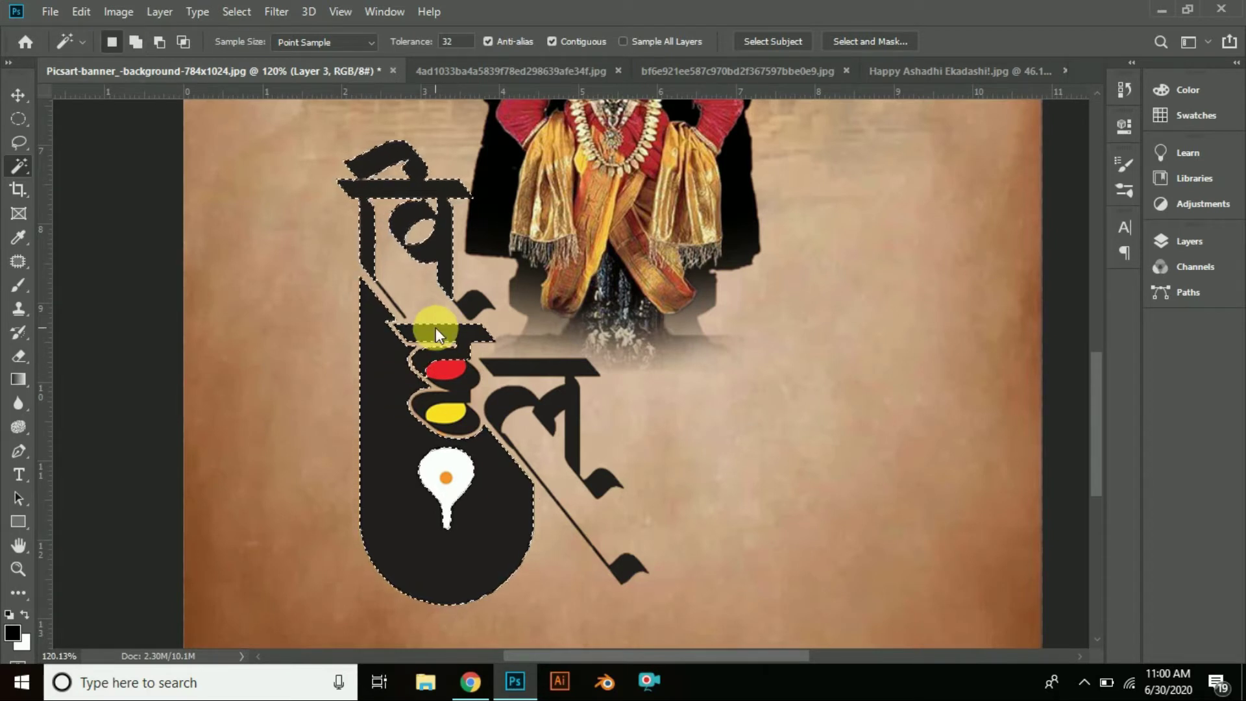
{"action": "left_click", "coordinate": [473, 416], "text": "shift"}
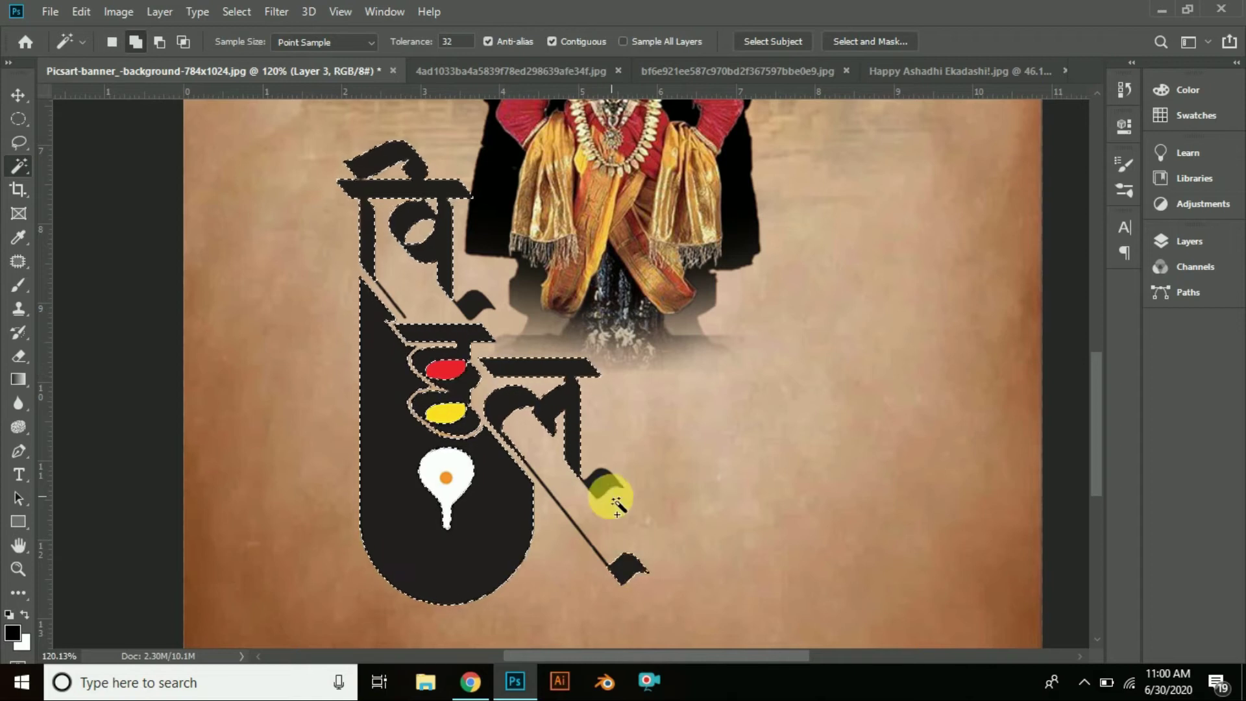
{"action": "left_click", "coordinate": [598, 553], "text": "shift"}
{"action": "left_click", "coordinate": [530, 480], "text": "shift"}
Step: Paint the selected lettering solid black with a soft 300 px brush at 100% opacity, and deselect
{"action": "left_click", "coordinate": [18, 167]}
{"action": "left_click", "coordinate": [110, 166]}
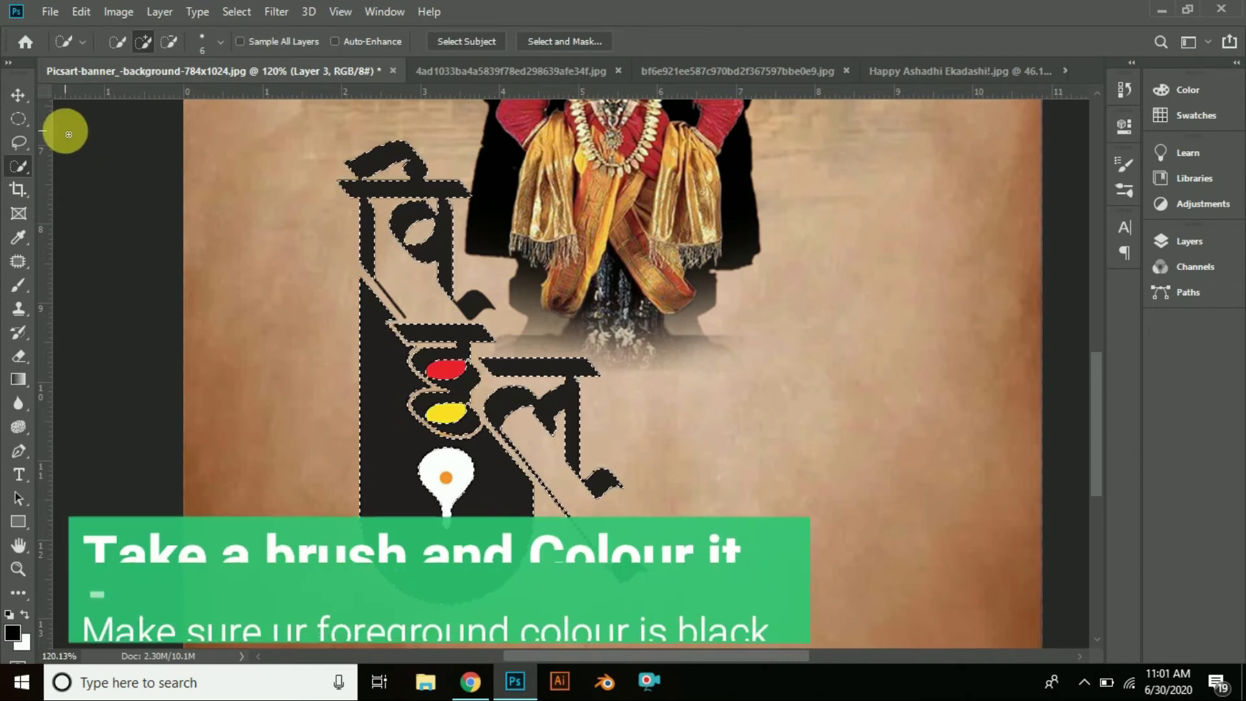
{"action": "key", "text": "b"}
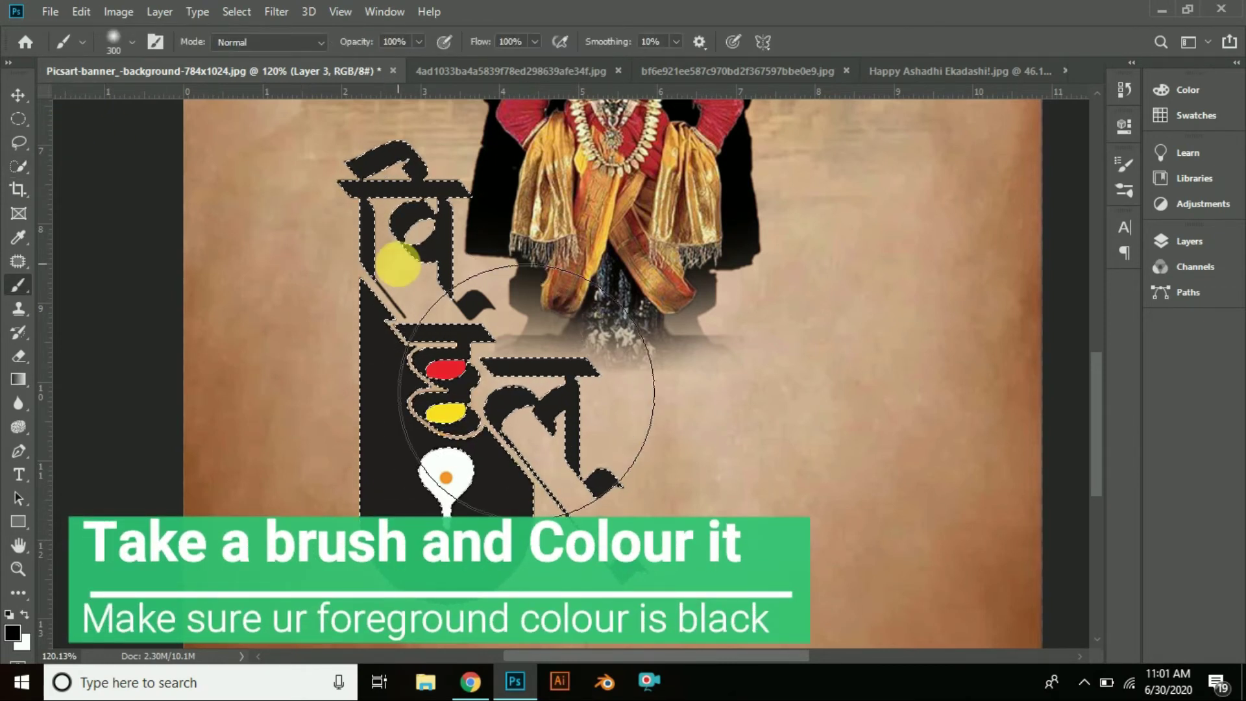
{"action": "mouse_move", "coordinate": [639, 327]}
{"action": "left_mouse_down"}
{"action": "mouse_move", "coordinate": [611, 416]}
{"action": "mouse_move", "coordinate": [686, 472]}
{"action": "mouse_move", "coordinate": [848, 546]}
{"action": "mouse_move", "coordinate": [785, 610]}
{"action": "left_mouse_up"}
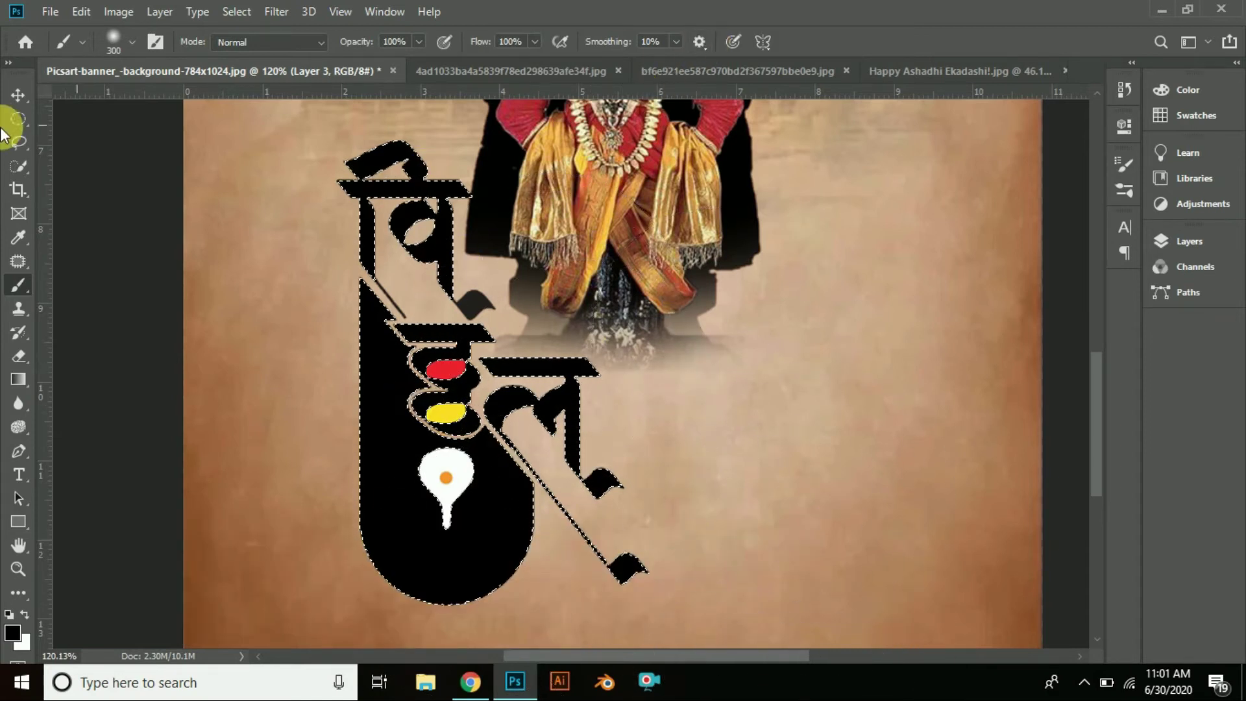
{"action": "left_click", "coordinate": [16, 95]}
{"action": "key", "text": "ctrl+d"}
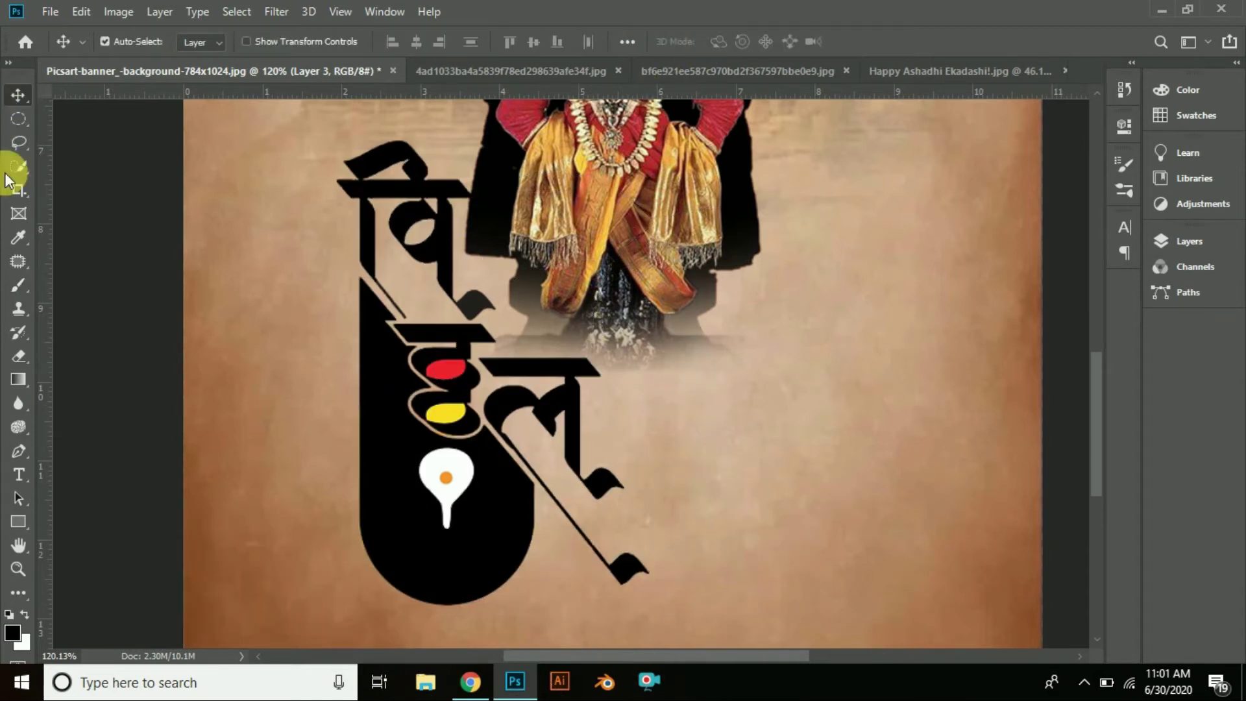
Step: Nudge the Vitthal lettering slightly upward on the poster
{"action": "key", "text": "z"}
{"action": "left_click", "coordinate": [532, 437], "text": "alt"}
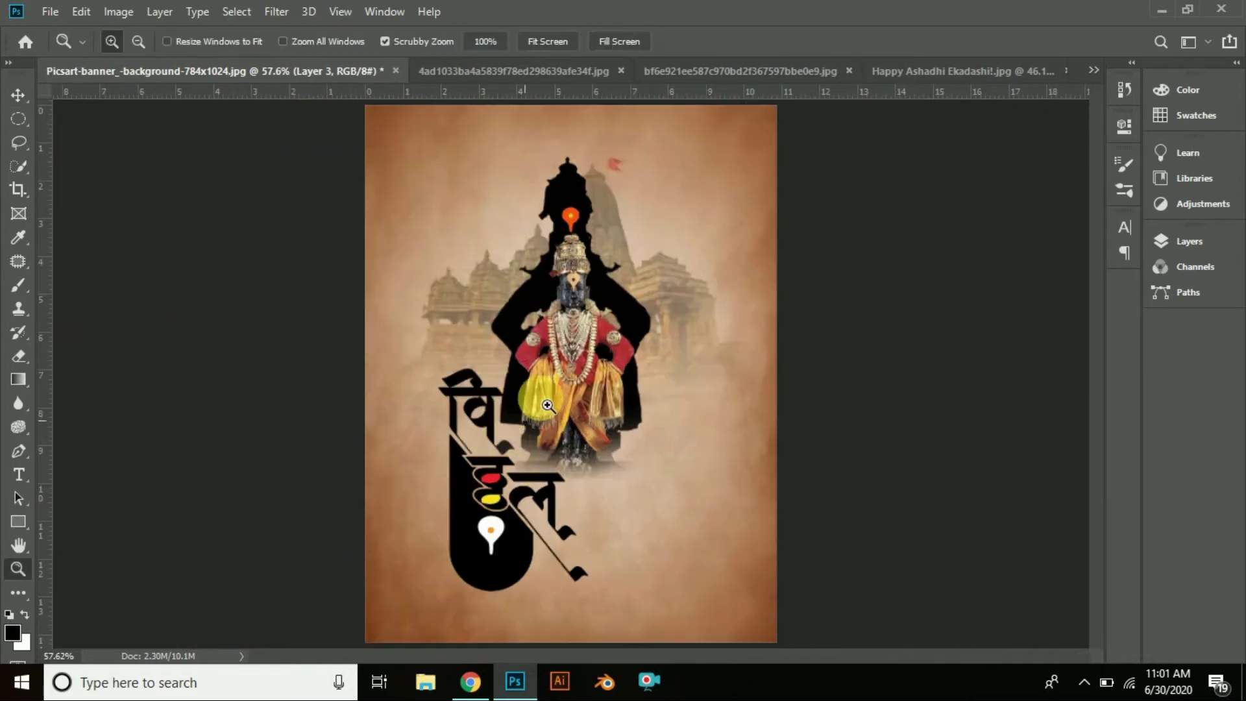
{"action": "left_click", "coordinate": [14, 98]}
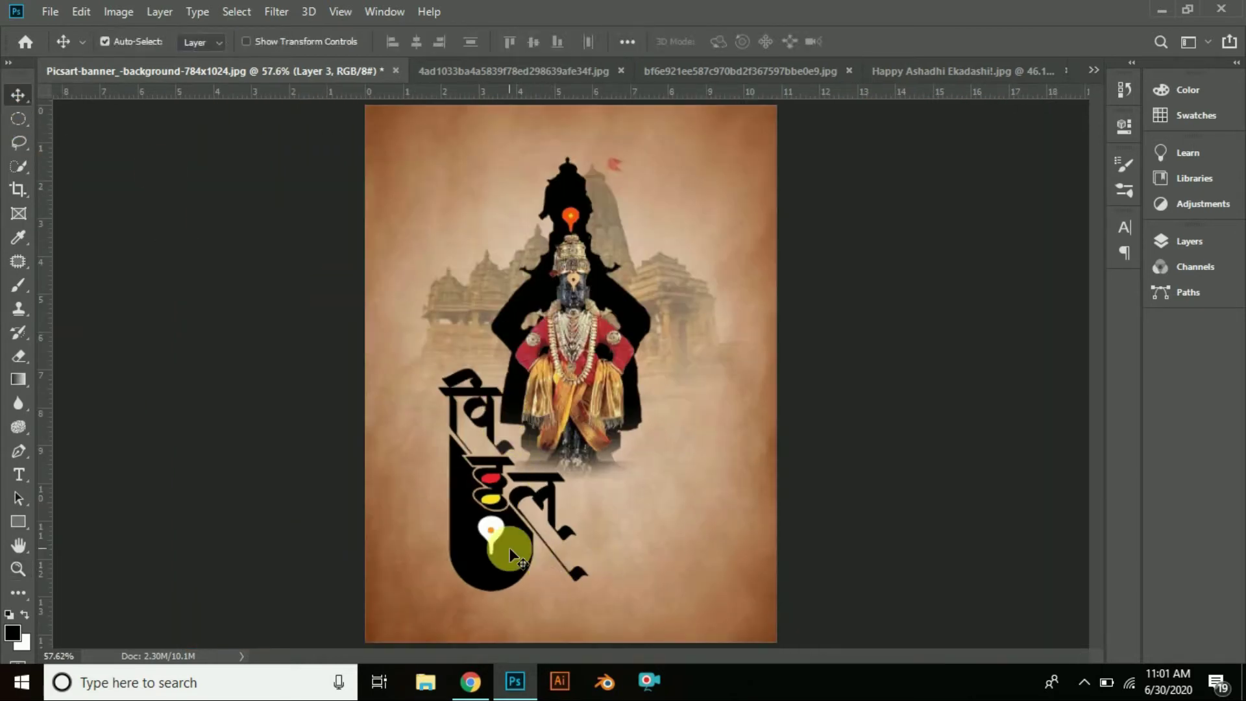
{"action": "left_click_drag", "start_coordinate": [500, 500], "coordinate": [501, 489]}
Step: Add a Brightness/Contrast adjustment directly above the Background layer and lower its brightness slightly
{"action": "left_click", "coordinate": [1177, 238]}
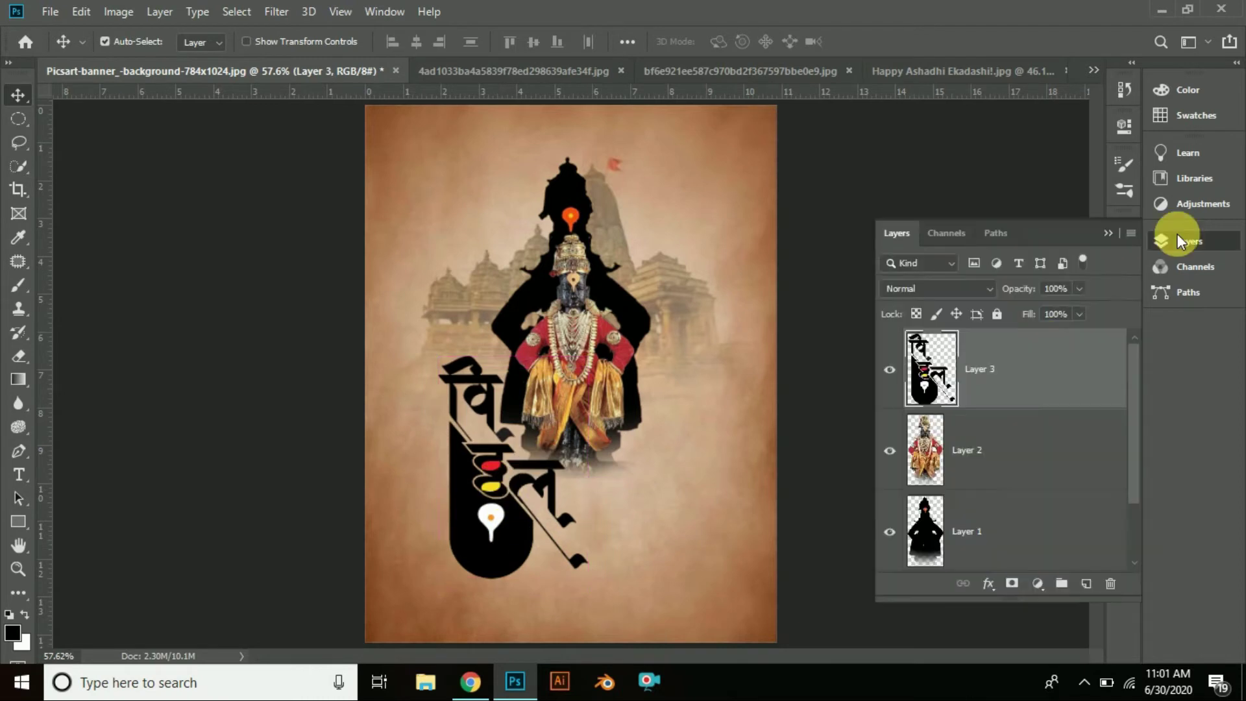
{"action": "scroll", "coordinate": [1025, 514], "scroll_direction": "down", "scroll_amount": 1}
{"action": "left_click", "coordinate": [1039, 529]}
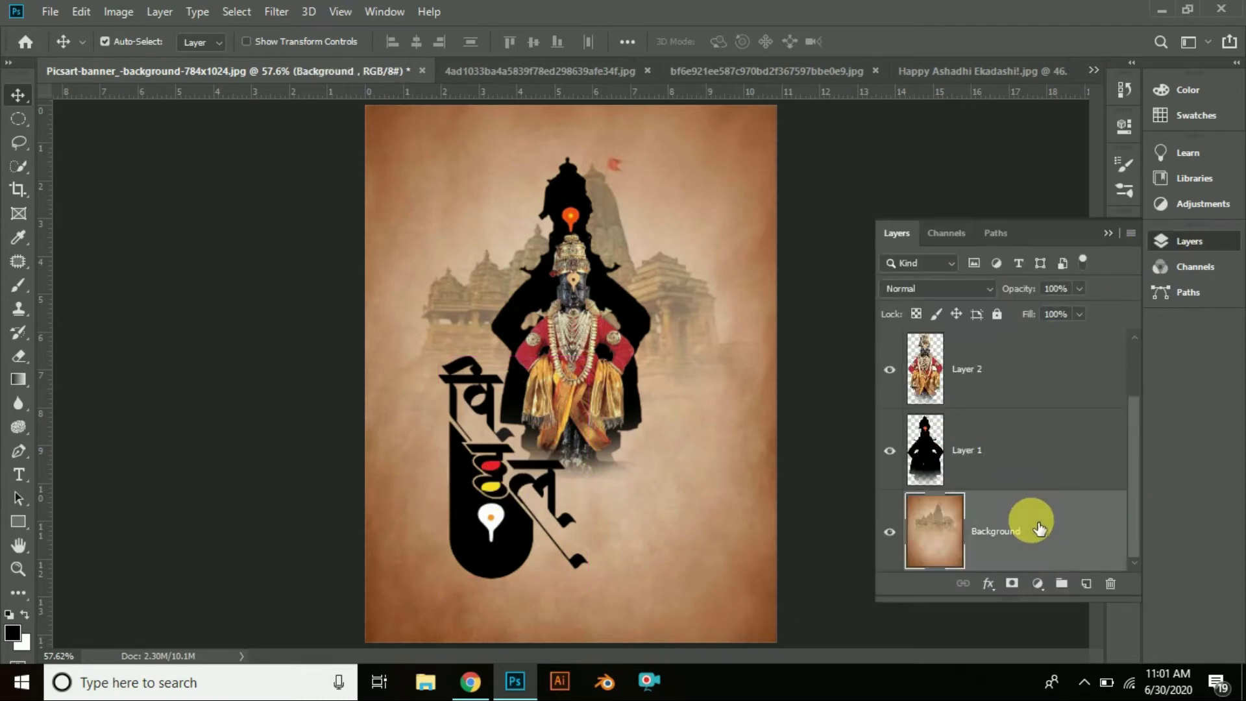
{"action": "left_click", "coordinate": [1036, 583]}
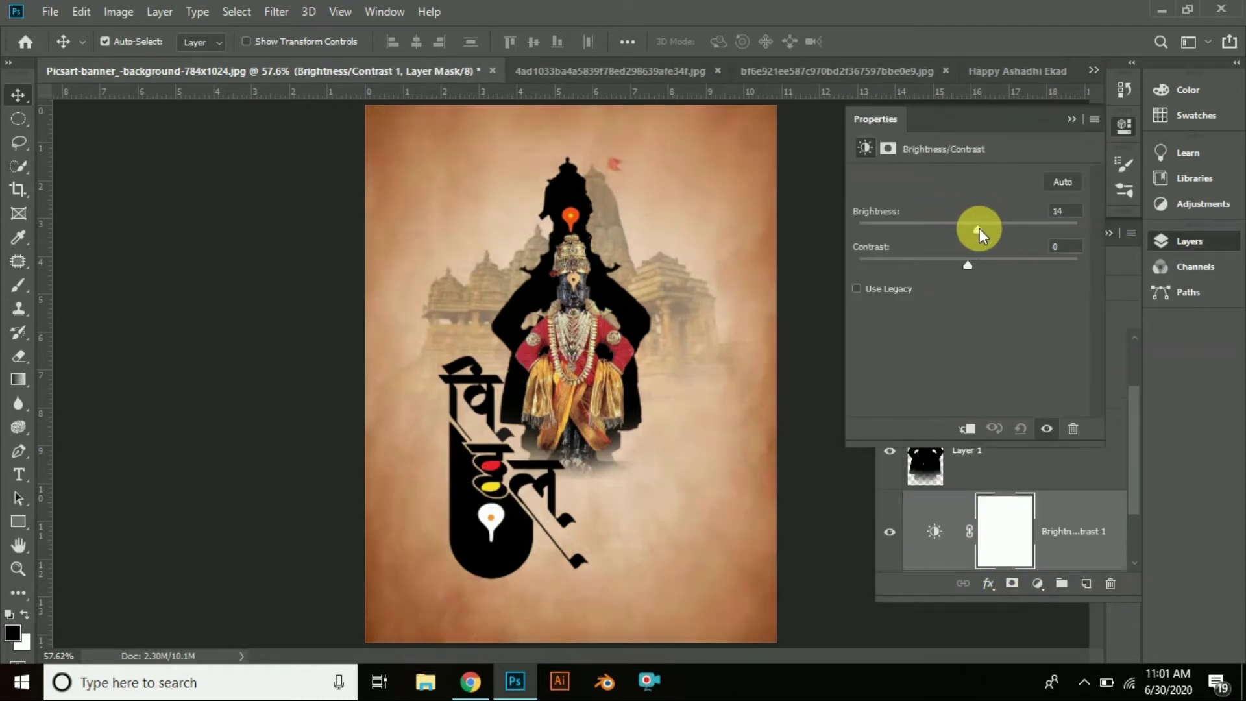
{"action": "left_click_drag", "start_coordinate": [979, 229], "coordinate": [961, 229]}
Step: Add a Curves adjustment directly above the Background layer and pull the RGB curve down slightly to darken the backdrop
{"action": "left_click", "coordinate": [1001, 528]}
{"action": "scroll", "coordinate": [1001, 528], "scroll_direction": "down", "scroll_amount": 1}
{"action": "left_click", "coordinate": [1005, 531]}
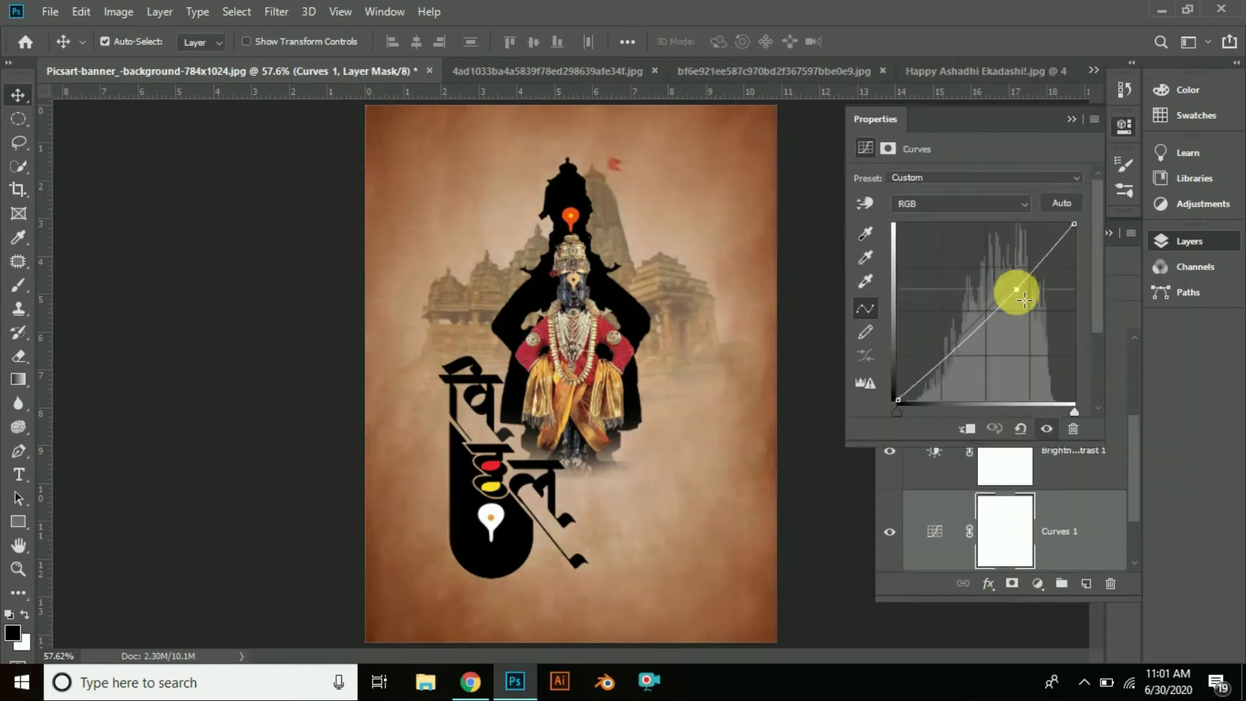
{"action": "left_click", "coordinate": [1124, 126]}
{"action": "scroll", "coordinate": [1012, 494], "scroll_direction": "down", "scroll_amount": 1}
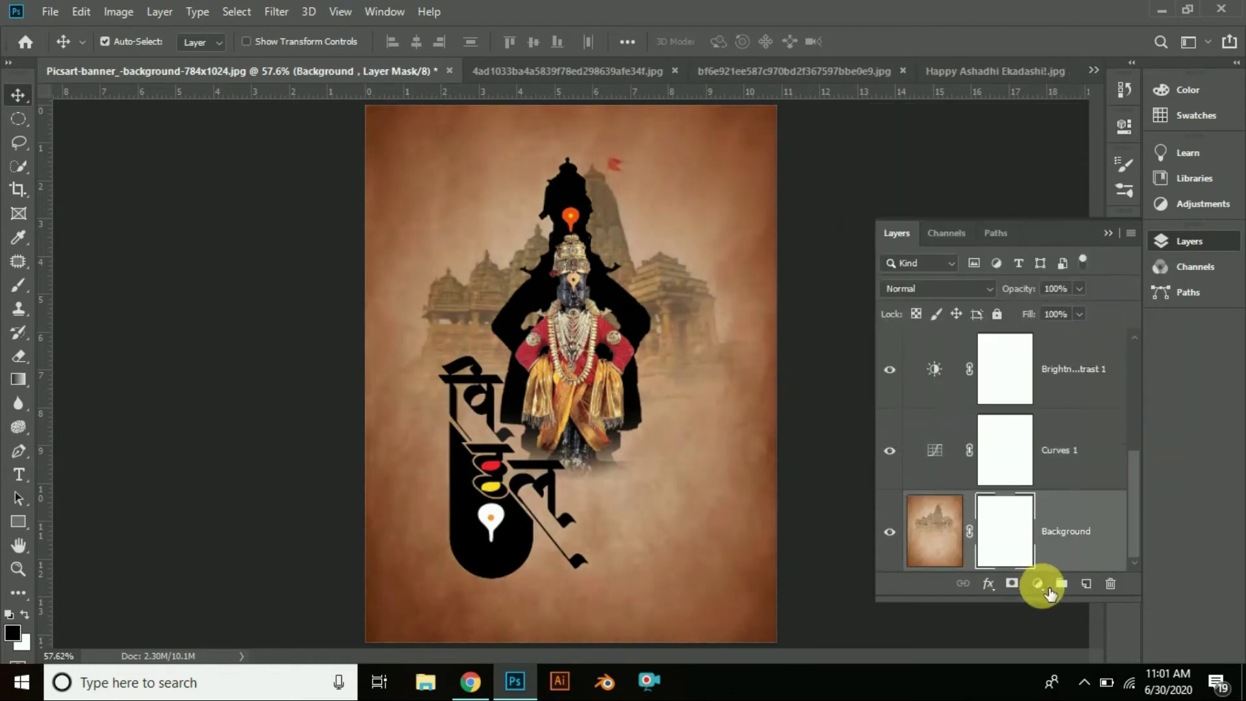
Step: Give the coloured deity's layer a layer mask and add a Levels adjustment clipped to that layer
{"action": "scroll", "coordinate": [965, 393], "scroll_direction": "up", "scroll_amount": 1}
{"action": "left_click", "coordinate": [965, 392]}
{"action": "scroll", "coordinate": [966, 393], "scroll_direction": "up", "scroll_amount": 2}
{"action": "left_click", "coordinate": [979, 448]}
{"action": "left_click", "coordinate": [1012, 583]}
{"action": "left_click", "coordinate": [1037, 583]}
{"action": "left_click", "coordinate": [1051, 346]}
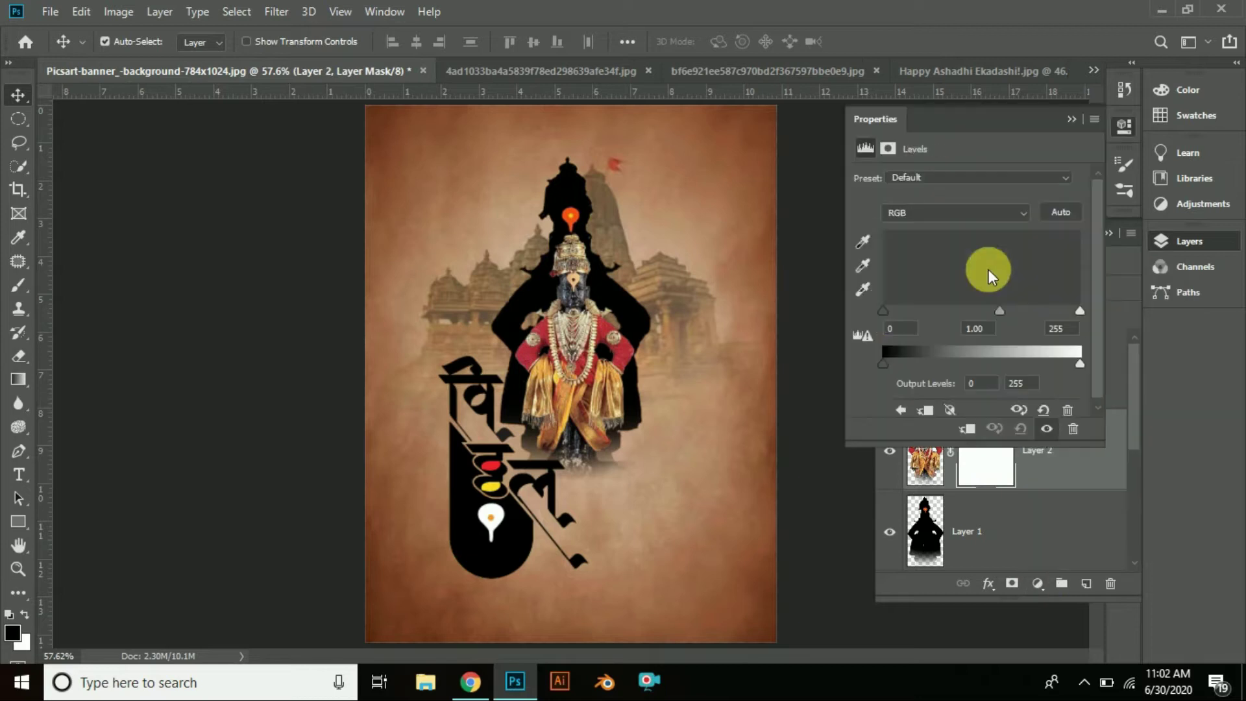
{"action": "left_click", "coordinate": [1070, 117]}
Step: Add a Hue/Saturation adjustment above the coloured deity's layer, raise the saturation, and clip it to the deity
{"action": "scroll", "coordinate": [990, 500], "scroll_direction": "down", "scroll_amount": 3}
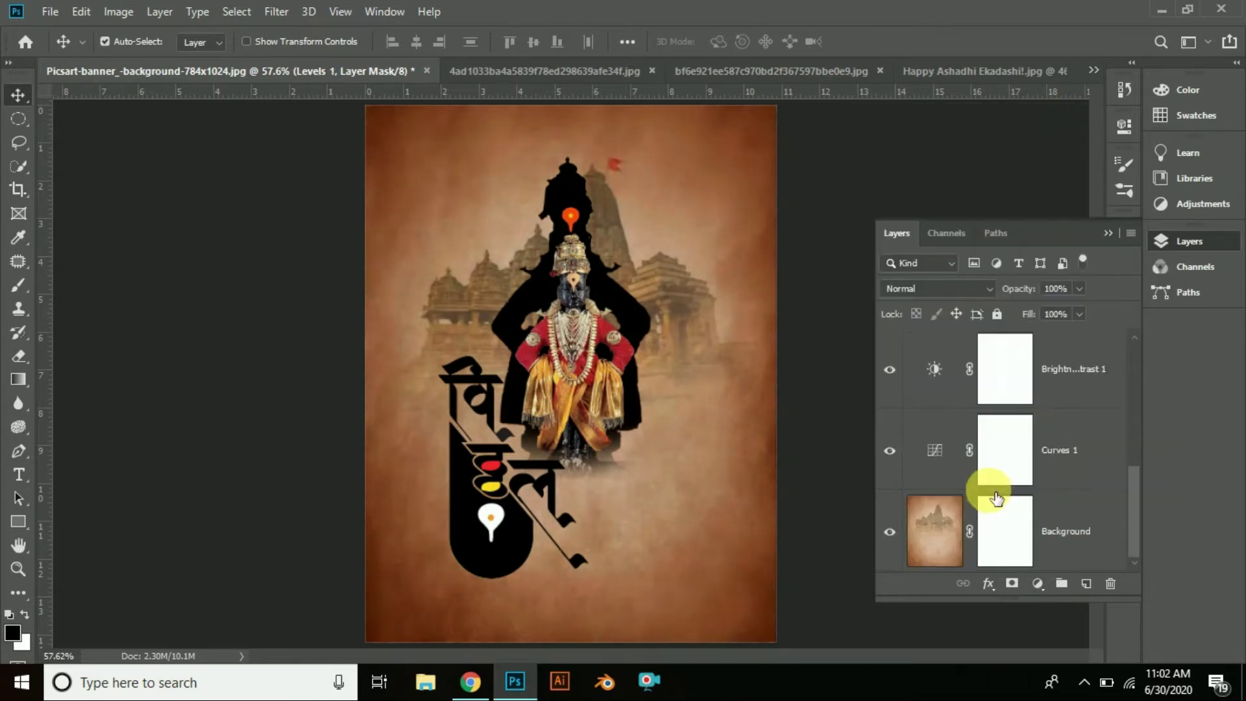
{"action": "scroll", "coordinate": [990, 412], "scroll_direction": "up", "scroll_amount": 3}
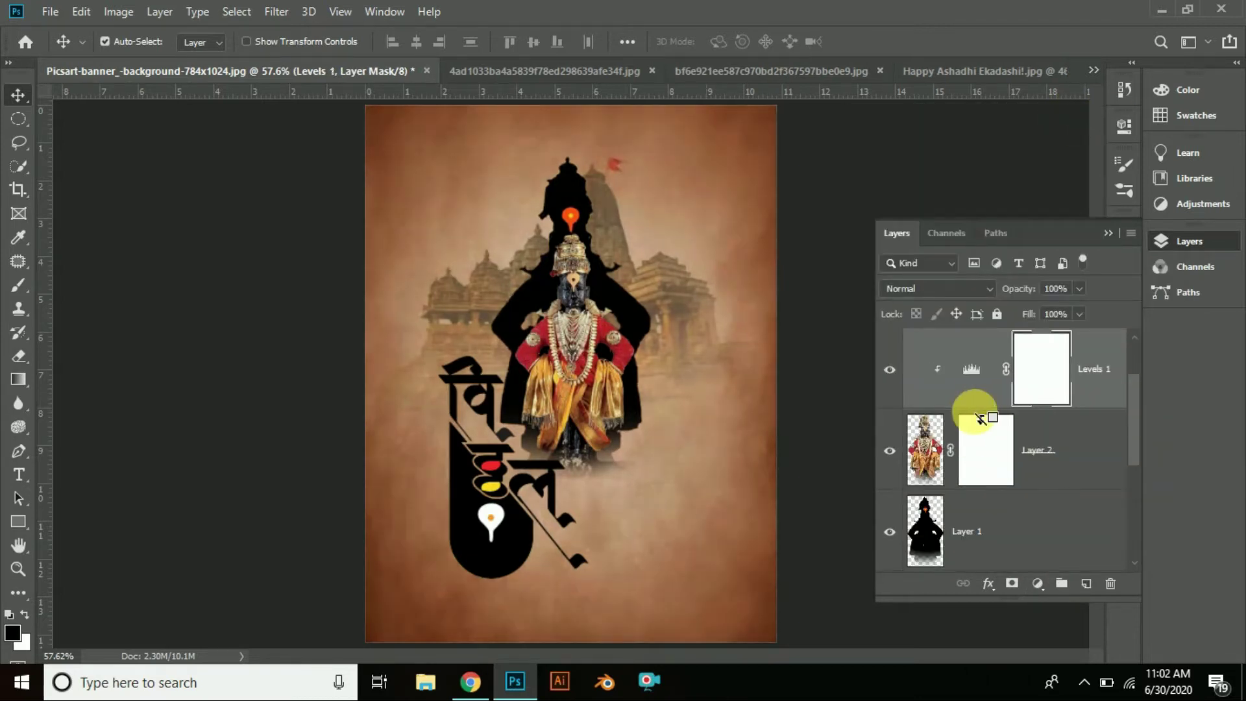
{"action": "left_click", "coordinate": [983, 421]}
{"action": "left_click", "coordinate": [1037, 583]}
{"action": "left_click", "coordinate": [1052, 404]}
{"action": "left_click_drag", "start_coordinate": [964, 283], "coordinate": [990, 287]}
{"action": "left_click", "coordinate": [1071, 119]}
{"action": "left_click", "coordinate": [1032, 491], "text": "alt"}
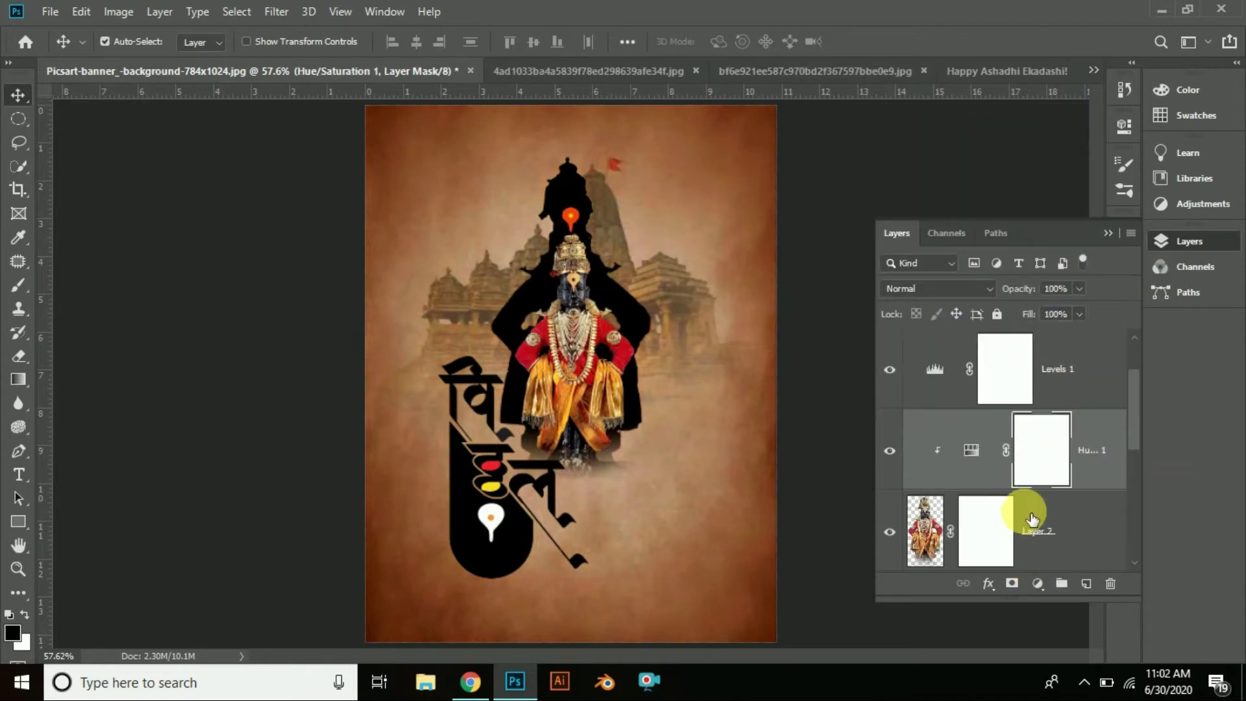
Step: Add a Color Balance adjustment clipped to the coloured deity and shift the magenta-green and yellow-blue midtones
{"action": "left_click", "coordinate": [1037, 583]}
{"action": "left_click", "coordinate": [1051, 423]}
{"action": "left_click_drag", "start_coordinate": [944, 279], "coordinate": [959, 252]}
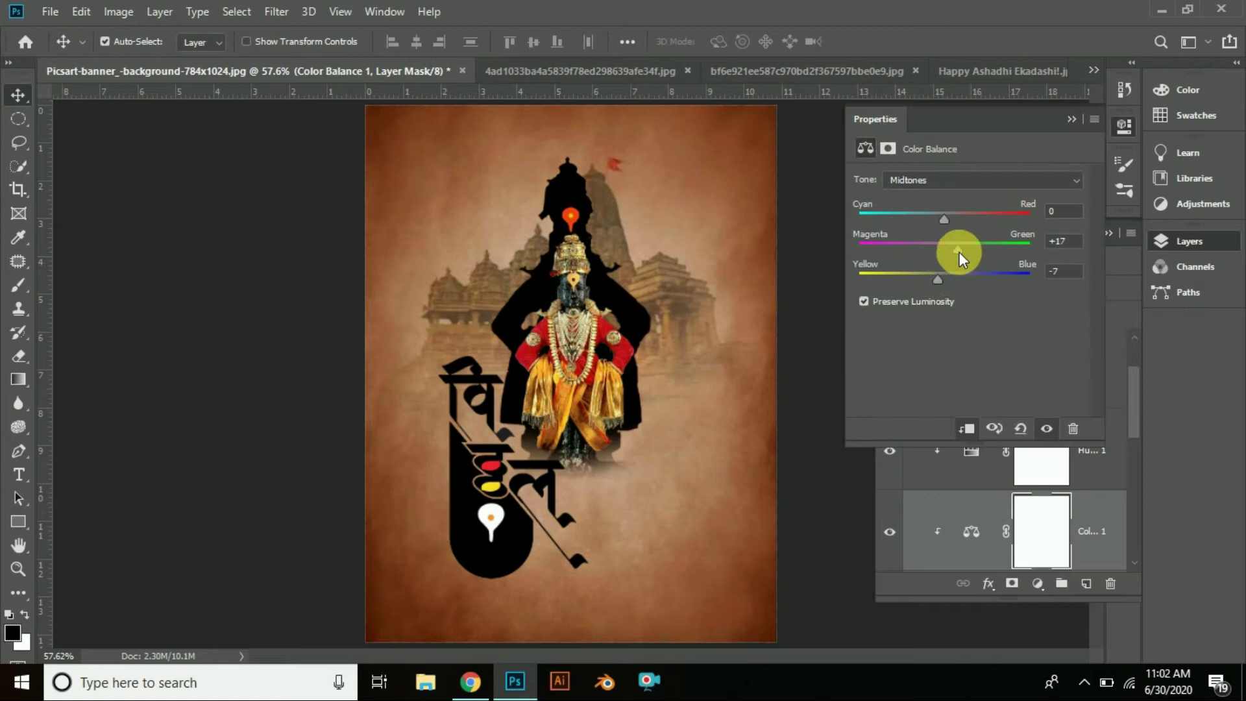
{"action": "left_click", "coordinate": [987, 486]}
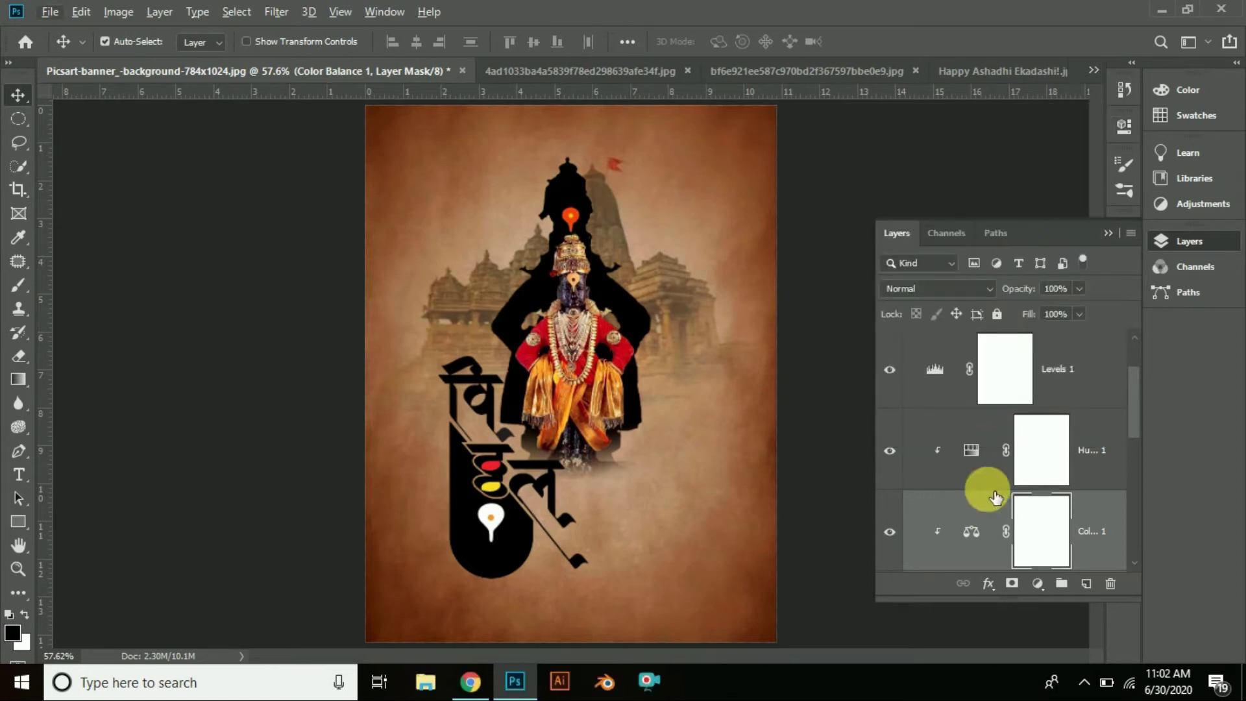
Step: Try releasing and restoring the clipping of the Hue/Saturation and Color Balance adjustments above the deity's layer
{"action": "scroll", "coordinate": [987, 431], "scroll_direction": "down", "scroll_amount": 1}
{"action": "scroll", "coordinate": [1003, 425], "scroll_direction": "up", "scroll_amount": 1}
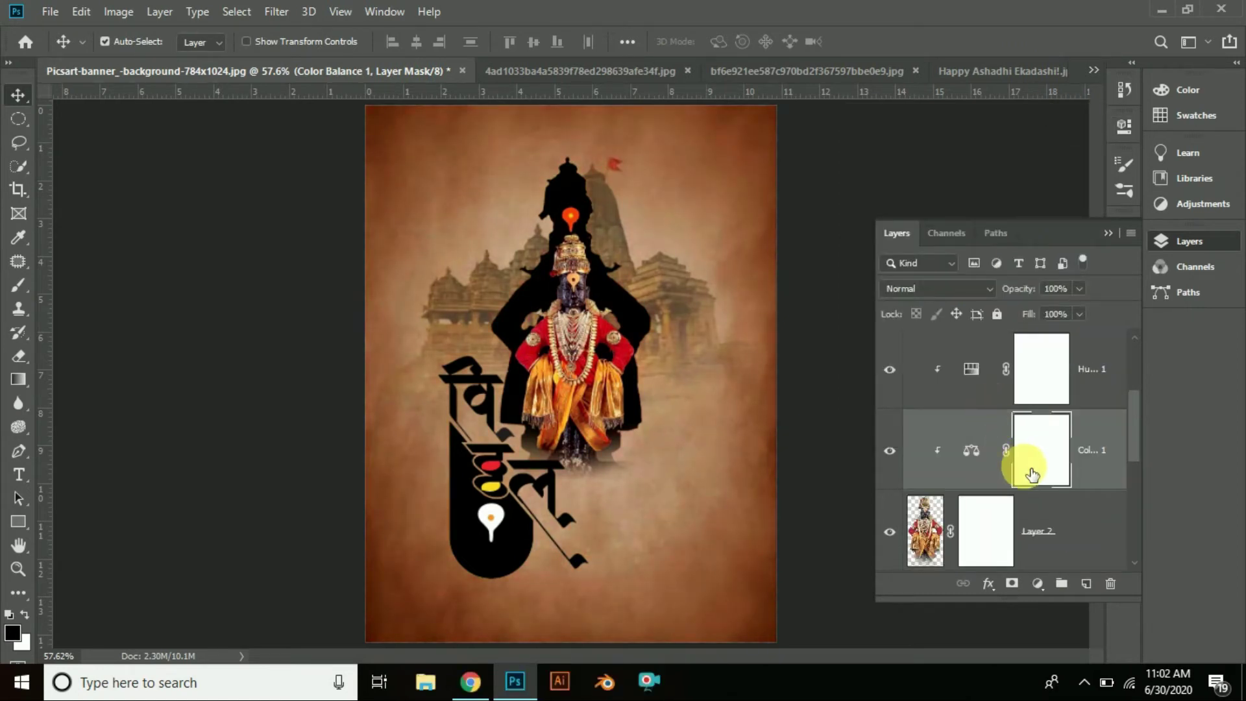
{"action": "scroll", "coordinate": [1006, 441], "scroll_direction": "up", "scroll_amount": 1}
{"action": "scroll", "coordinate": [993, 407], "scroll_direction": "down", "scroll_amount": 1}
{"action": "left_click", "coordinate": [1014, 493], "text": "alt"}
{"action": "left_click", "coordinate": [1013, 492], "text": "alt"}
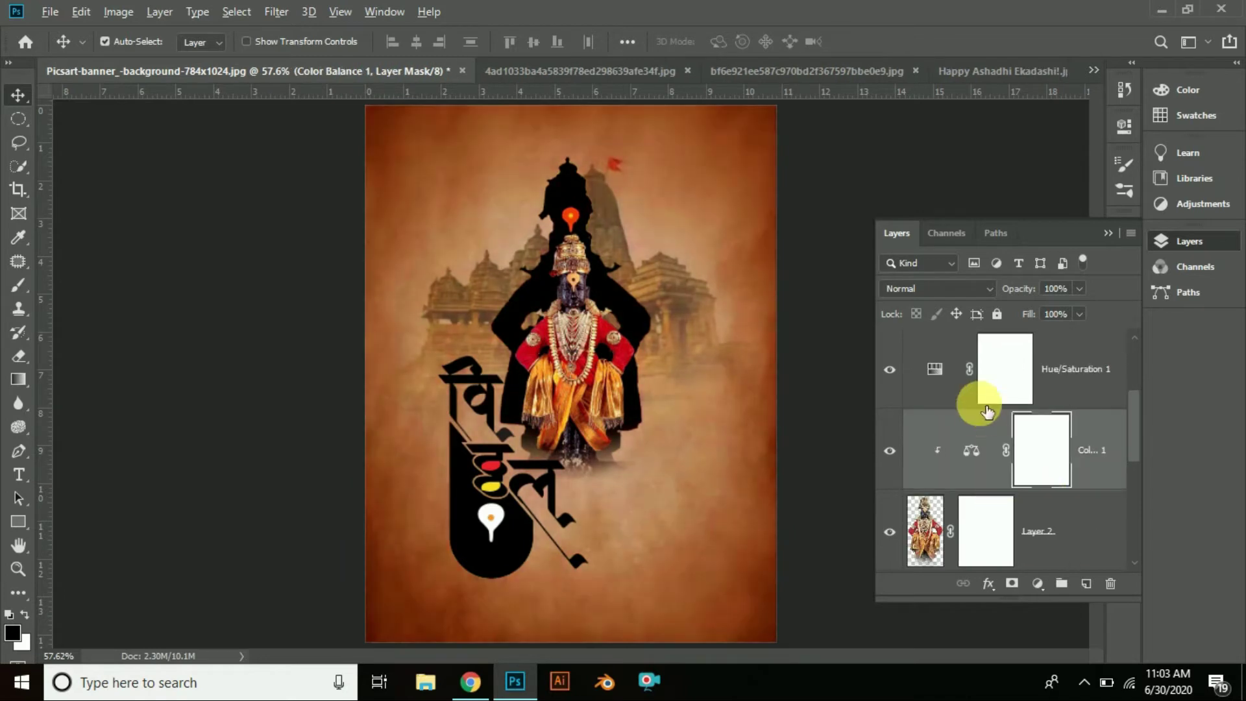
{"action": "left_click", "coordinate": [990, 415], "text": "alt"}
{"action": "scroll", "coordinate": [980, 422], "scroll_direction": "up", "scroll_amount": 1}
{"action": "scroll", "coordinate": [984, 446], "scroll_direction": "down", "scroll_amount": 1}
Step: Add a Curves adjustment clipped to the coloured deity's layer and pull its curve down slightly
{"action": "left_click", "coordinate": [1025, 558]}
{"action": "scroll", "coordinate": [1041, 571], "scroll_direction": "down", "scroll_amount": 1}
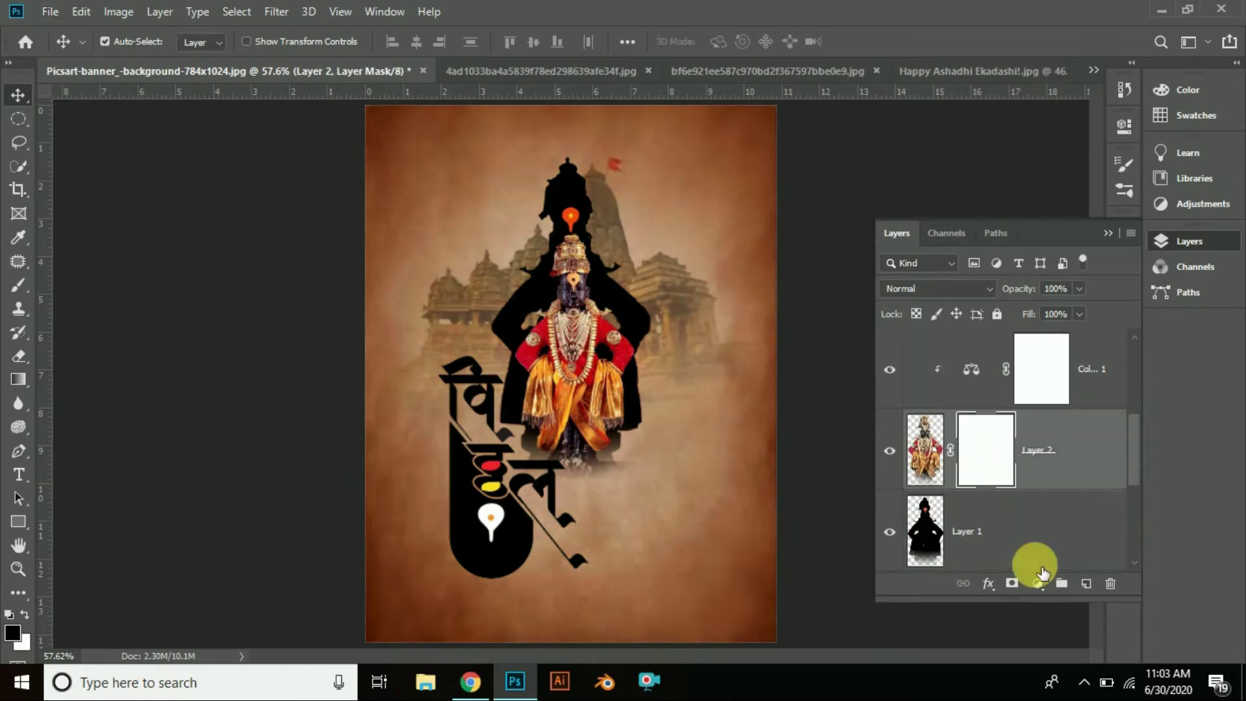
{"action": "left_click", "coordinate": [1039, 581]}
{"action": "left_click", "coordinate": [1051, 351]}
{"action": "mouse_move", "coordinate": [996, 320]}
{"action": "left_mouse_down"}
{"action": "mouse_move", "coordinate": [967, 312]}
{"action": "mouse_move", "coordinate": [980, 328]}
{"action": "left_mouse_up"}
{"action": "left_click", "coordinate": [1071, 121]}
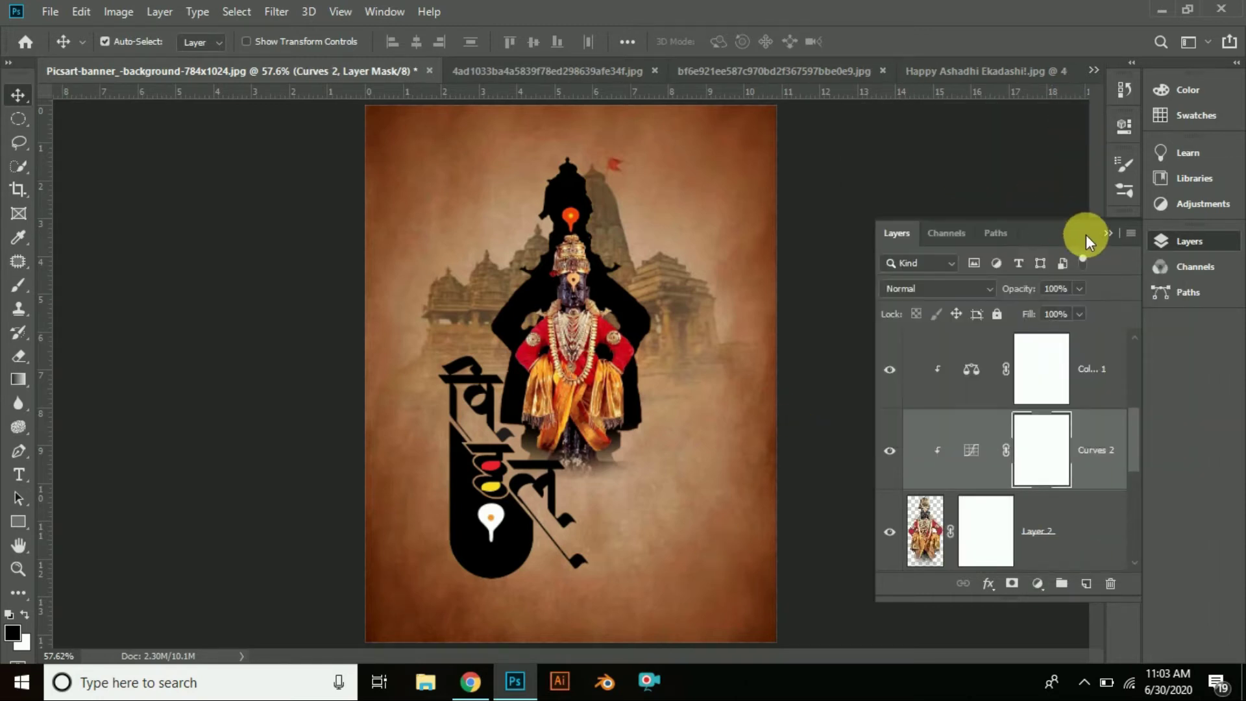
Step: Open the orange glow image Image-Source-PlusPNG.com from the ref folder
{"action": "left_click", "coordinate": [1107, 231]}
{"action": "left_click", "coordinate": [56, 12]}
{"action": "left_click", "coordinate": [72, 49]}
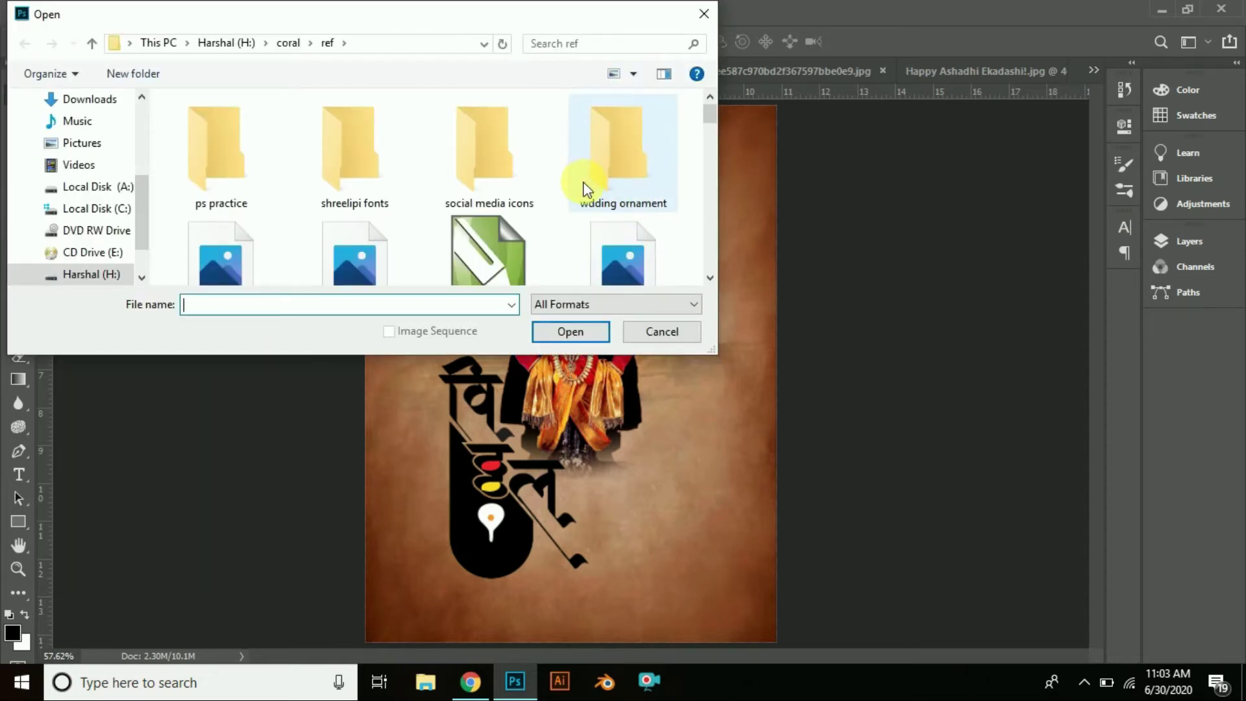
{"action": "scroll", "coordinate": [584, 195], "scroll_direction": "down", "scroll_amount": 10}
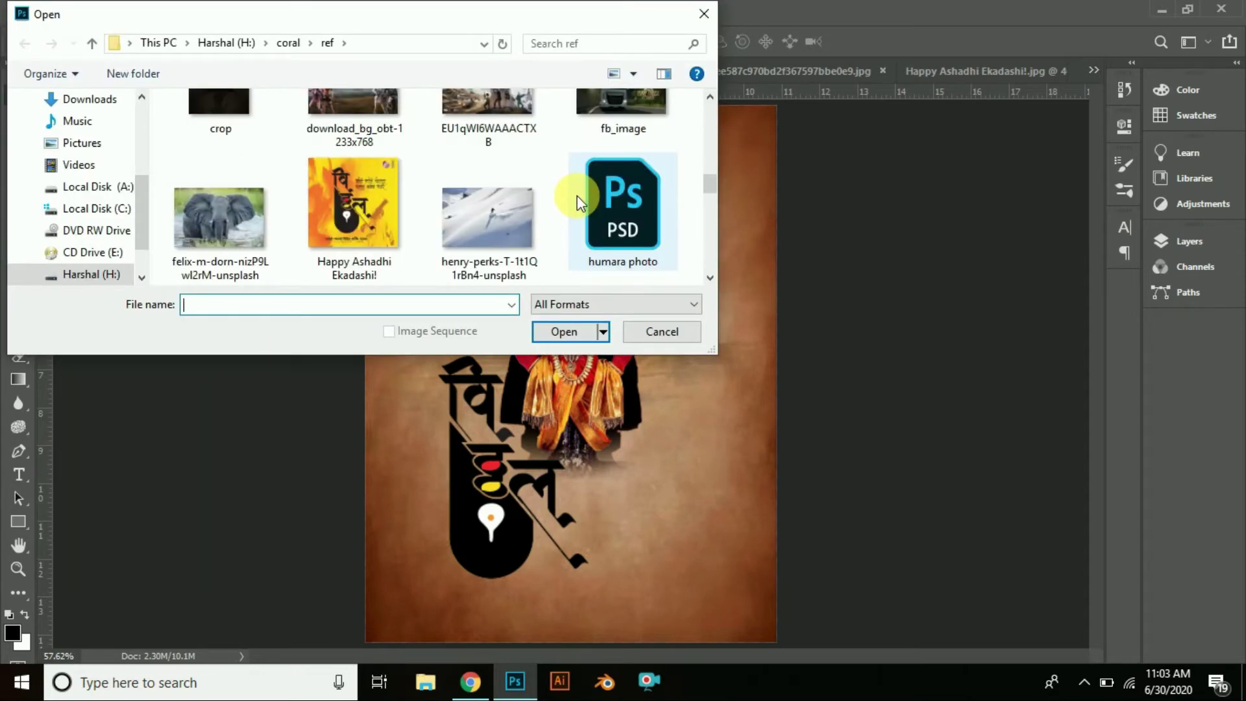
{"action": "scroll", "coordinate": [578, 198], "scroll_direction": "down", "scroll_amount": 2}
{"action": "left_click", "coordinate": [240, 222]}
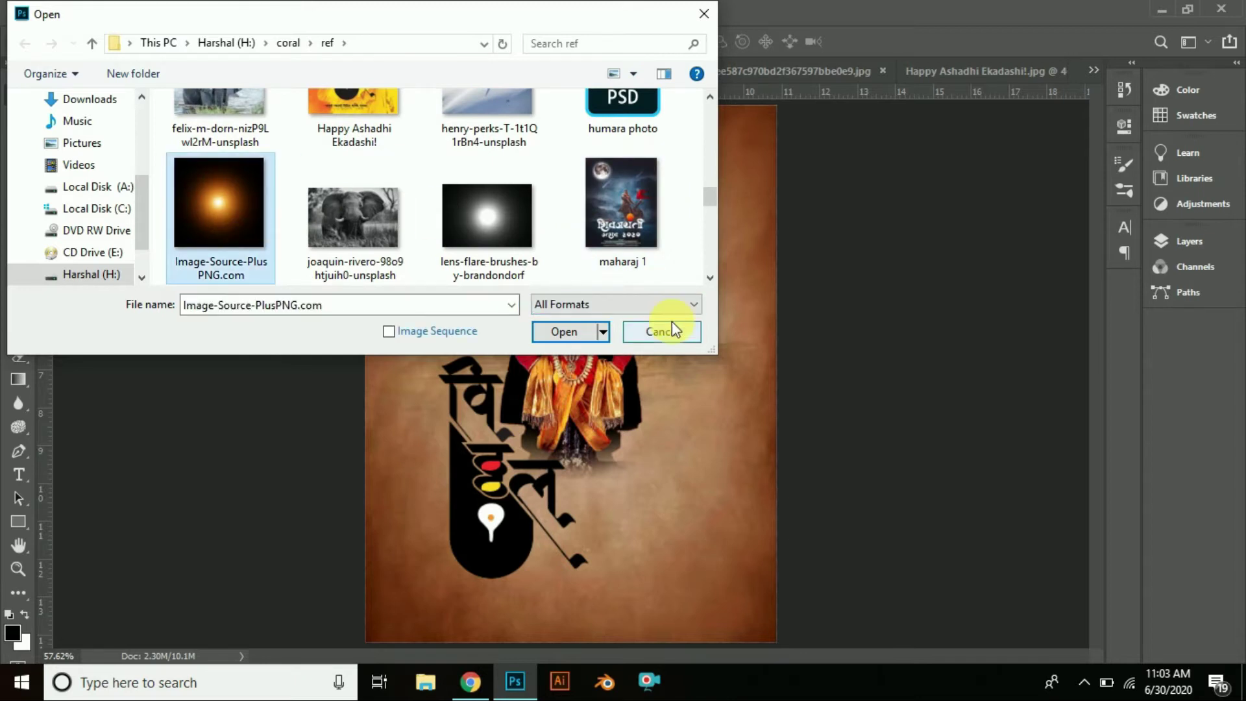
{"action": "left_click", "coordinate": [591, 332]}
Step: Bring the glow image into the Picsart-banner poster, release its clipping and move its layer to the top of the stack
{"action": "left_click_drag", "start_coordinate": [565, 369], "coordinate": [759, 422]}
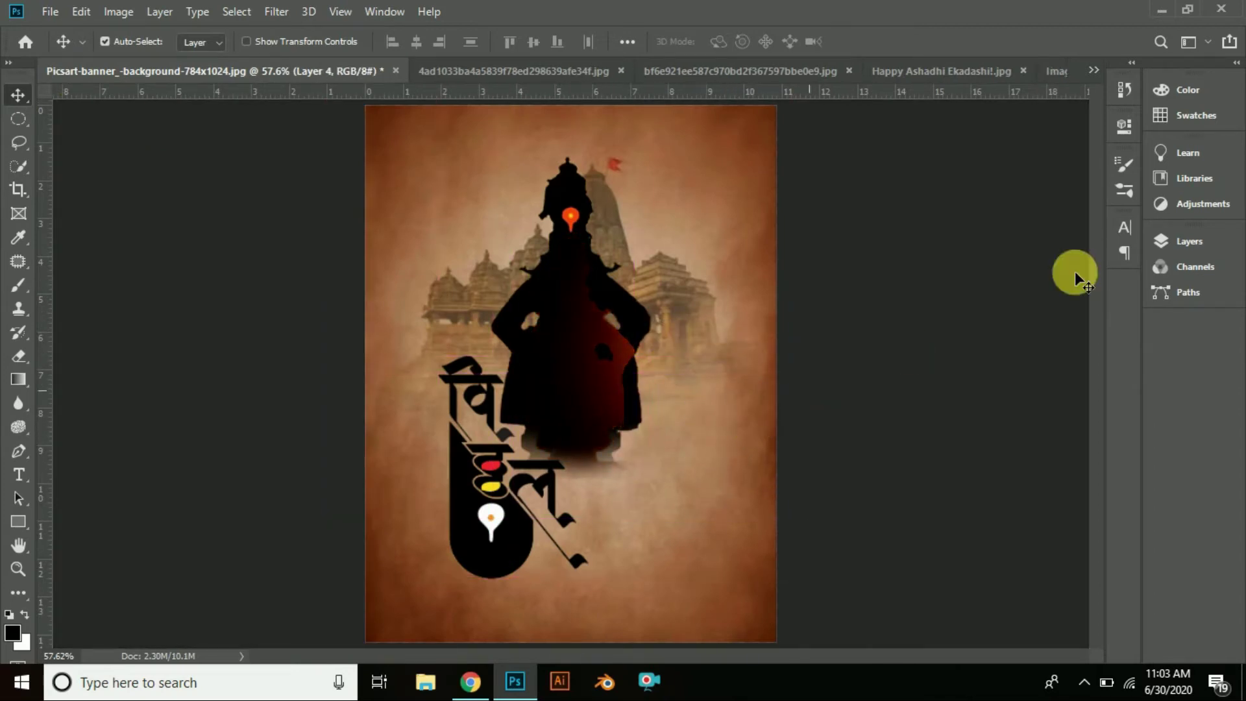
{"action": "left_click", "coordinate": [1196, 245]}
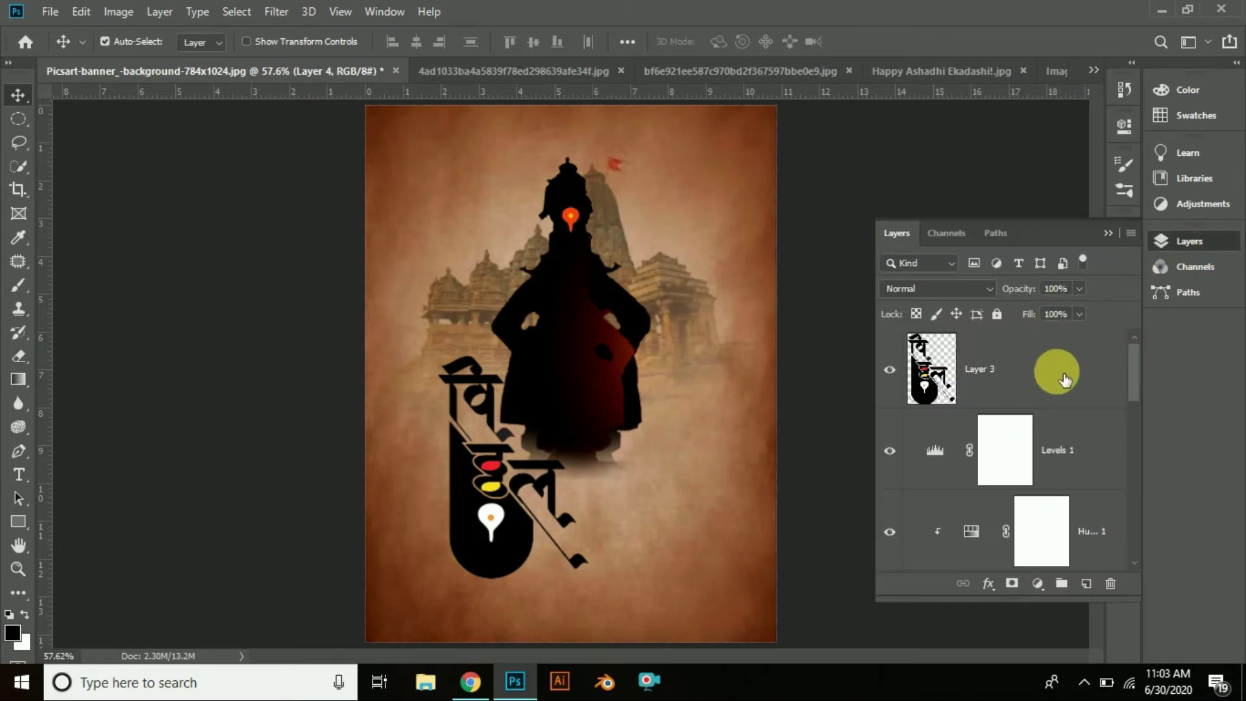
{"action": "scroll", "coordinate": [1035, 423], "scroll_direction": "down", "scroll_amount": 5}
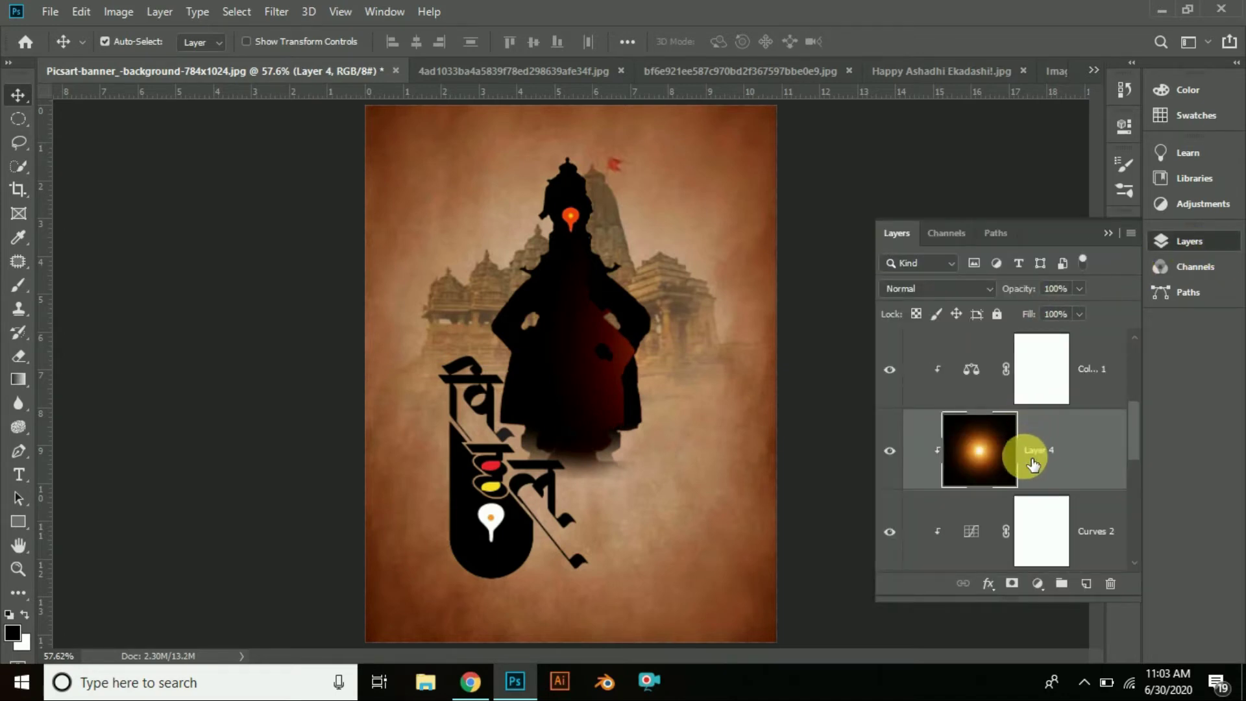
{"action": "left_click", "coordinate": [1032, 499], "text": "alt"}
{"action": "left_click_drag", "start_coordinate": [981, 455], "coordinate": [945, 325]}
{"action": "left_click", "coordinate": [1106, 233]}
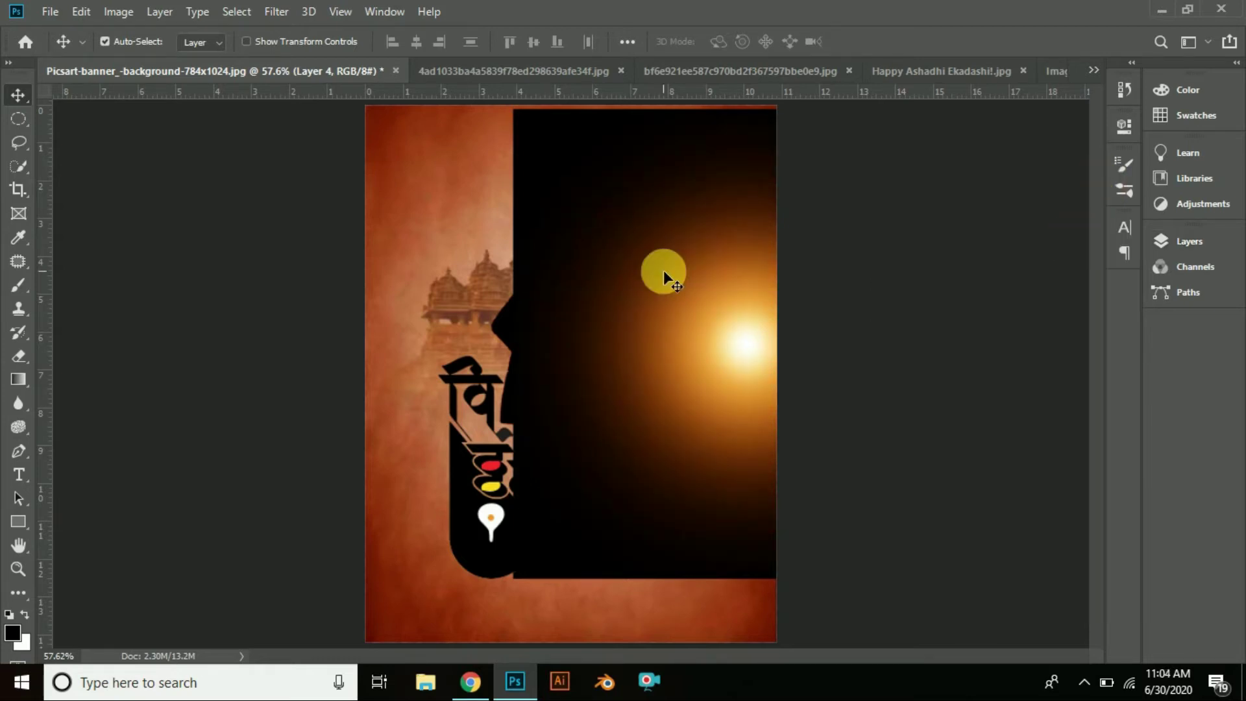
Step: Scale the glow image to 62.06% and place it over the deity's head and chest
{"action": "left_click_drag", "start_coordinate": [722, 353], "coordinate": [575, 345]}
{"action": "key", "text": "ctrl+t"}
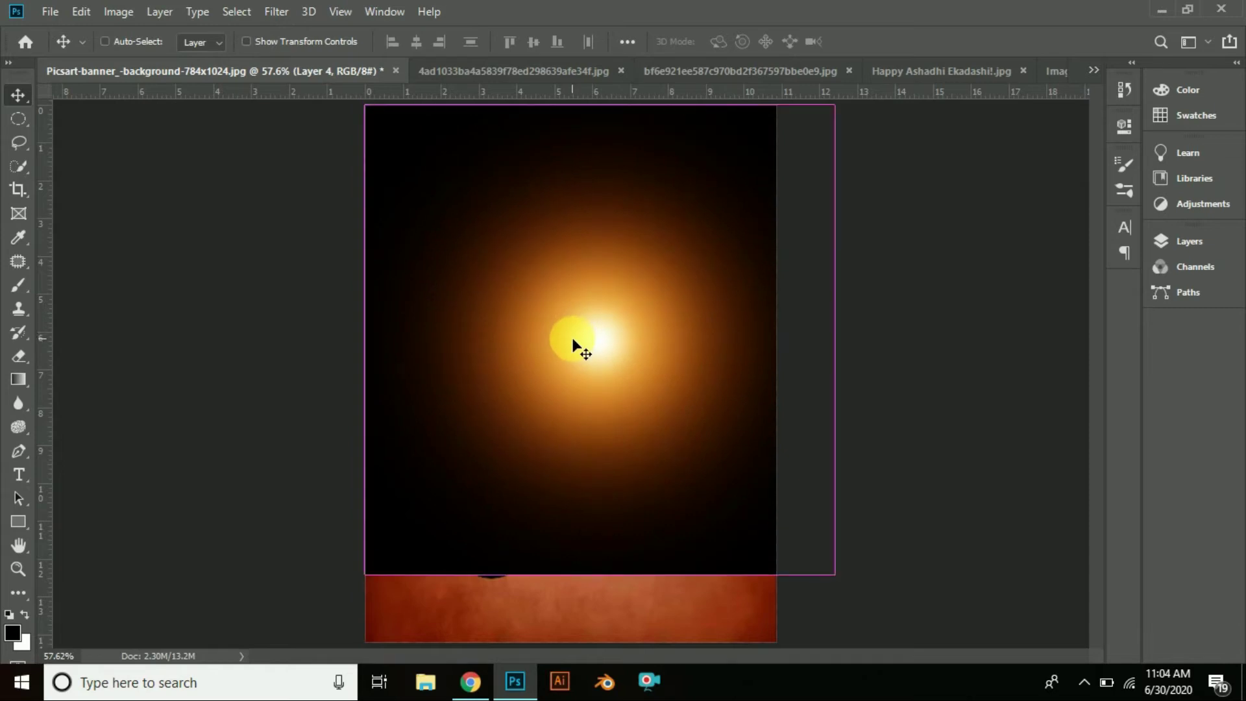
{"action": "left_click_drag", "start_coordinate": [375, 586], "coordinate": [543, 393]}
{"action": "left_click_drag", "start_coordinate": [676, 246], "coordinate": [601, 208]}
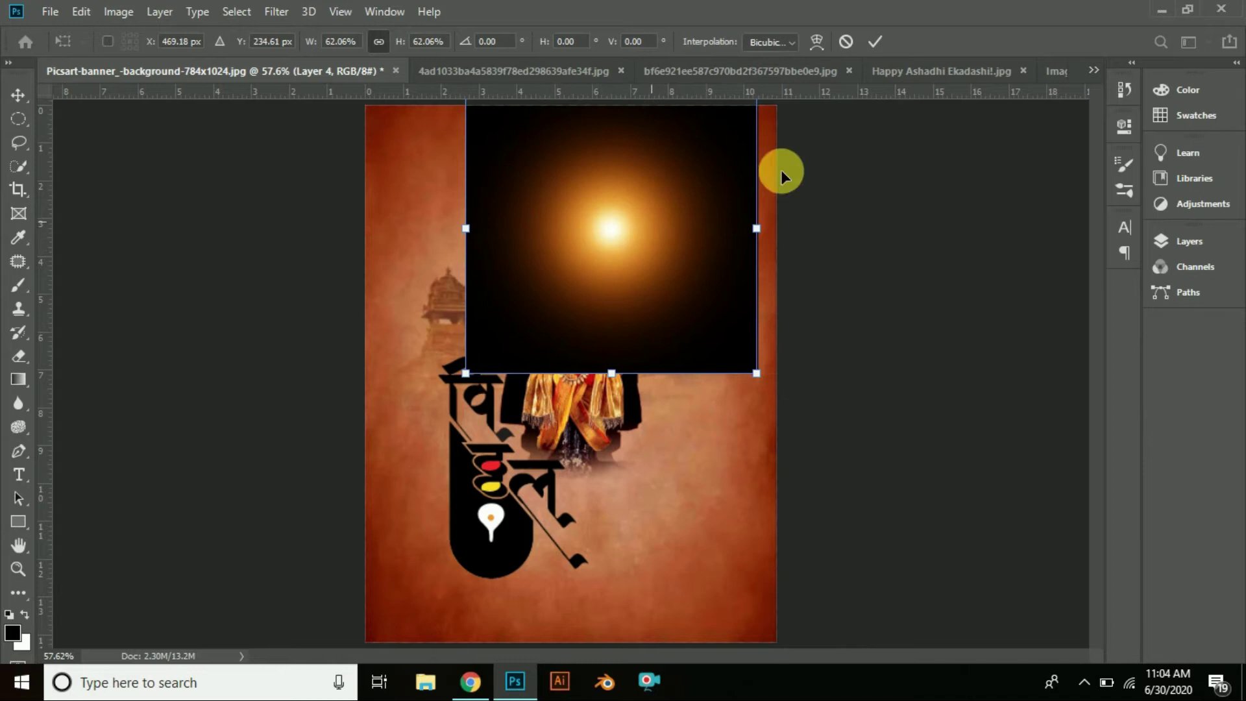
{"action": "left_click", "coordinate": [886, 48]}
{"action": "left_click", "coordinate": [1165, 241]}
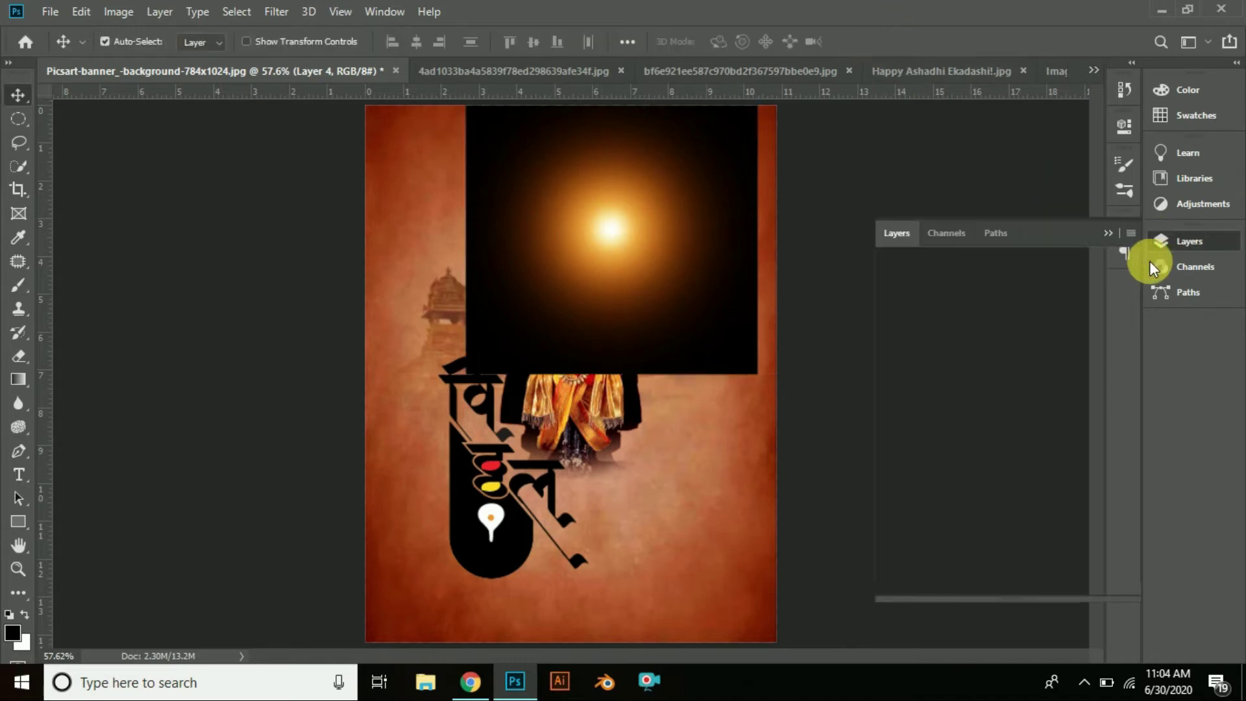
Step: Set the glow layer's blend mode to Linear Dodge (Add) and move it directly beneath the black silhouette layer
{"action": "left_click", "coordinate": [980, 285]}
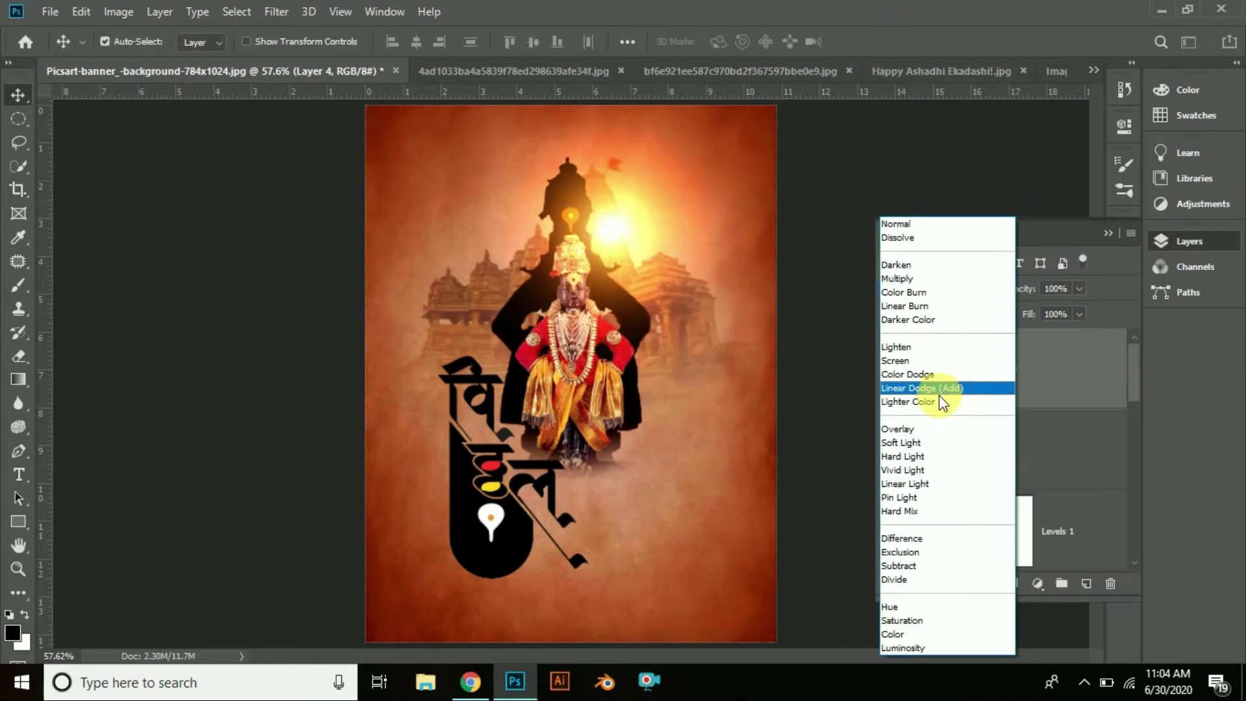
{"action": "left_click", "coordinate": [936, 389]}
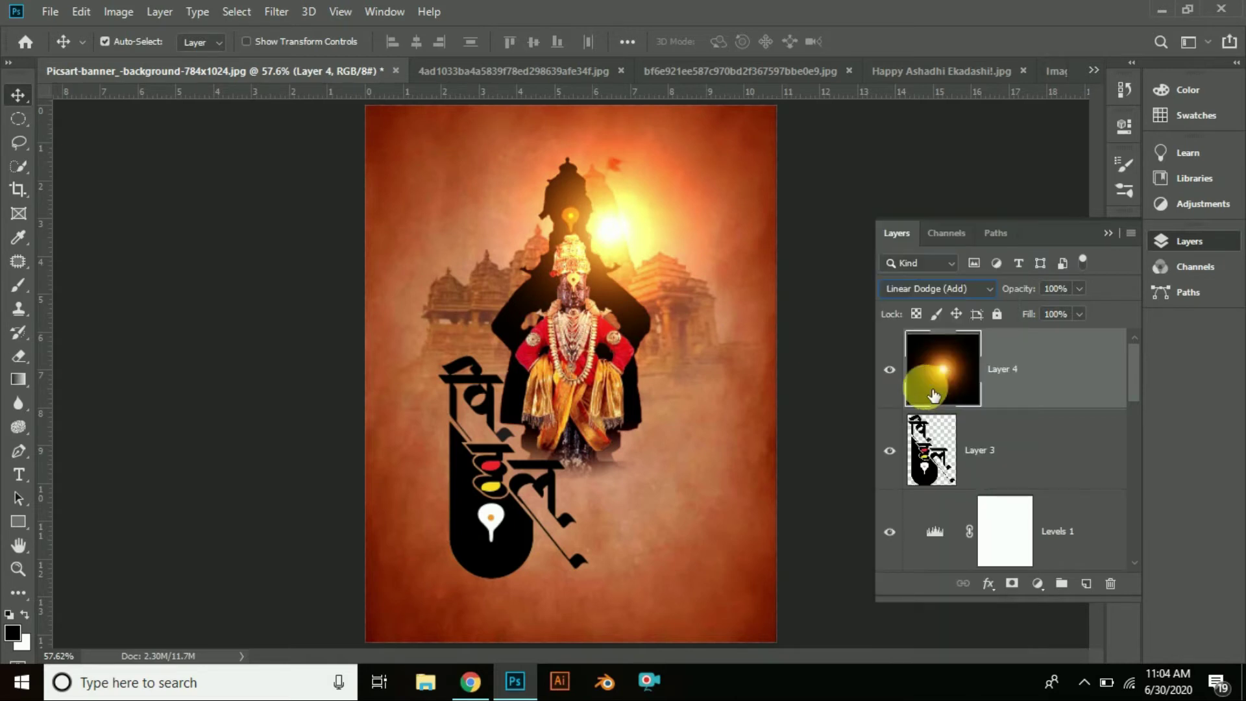
{"action": "left_click_drag", "start_coordinate": [1029, 381], "coordinate": [1031, 539]}
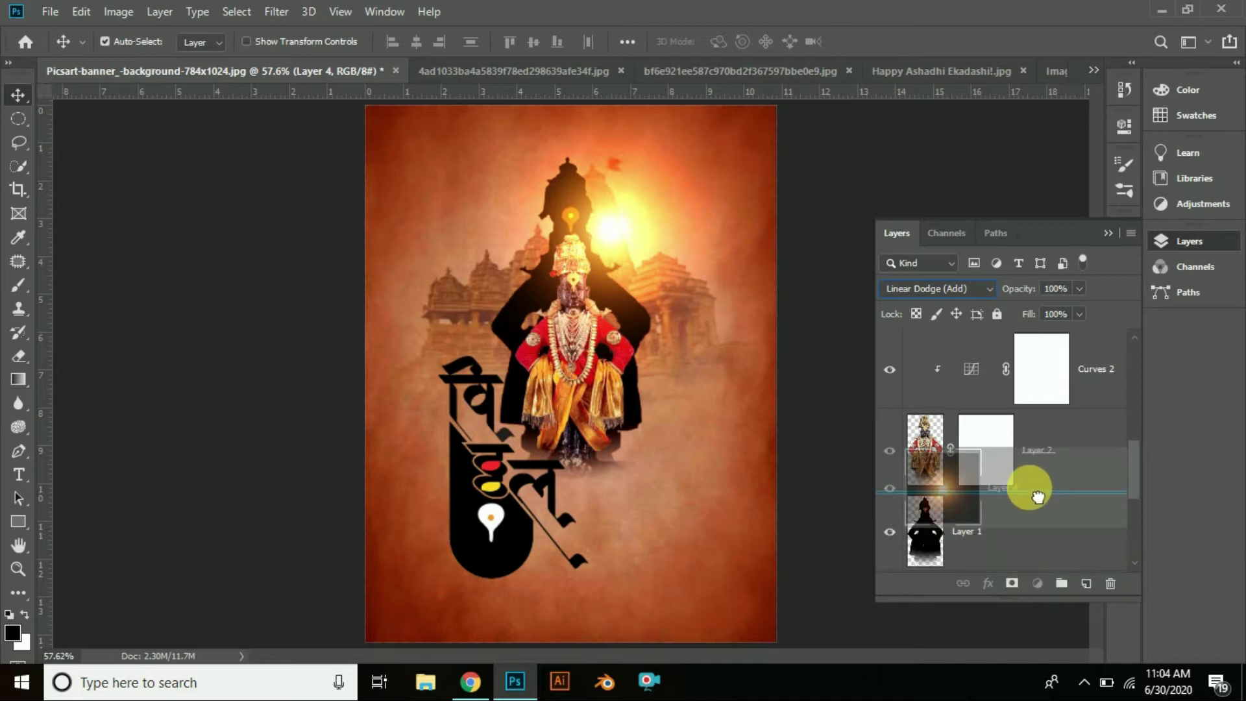
{"action": "scroll", "coordinate": [1012, 428], "scroll_direction": "down", "scroll_amount": 1}
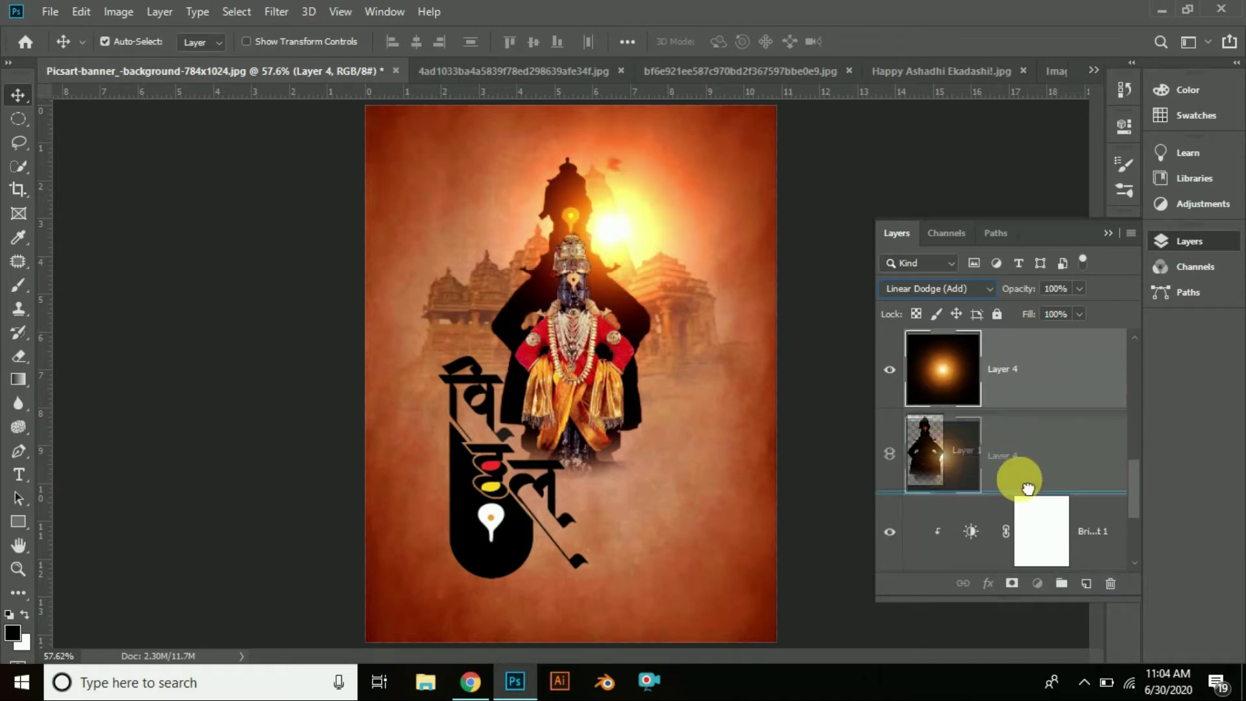
{"action": "left_click_drag", "start_coordinate": [1026, 497], "coordinate": [1023, 494]}
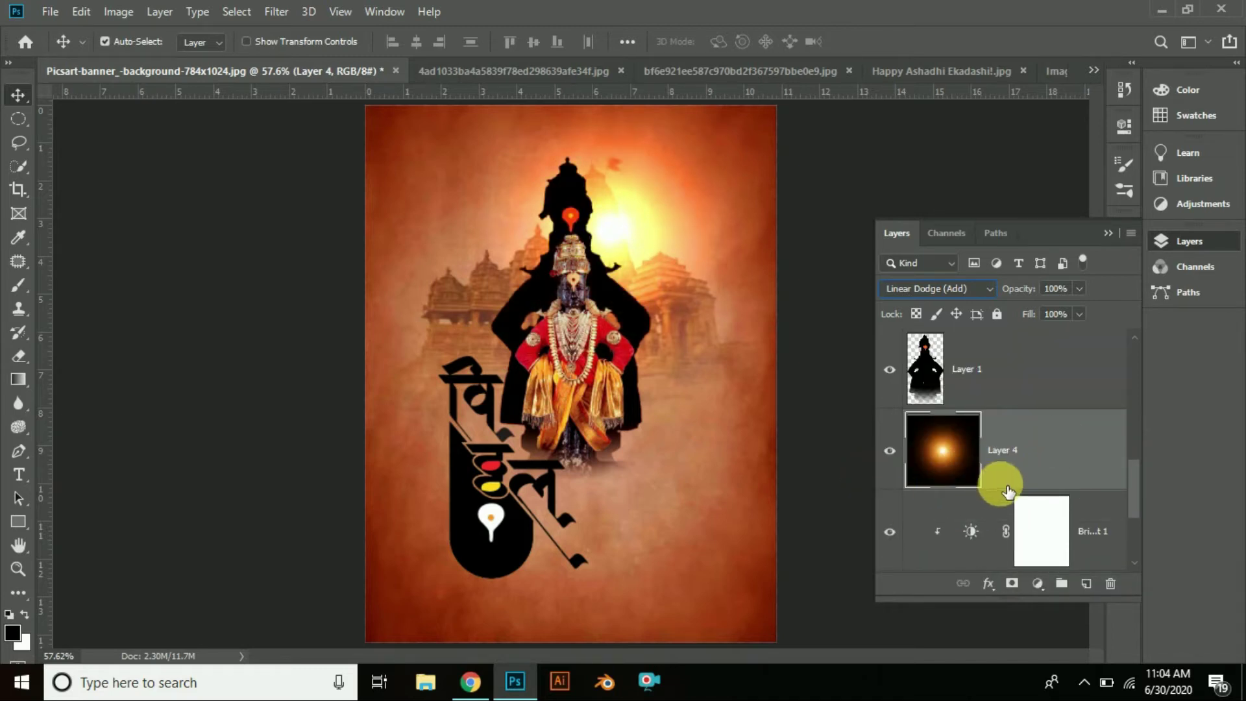
Step: Centre the glow on the silhouette's head and move its layer directly above the silhouette layer
{"action": "left_click_drag", "start_coordinate": [628, 226], "coordinate": [577, 201]}
{"action": "left_click", "coordinate": [1011, 459]}
{"action": "left_click_drag", "start_coordinate": [1011, 460], "coordinate": [1015, 336]}
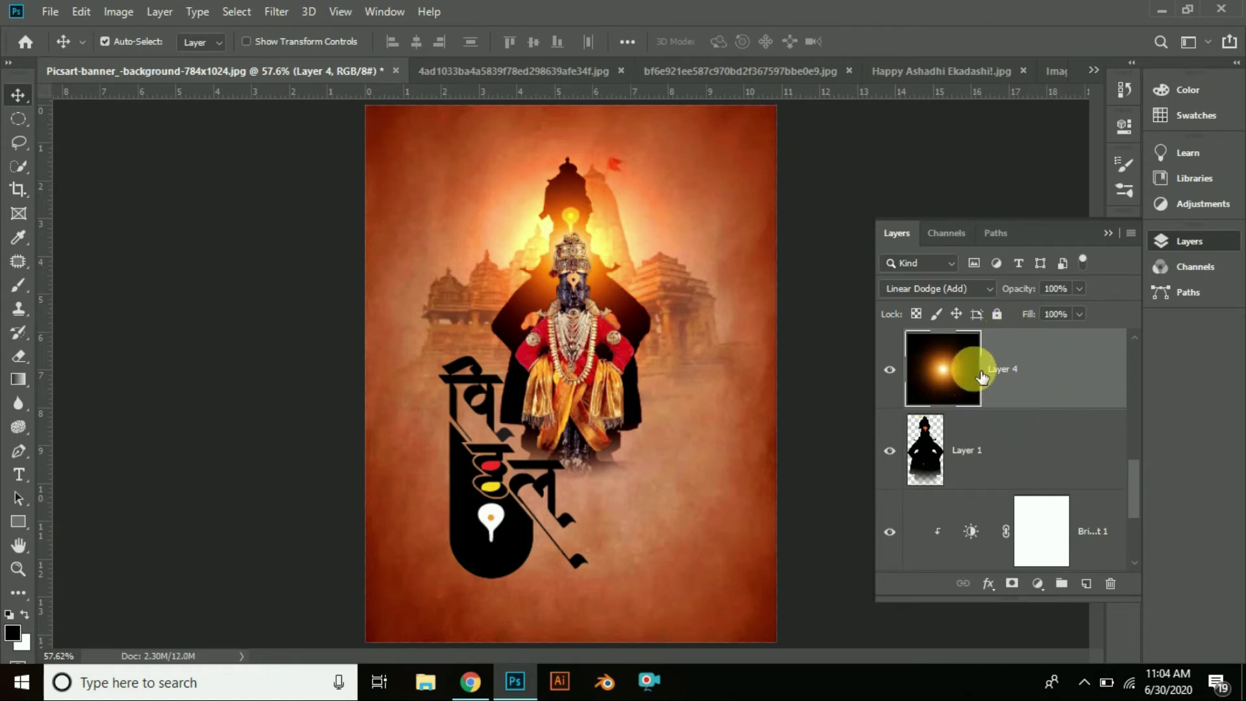
Step: Reduce the glow layer's opacity to 73%
{"action": "left_click_drag", "start_coordinate": [1080, 319], "coordinate": [1045, 316]}
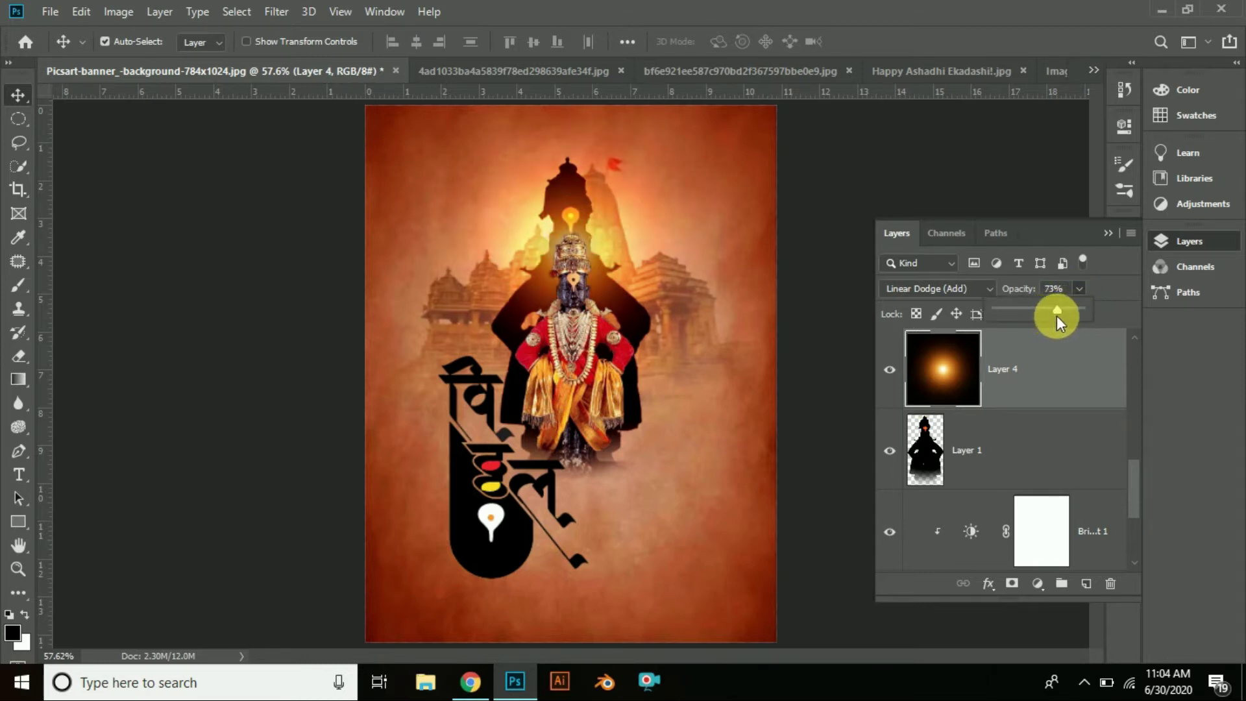
{"action": "left_click", "coordinate": [1107, 233]}
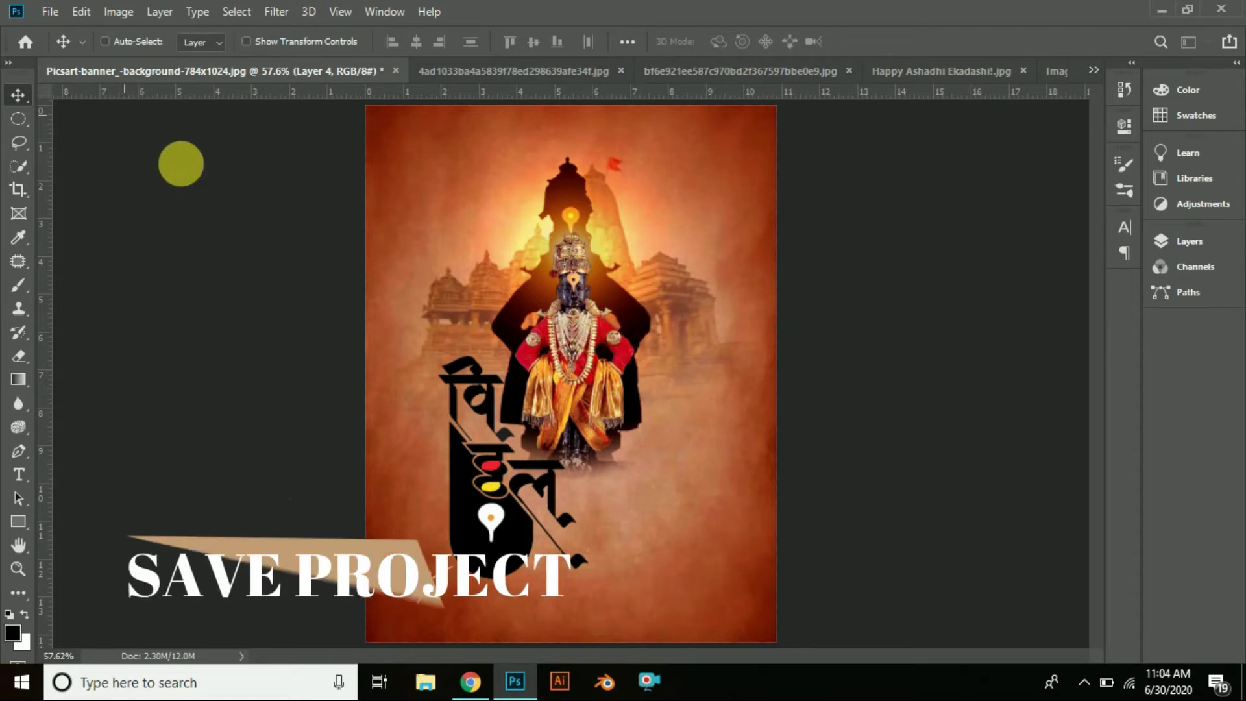
Step: Save the poster in Photoshop format as "ashadhi ekadashi" in the ref folder
{"action": "key", "text": "ctrl+s"}
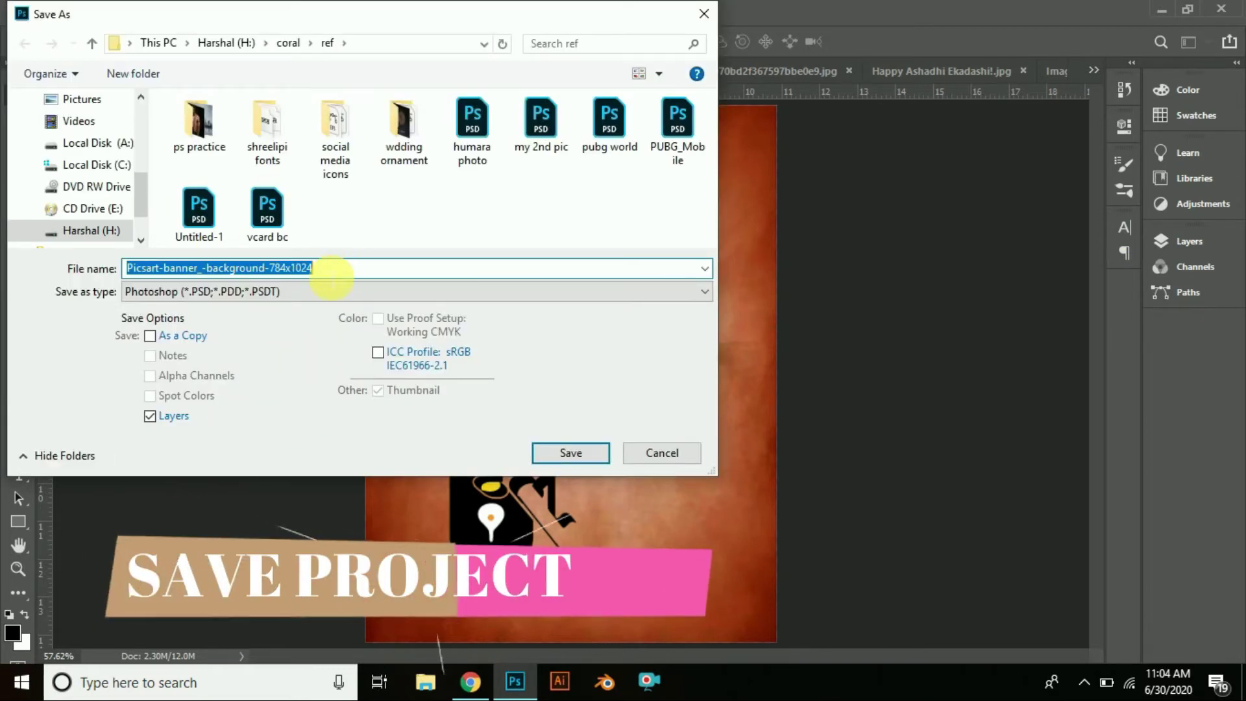
{"action": "type", "text": "ashadhi ekadas"}
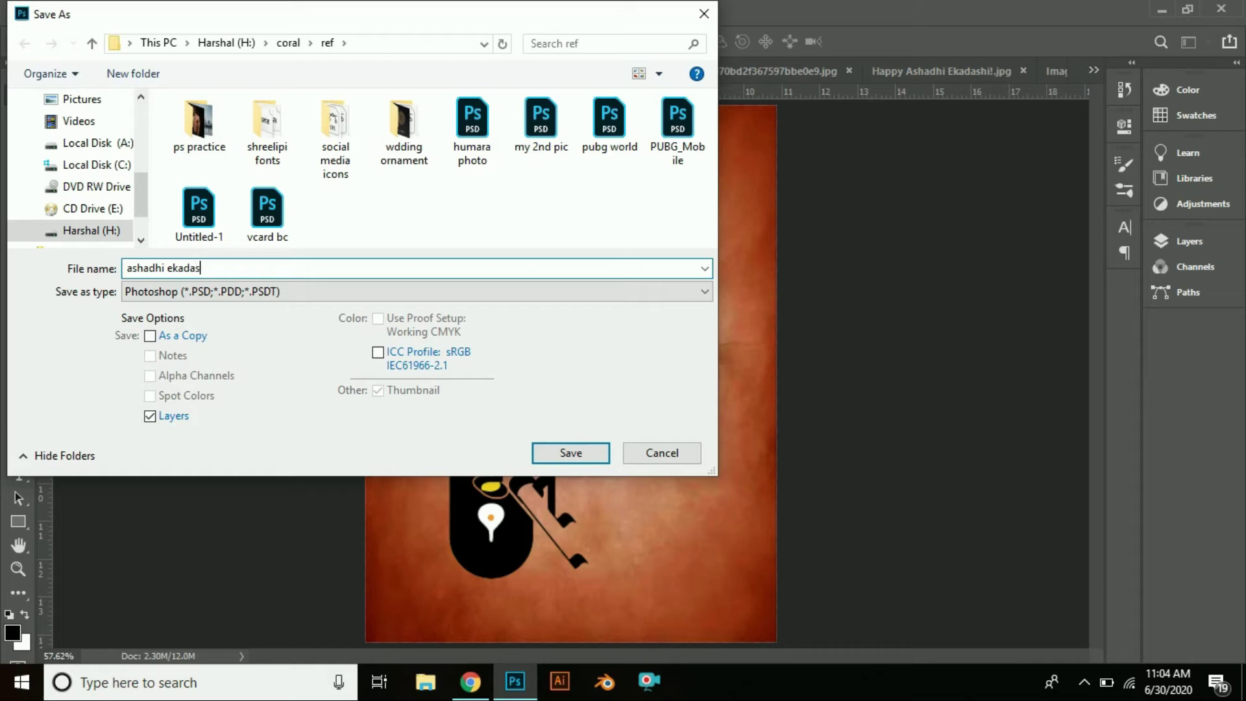
{"action": "key", "text": "Return"}
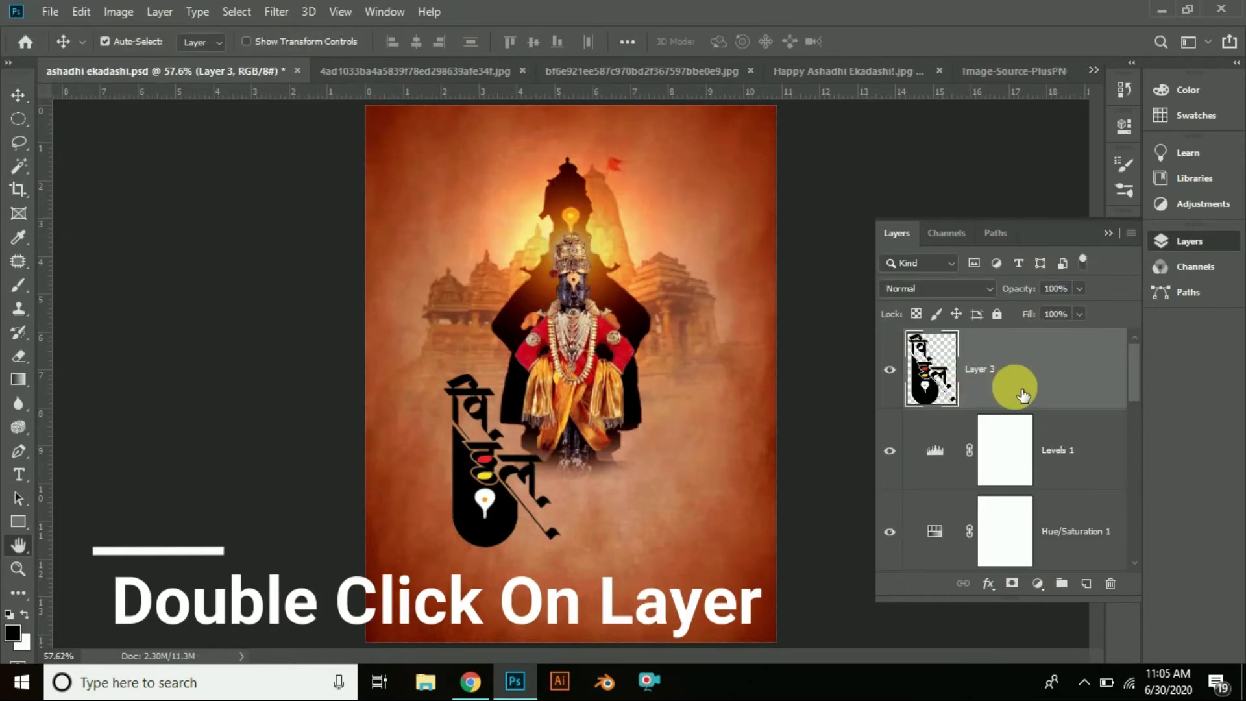
Step: Add a drop shadow to the Vitthal lettering layer and change the shadow's colour to golden orange
{"action": "double_click", "coordinate": [1023, 394]}
{"action": "left_click_drag", "start_coordinate": [482, 176], "coordinate": [661, 115]}
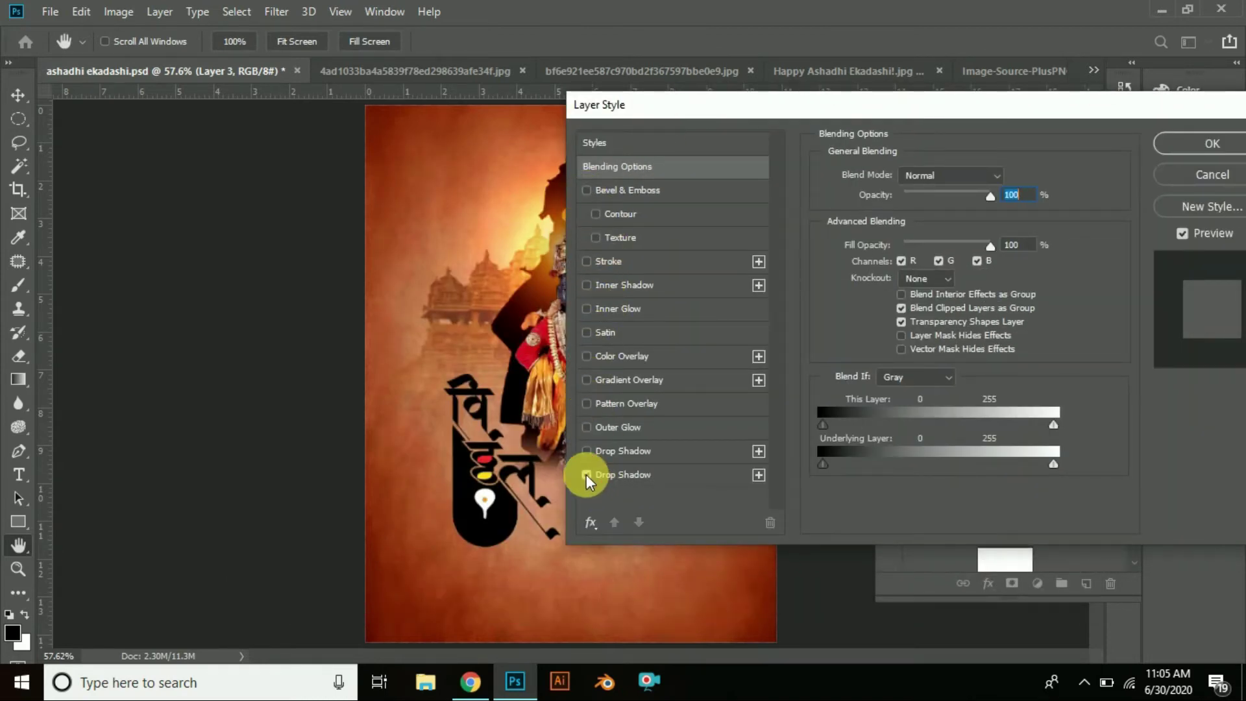
{"action": "left_click", "coordinate": [587, 450]}
{"action": "left_click", "coordinate": [889, 221]}
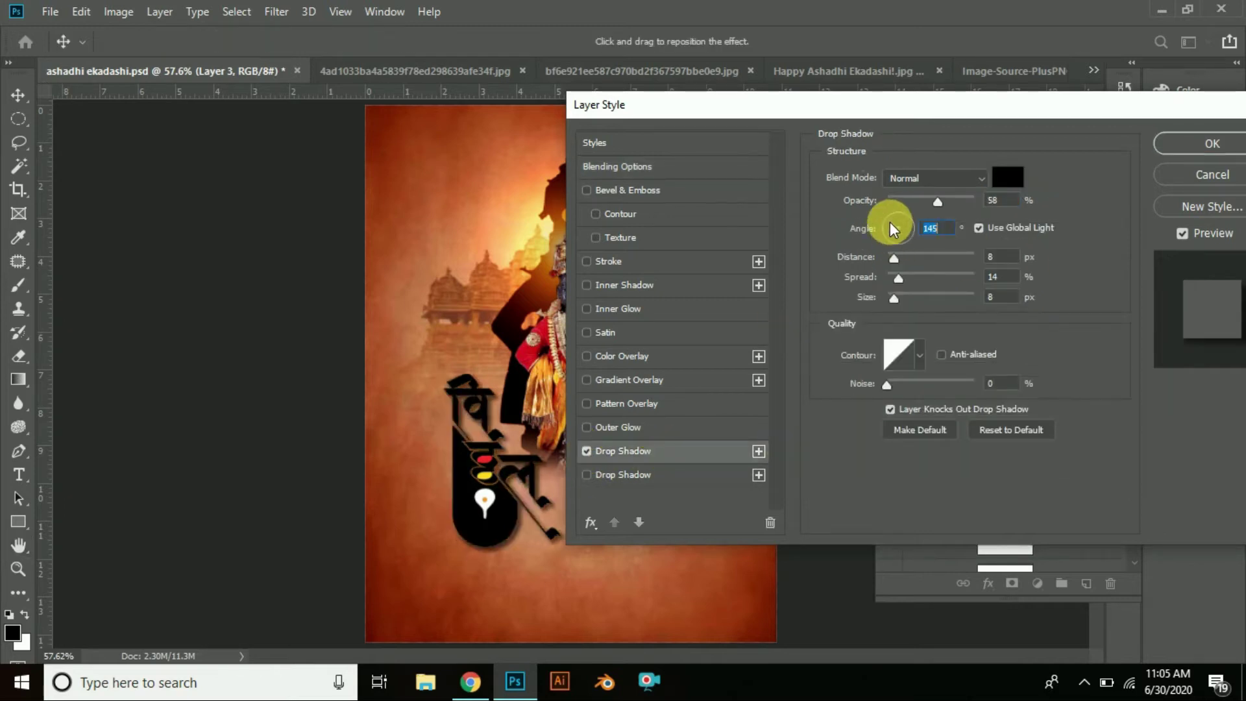
{"action": "left_click", "coordinate": [1006, 175]}
{"action": "left_click", "coordinate": [1014, 413]}
{"action": "left_click_drag", "start_coordinate": [960, 210], "coordinate": [998, 282]}
{"action": "left_click", "coordinate": [1176, 201]}
Step: Set the lettering's drop shadow to 80% opacity, 100% spread and 0 px size, and apply the layer style
{"action": "left_click_drag", "start_coordinate": [766, 107], "coordinate": [849, 133]}
{"action": "left_click_drag", "start_coordinate": [1022, 228], "coordinate": [1011, 232]}
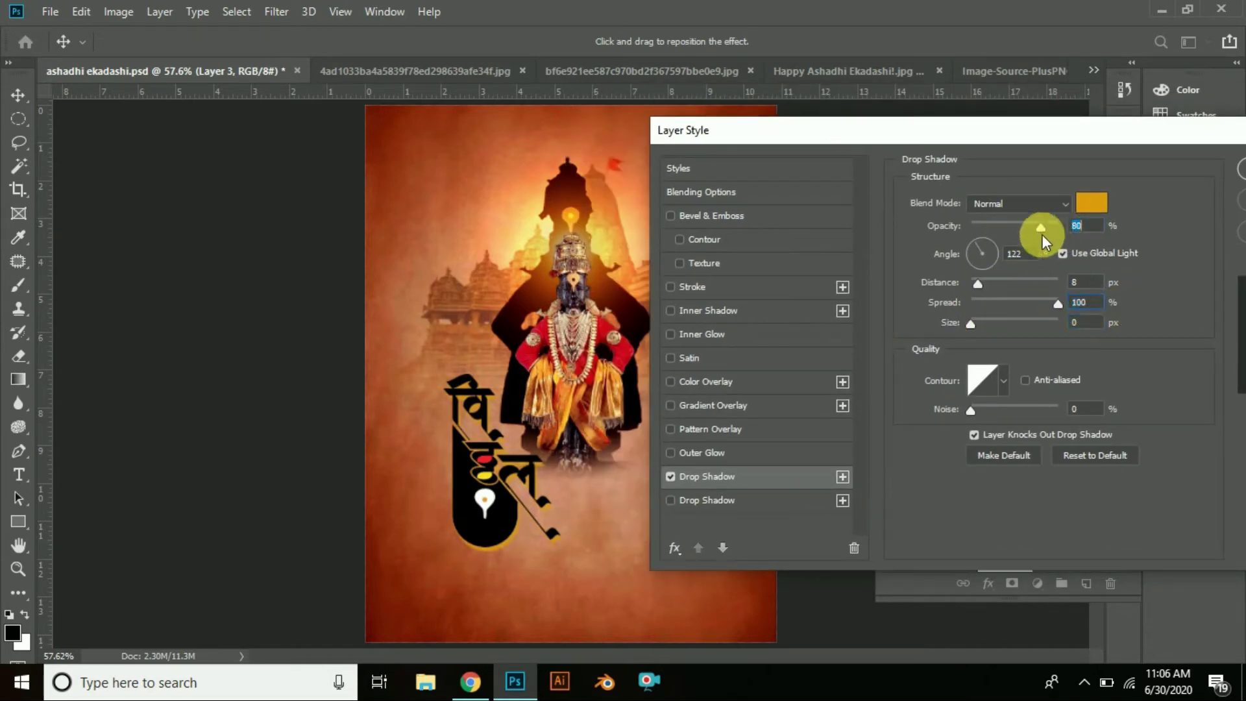
{"action": "left_click", "coordinate": [1113, 183]}
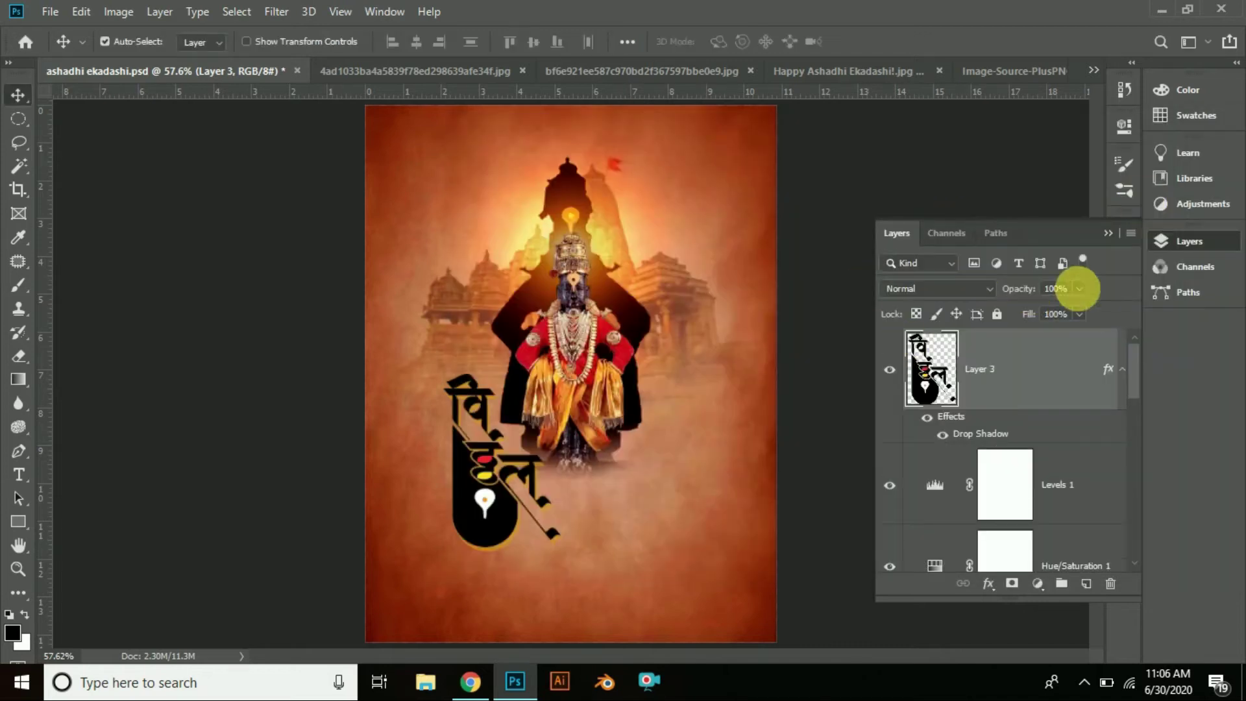
{"action": "left_click", "coordinate": [1108, 234]}
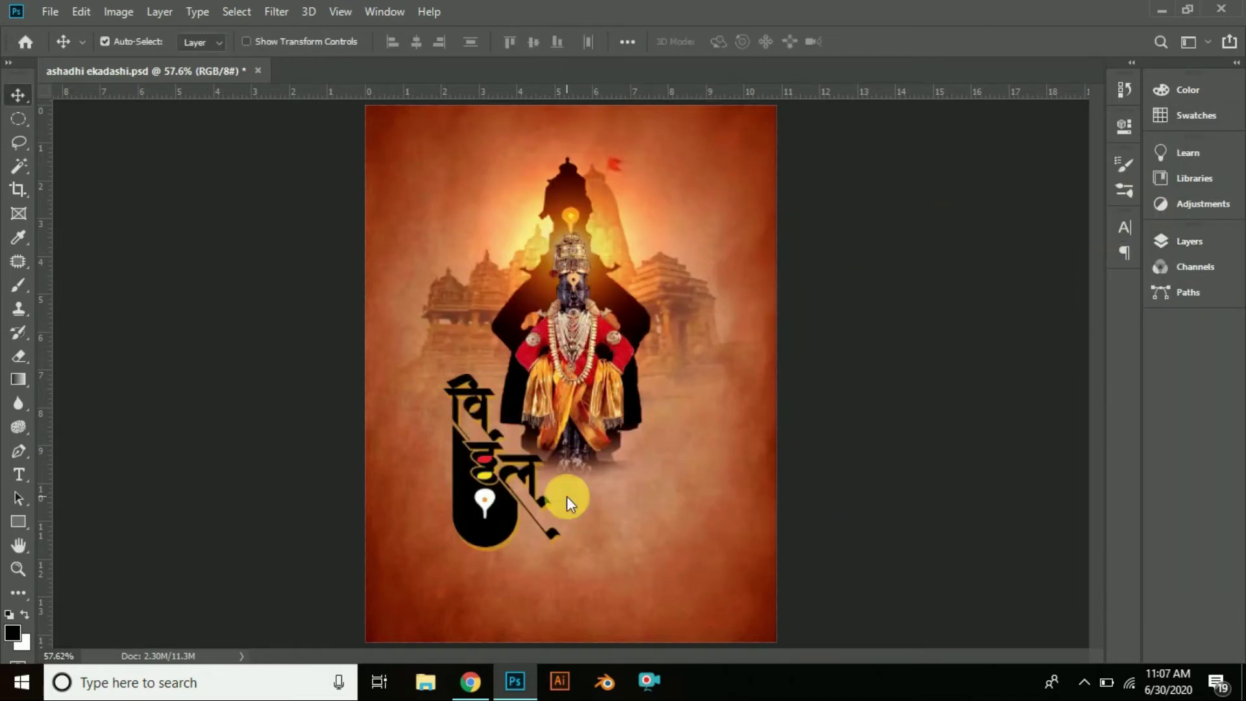
Step: Scale the procession crowd photo to 189.35% and place it in the poster's lower-right corner
{"action": "key", "text": "ctrl+t"}
{"action": "left_click_drag", "start_coordinate": [651, 431], "coordinate": [740, 535]}
{"action": "left_click_drag", "start_coordinate": [652, 505], "coordinate": [637, 613]}
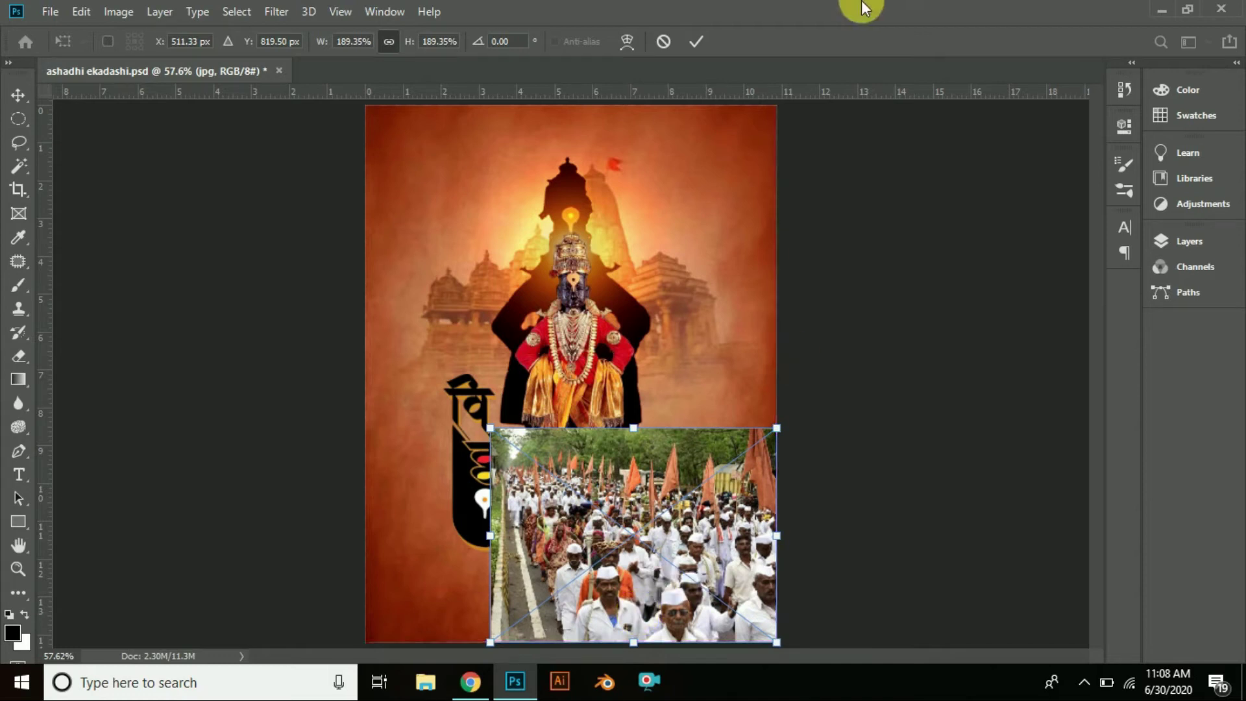
{"action": "left_click", "coordinate": [694, 45]}
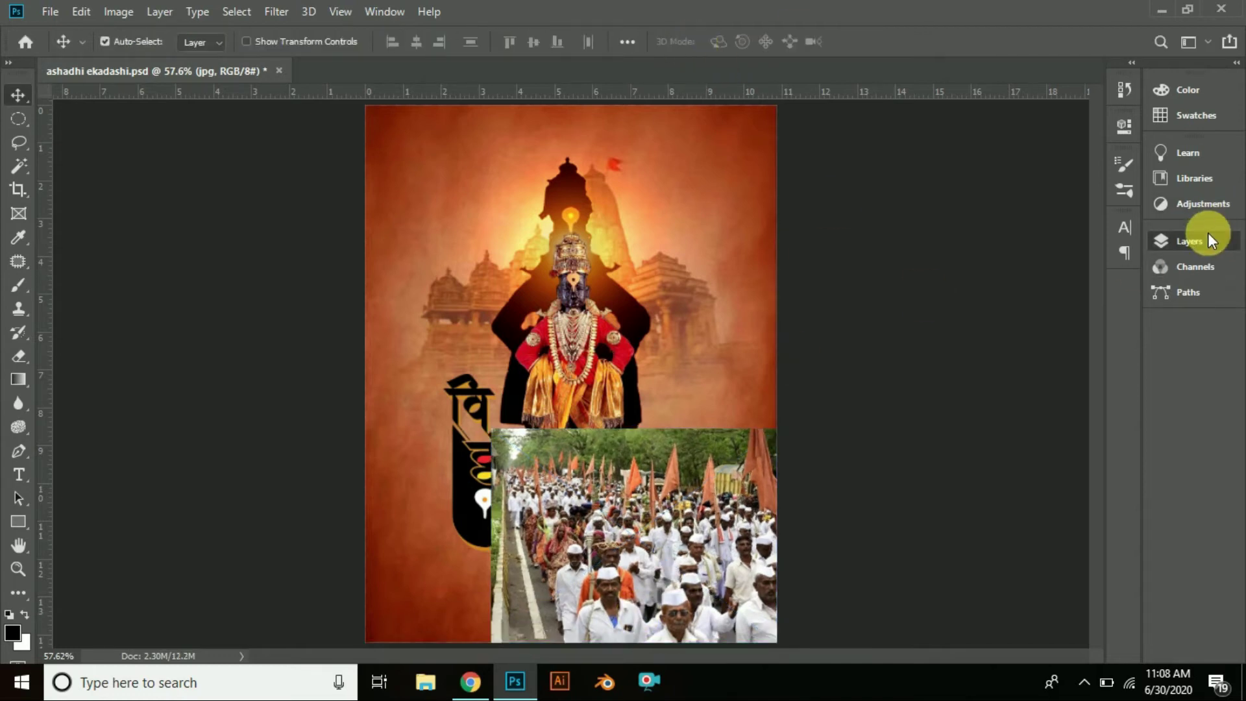
Step: Move the crowd photo's layer down the stack to sit between the black silhouette and the Brightness/Contrast adjustment
{"action": "left_click", "coordinate": [1209, 234]}
{"action": "scroll", "coordinate": [1034, 353], "scroll_direction": "down", "scroll_amount": 2}
{"action": "scroll", "coordinate": [1034, 353], "scroll_direction": "up", "scroll_amount": 2}
{"action": "left_click_drag", "start_coordinate": [1034, 353], "coordinate": [1025, 488]}
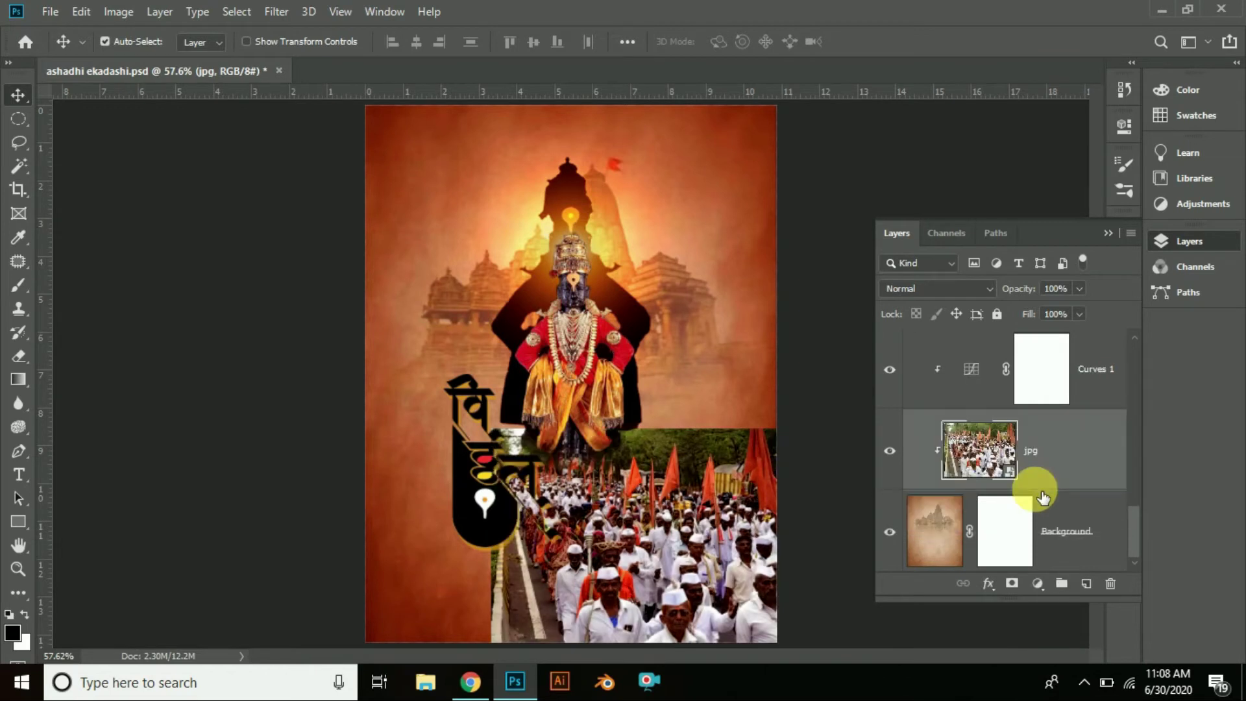
{"action": "left_click_drag", "start_coordinate": [1065, 444], "coordinate": [1035, 423]}
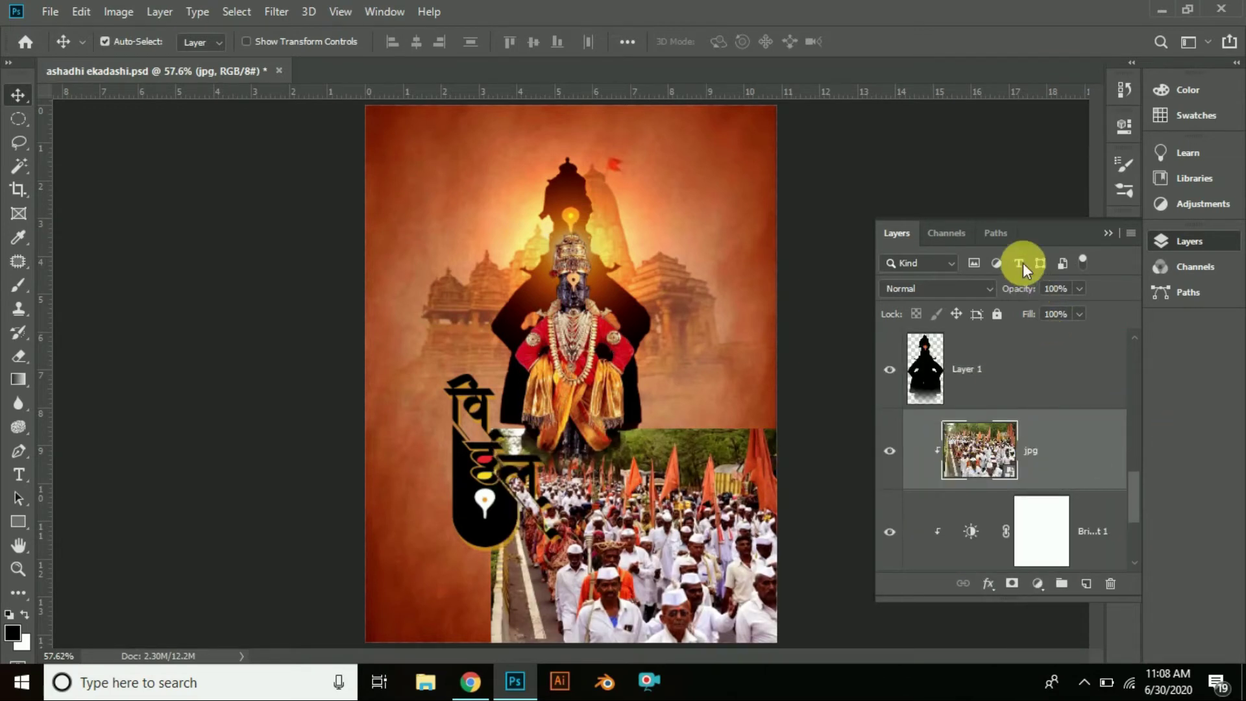
{"action": "left_click", "coordinate": [1111, 229]}
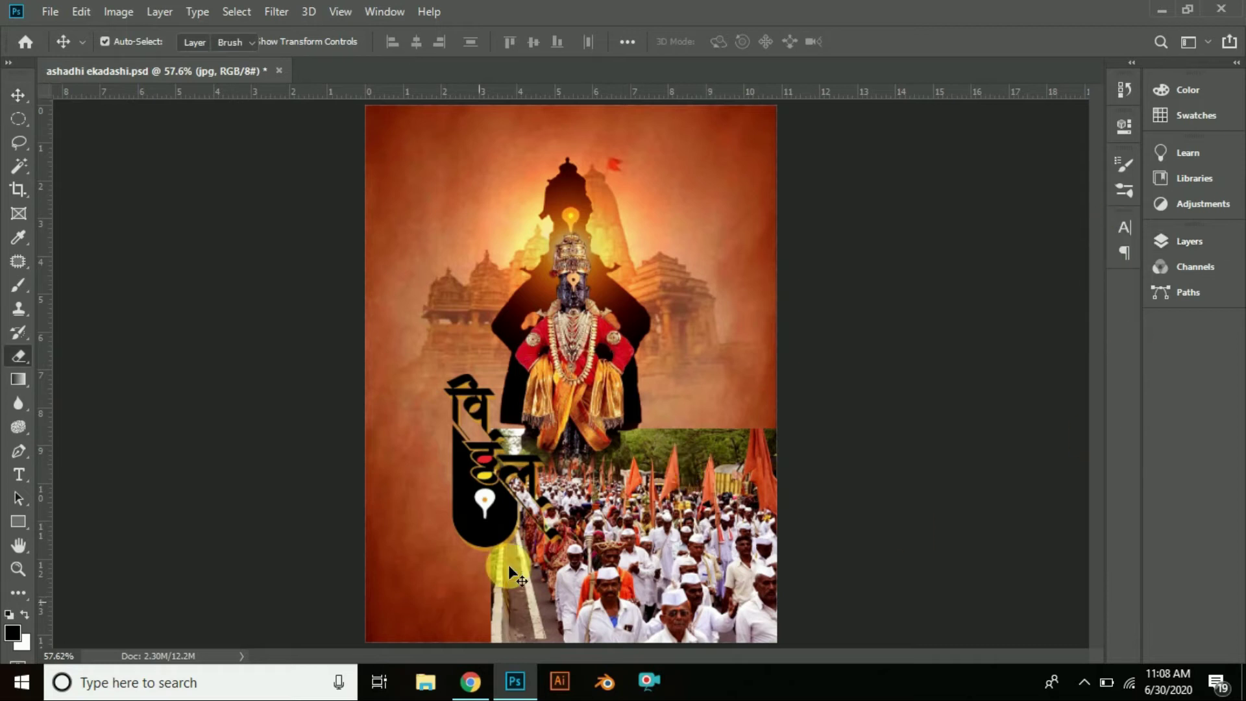
Step: Erase the crowd photo's upper and left edges with a soft 200 px Eraser so it blends into the background
{"action": "key", "text": "e"}
{"action": "left_click", "coordinate": [679, 417]}
{"action": "left_click", "coordinate": [624, 279]}
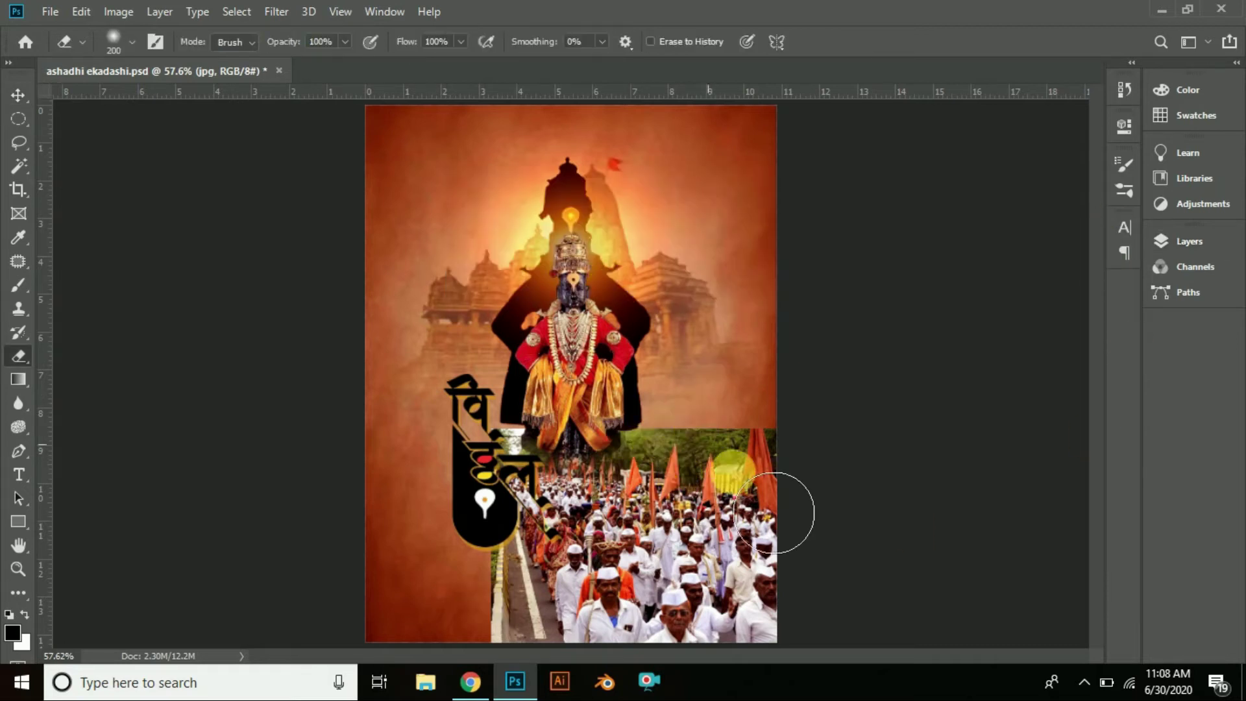
{"action": "mouse_move", "coordinate": [755, 434]}
{"action": "left_mouse_down"}
{"action": "mouse_move", "coordinate": [616, 442]}
{"action": "mouse_move", "coordinate": [496, 499]}
{"action": "mouse_move", "coordinate": [478, 571]}
{"action": "mouse_move", "coordinate": [485, 656]}
{"action": "mouse_move", "coordinate": [473, 612]}
{"action": "mouse_move", "coordinate": [495, 617]}
{"action": "mouse_move", "coordinate": [502, 644]}
{"action": "mouse_move", "coordinate": [500, 628]}
{"action": "left_mouse_up"}
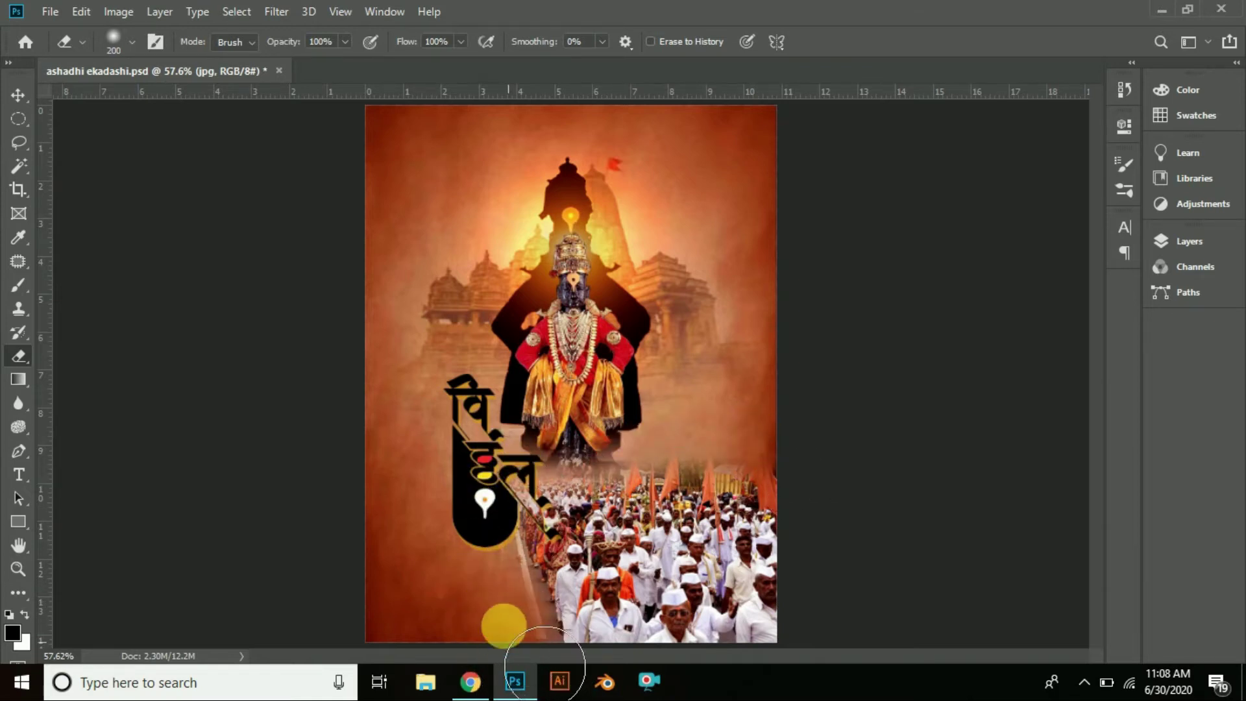
{"action": "left_click", "coordinate": [19, 95]}
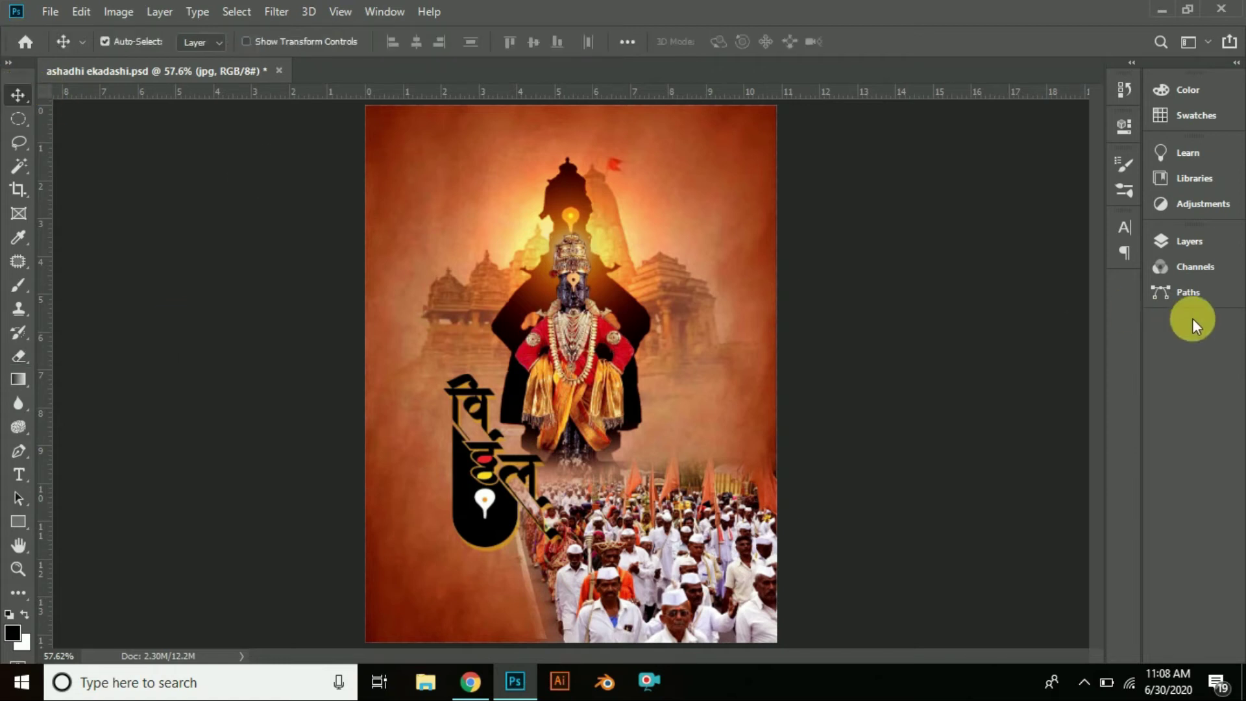
Step: Keep the crowd photo layer in Normal blend mode and lower its opacity to 24%
{"action": "left_click", "coordinate": [1212, 240]}
{"action": "left_click", "coordinate": [966, 289]}
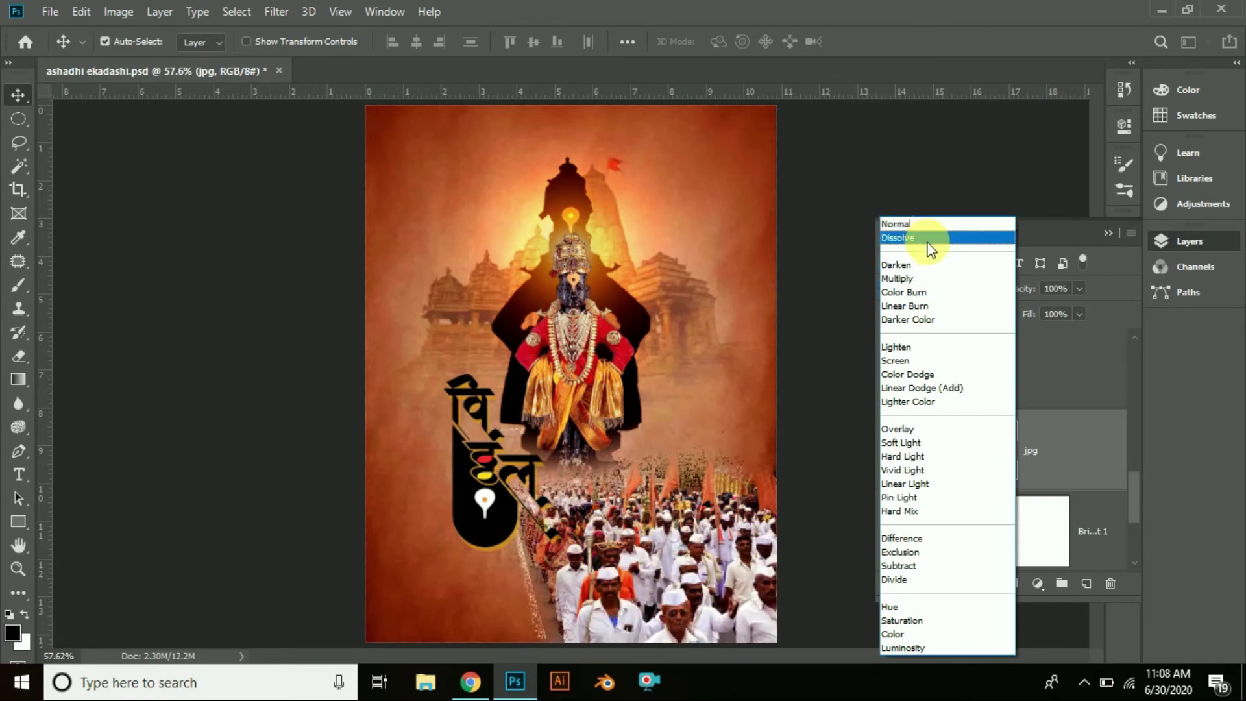
{"action": "left_click", "coordinate": [915, 225]}
{"action": "left_click", "coordinate": [1080, 290]}
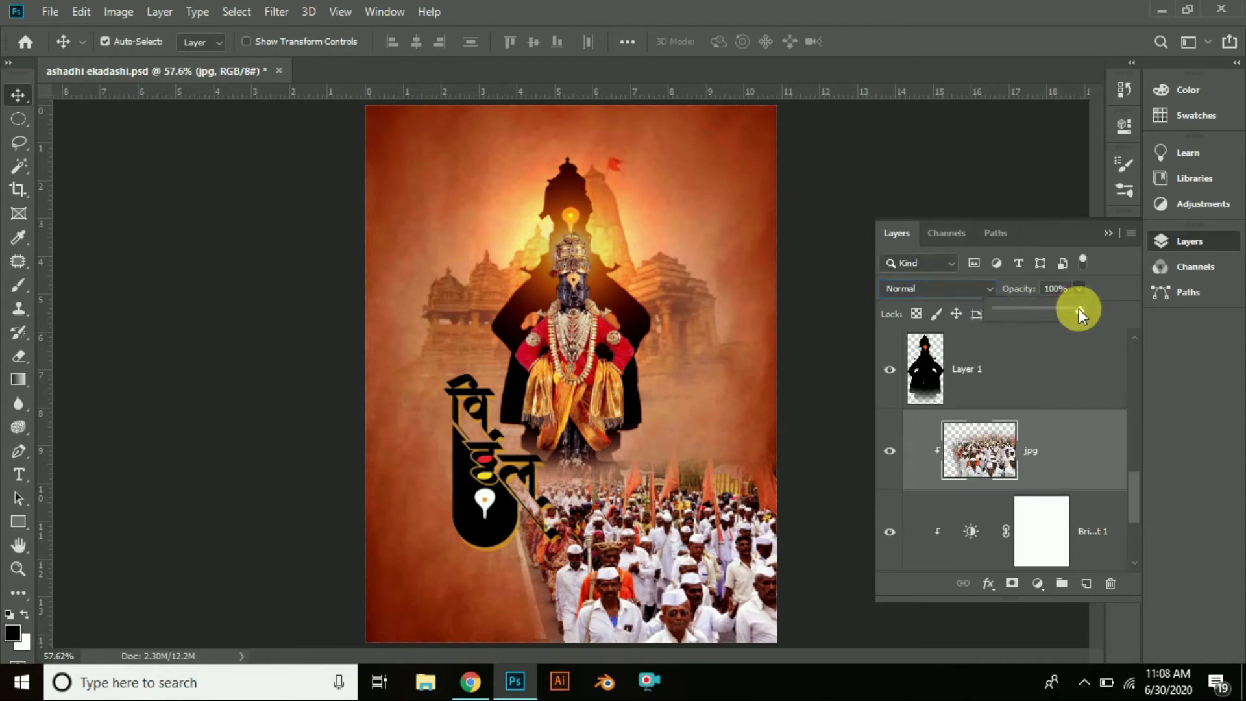
{"action": "left_click_drag", "start_coordinate": [1021, 323], "coordinate": [1014, 323]}
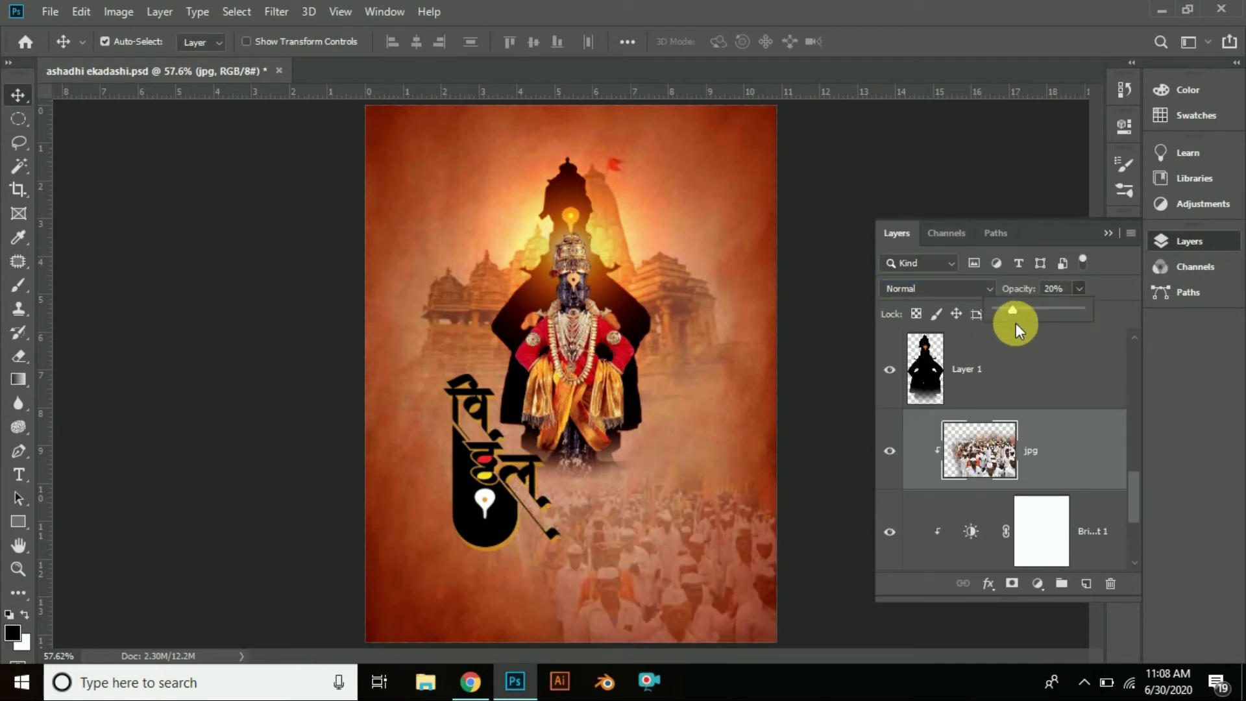
{"action": "left_click", "coordinate": [1119, 234]}
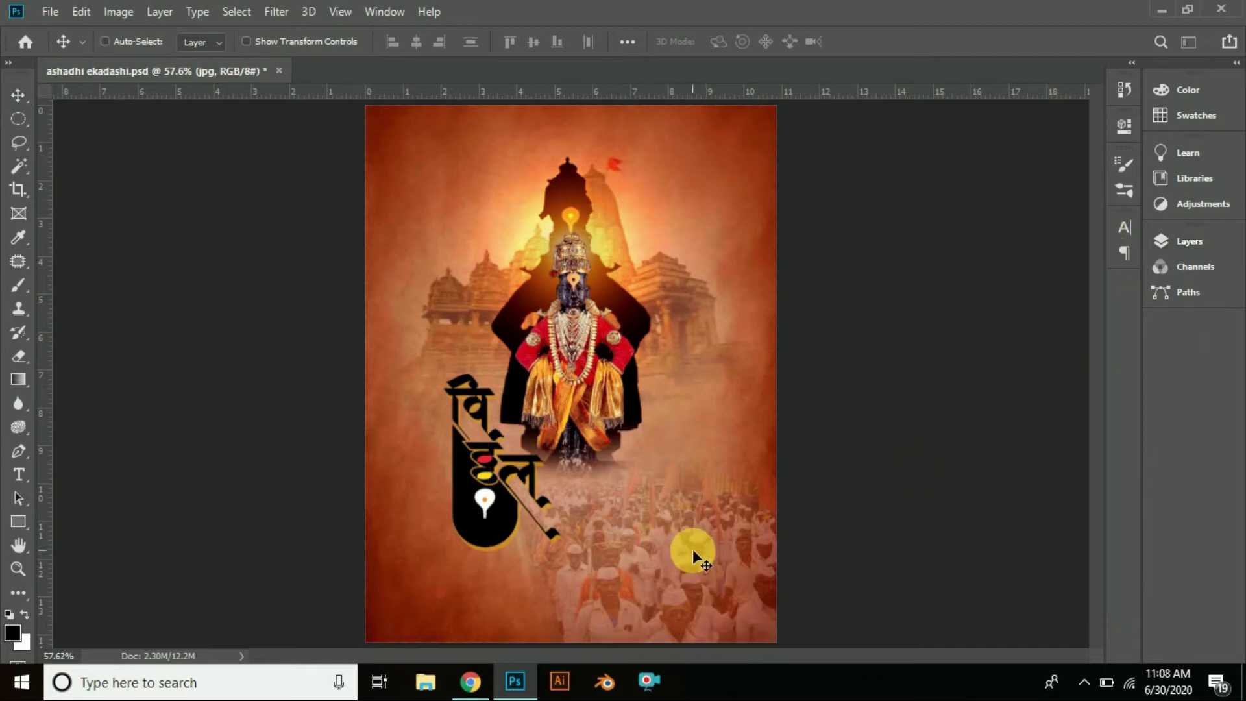
Step: Enlarge the faded crowd photo towards the lower left and reposition it along the poster's bottom edge
{"action": "key", "text": "ctrl+t"}
{"action": "left_click_drag", "start_coordinate": [490, 643], "coordinate": [434, 678]}
{"action": "mouse_move", "coordinate": [679, 571]}
{"action": "left_mouse_down"}
{"action": "mouse_move", "coordinate": [676, 532]}
{"action": "mouse_move", "coordinate": [683, 584]}
{"action": "left_mouse_up"}
{"action": "left_click", "coordinate": [873, 44]}
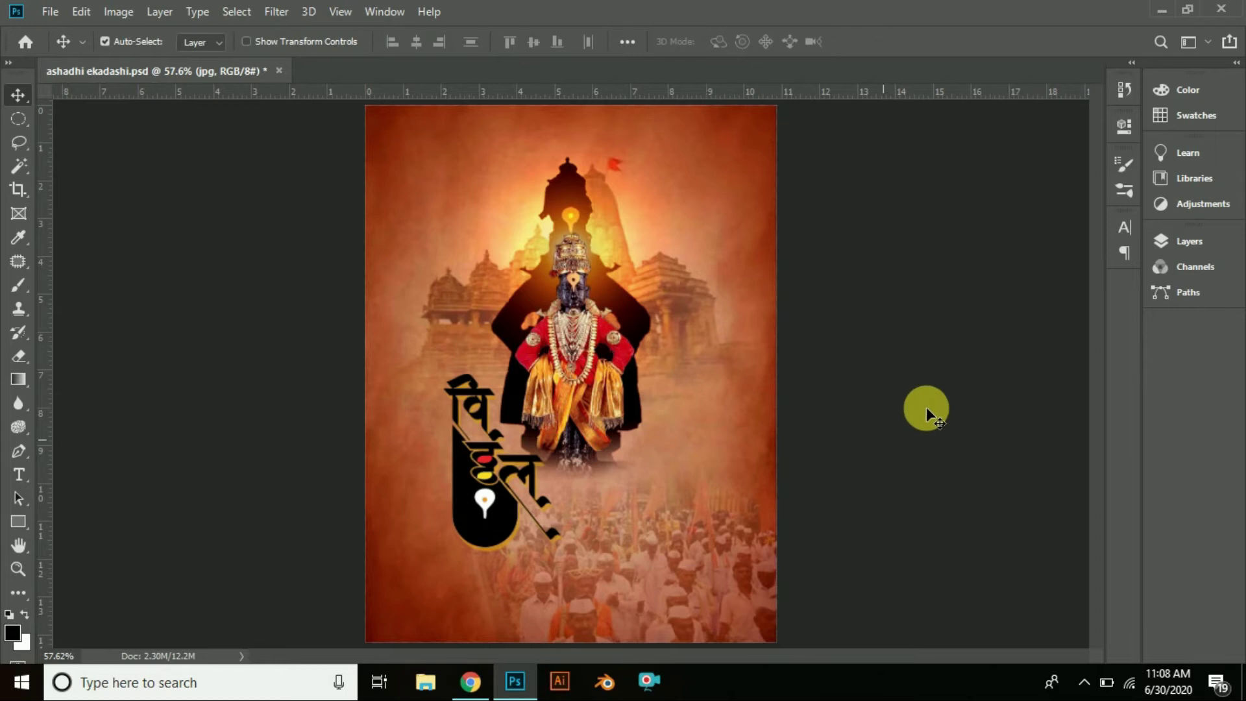
Step: Try to release the Curves and Brightness/Contrast adjustments and the crowd photo from their clipping to the temple background
{"action": "left_click", "coordinate": [1166, 242]}
{"action": "scroll", "coordinate": [1015, 450], "scroll_direction": "down", "scroll_amount": 2}
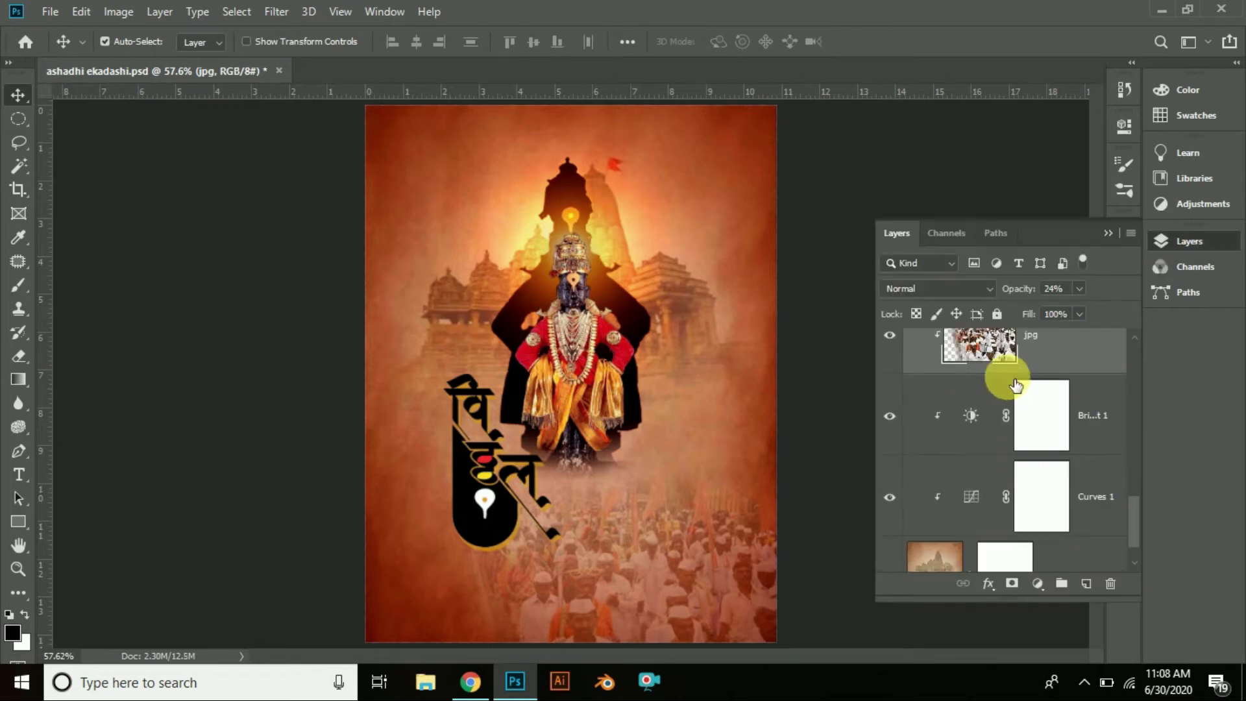
{"action": "left_click", "coordinate": [989, 547], "text": "alt"}
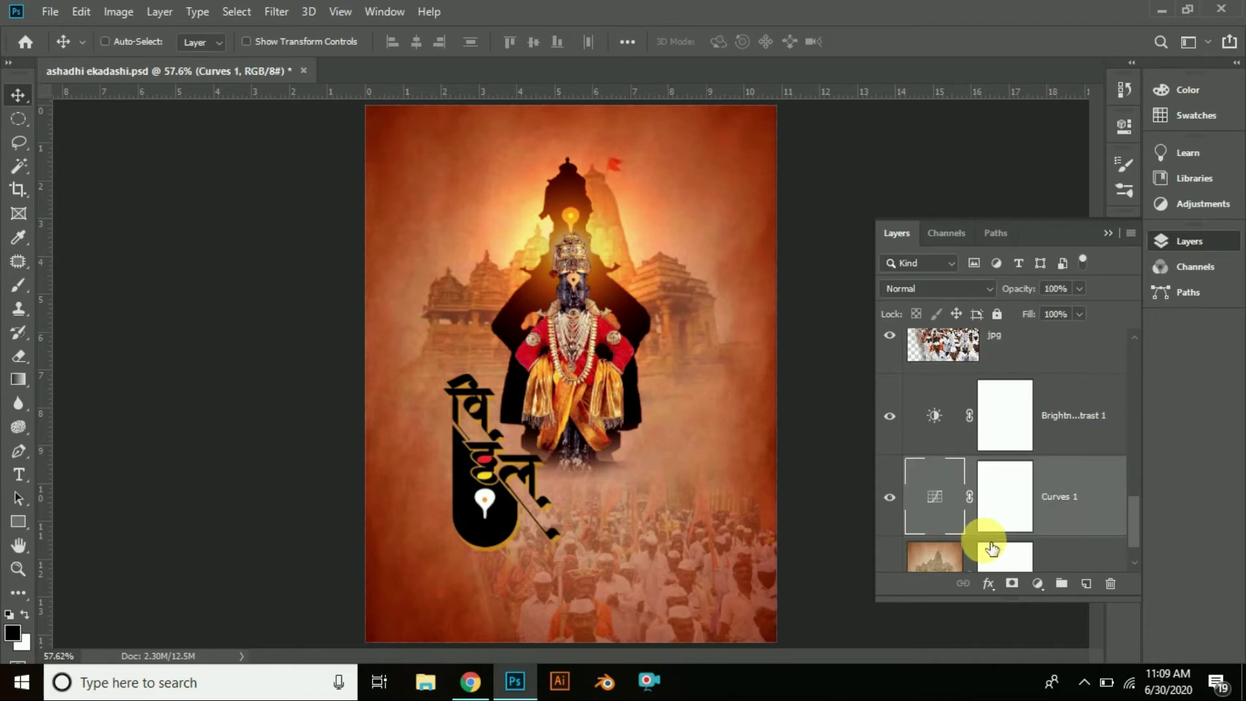
{"action": "key", "text": "ctrl+z"}
Step: Select the temple background layer at the base of the layer stack
{"action": "left_click", "coordinate": [980, 341]}
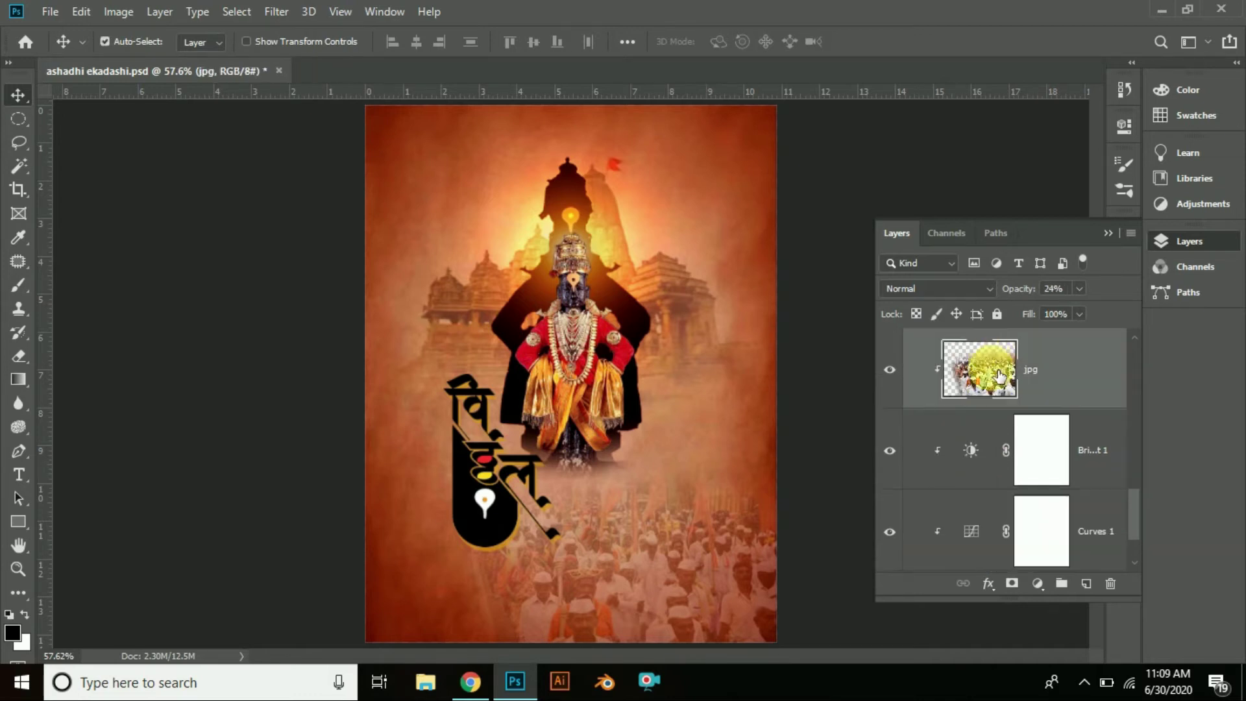
{"action": "scroll", "coordinate": [987, 425], "scroll_direction": "down", "scroll_amount": 1}
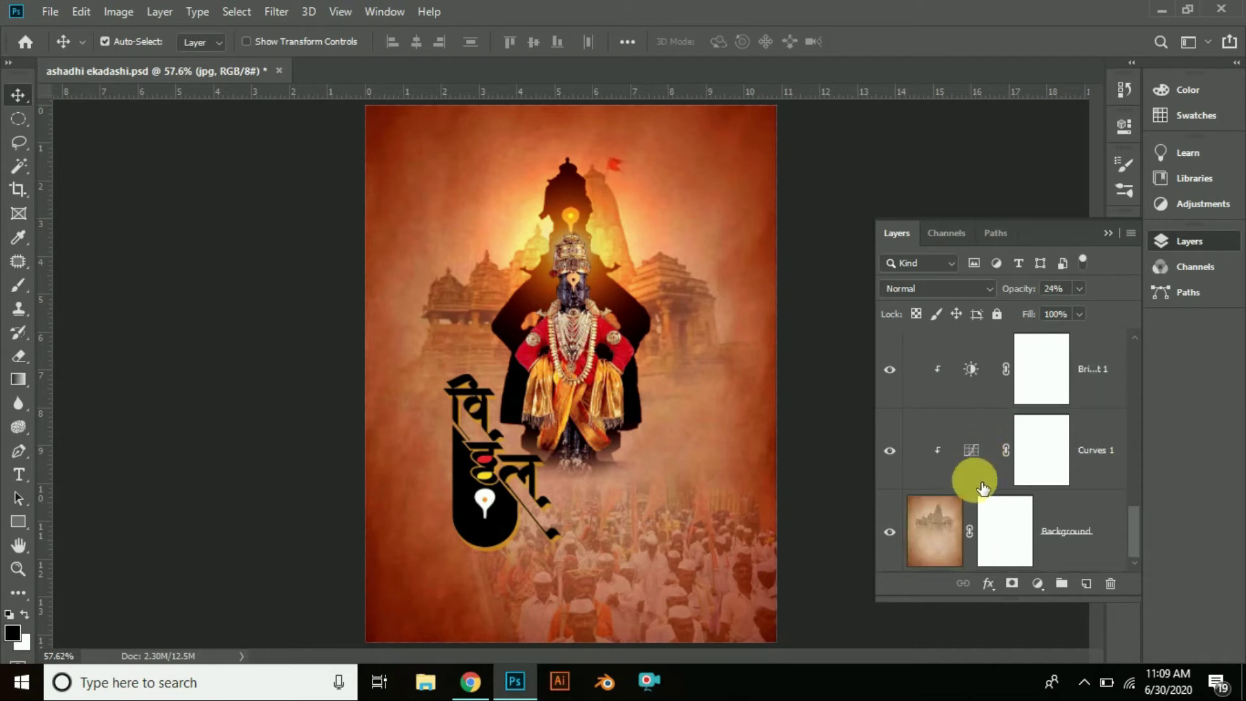
{"action": "left_click", "coordinate": [952, 526]}
{"action": "scroll", "coordinate": [987, 473], "scroll_direction": "up", "scroll_amount": 1}
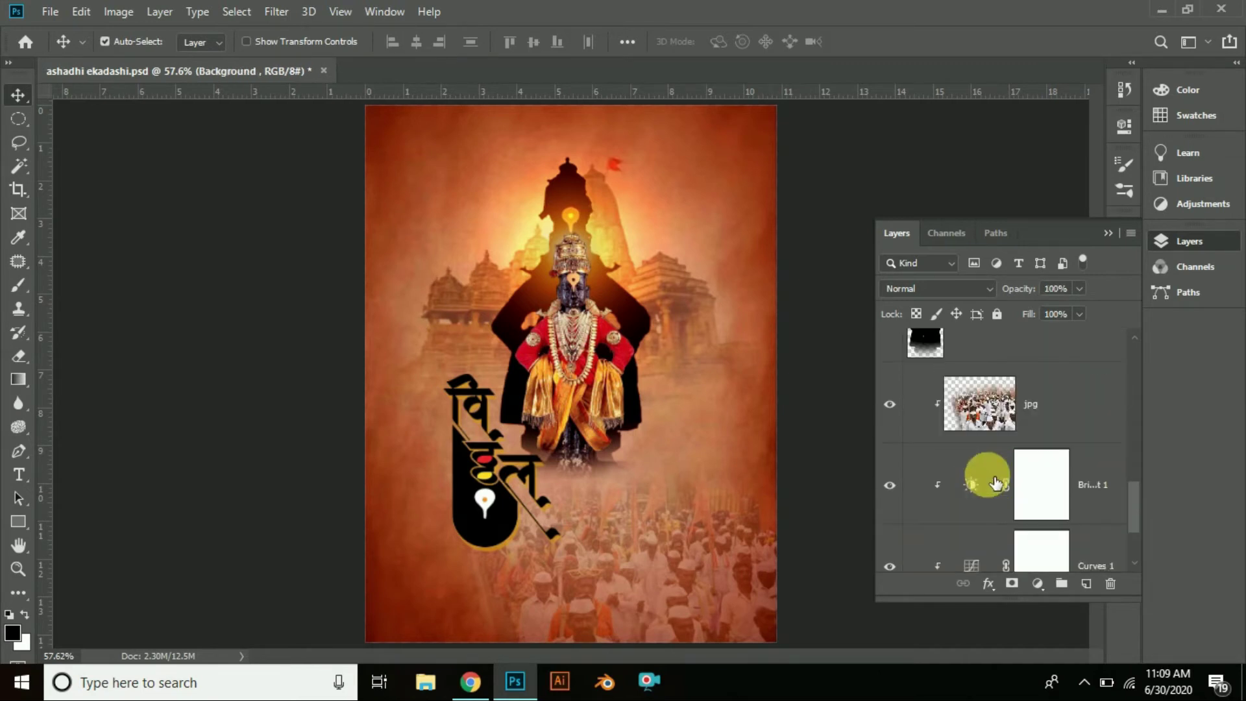
{"action": "left_click", "coordinate": [1108, 233]}
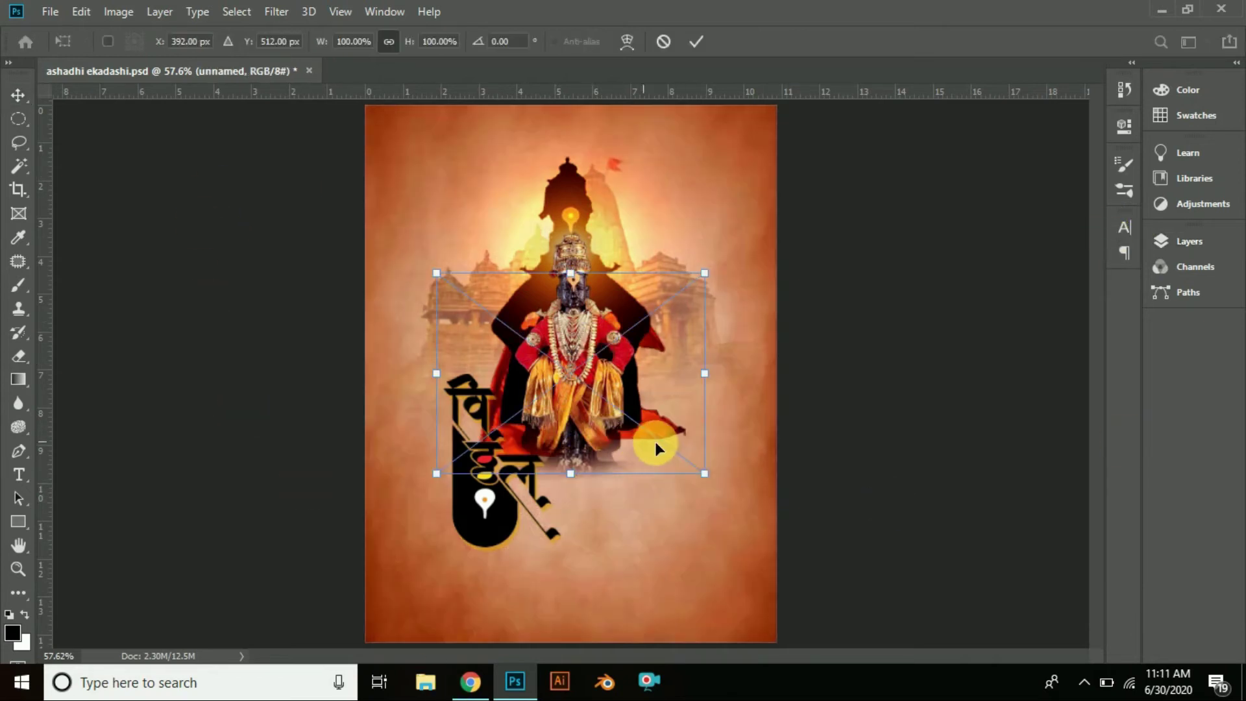
Step: Scale the placed orange flag image to 94.15% and position it at the poster's upper right beside the deity silhouette's head
{"action": "left_click_drag", "start_coordinate": [659, 422], "coordinate": [640, 329]}
{"action": "left_click_drag", "start_coordinate": [684, 396], "coordinate": [659, 403]}
{"action": "left_click_drag", "start_coordinate": [482, 298], "coordinate": [571, 206]}
{"action": "left_click", "coordinate": [695, 43]}
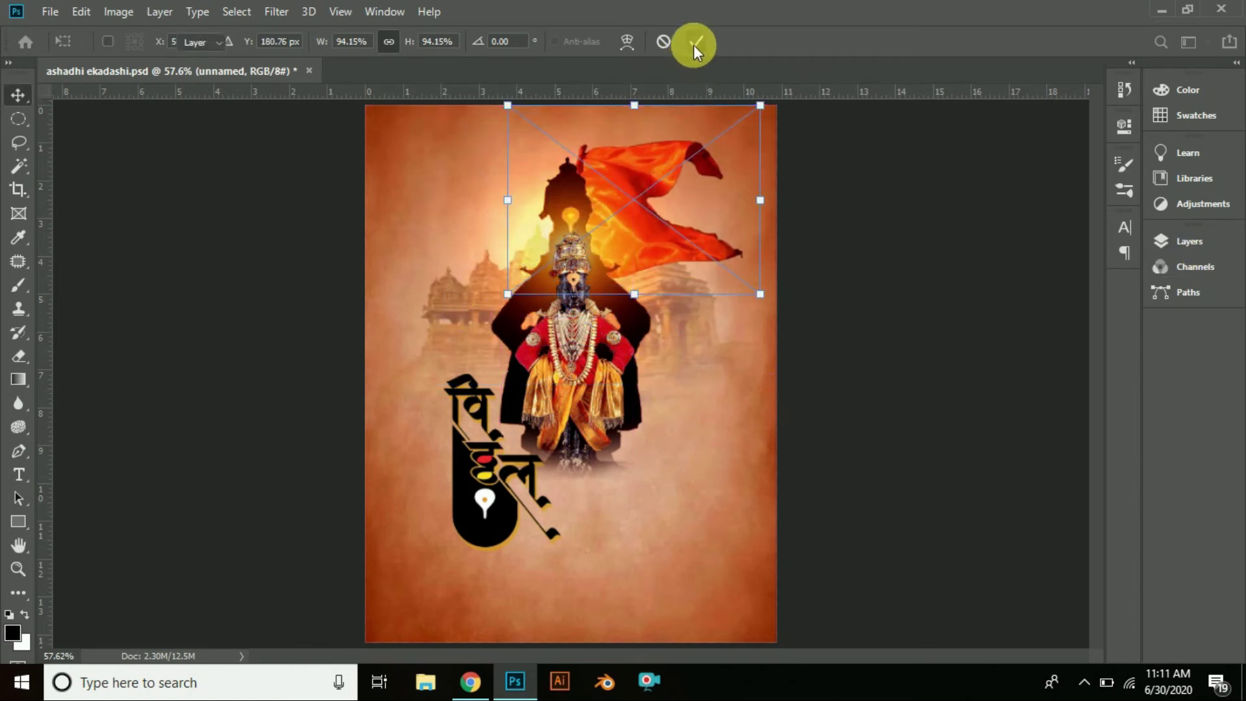
Step: Move the flag layer in the layer stack to directly beneath the black silhouette and above the crowd photo
{"action": "left_click", "coordinate": [1178, 250]}
{"action": "scroll", "coordinate": [992, 454], "scroll_direction": "down", "scroll_amount": 3}
{"action": "scroll", "coordinate": [987, 453], "scroll_direction": "up", "scroll_amount": 3}
{"action": "scroll", "coordinate": [960, 453], "scroll_direction": "down", "scroll_amount": 2}
{"action": "scroll", "coordinate": [926, 389], "scroll_direction": "up", "scroll_amount": 3}
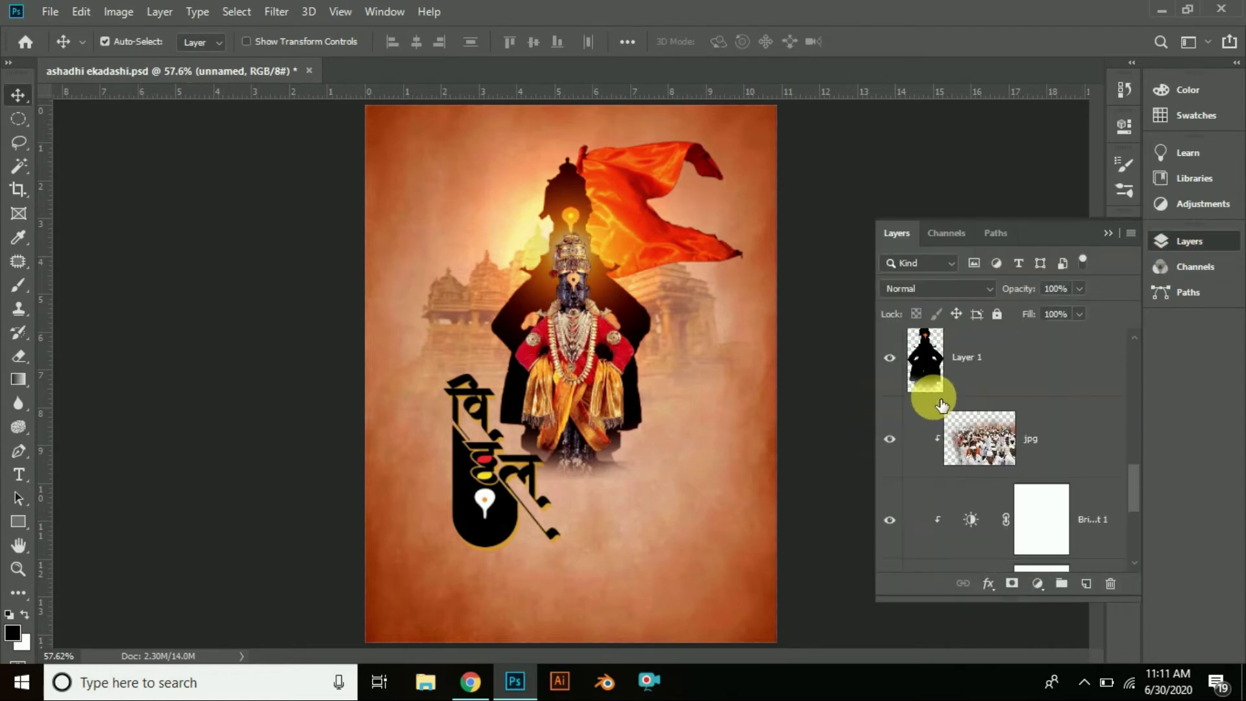
{"action": "scroll", "coordinate": [934, 397], "scroll_direction": "down", "scroll_amount": 5}
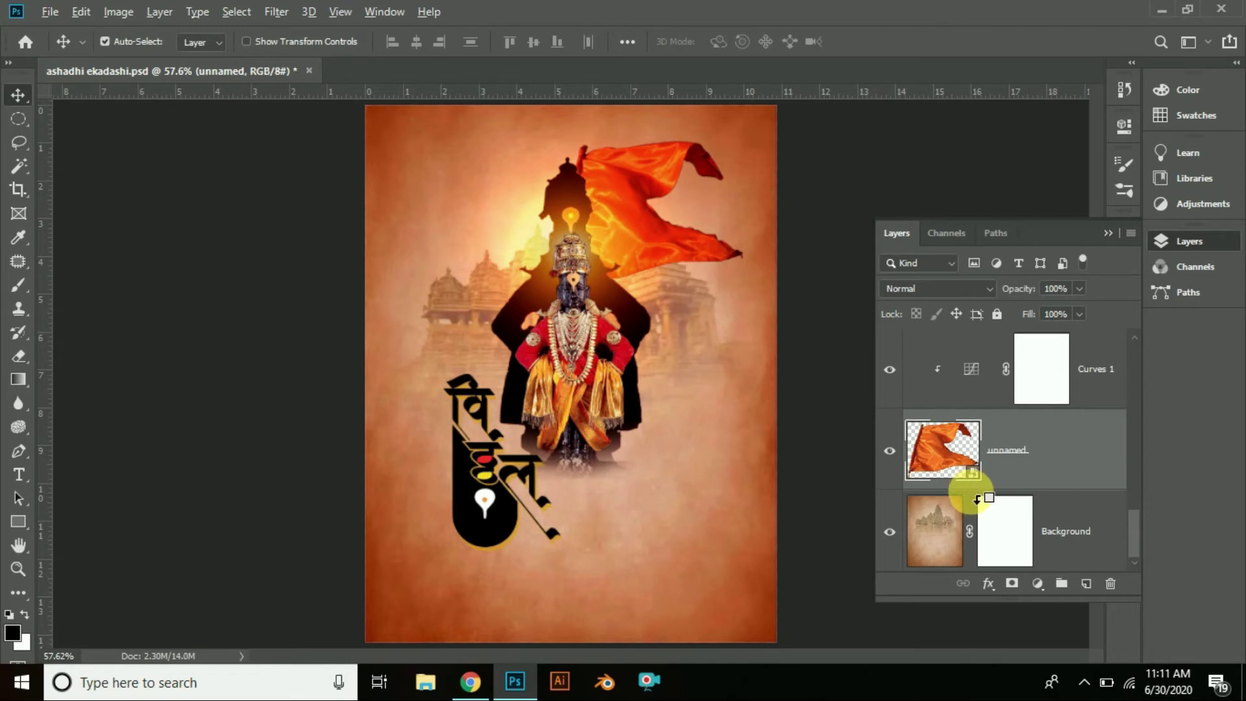
{"action": "left_click_drag", "start_coordinate": [966, 485], "coordinate": [1052, 330]}
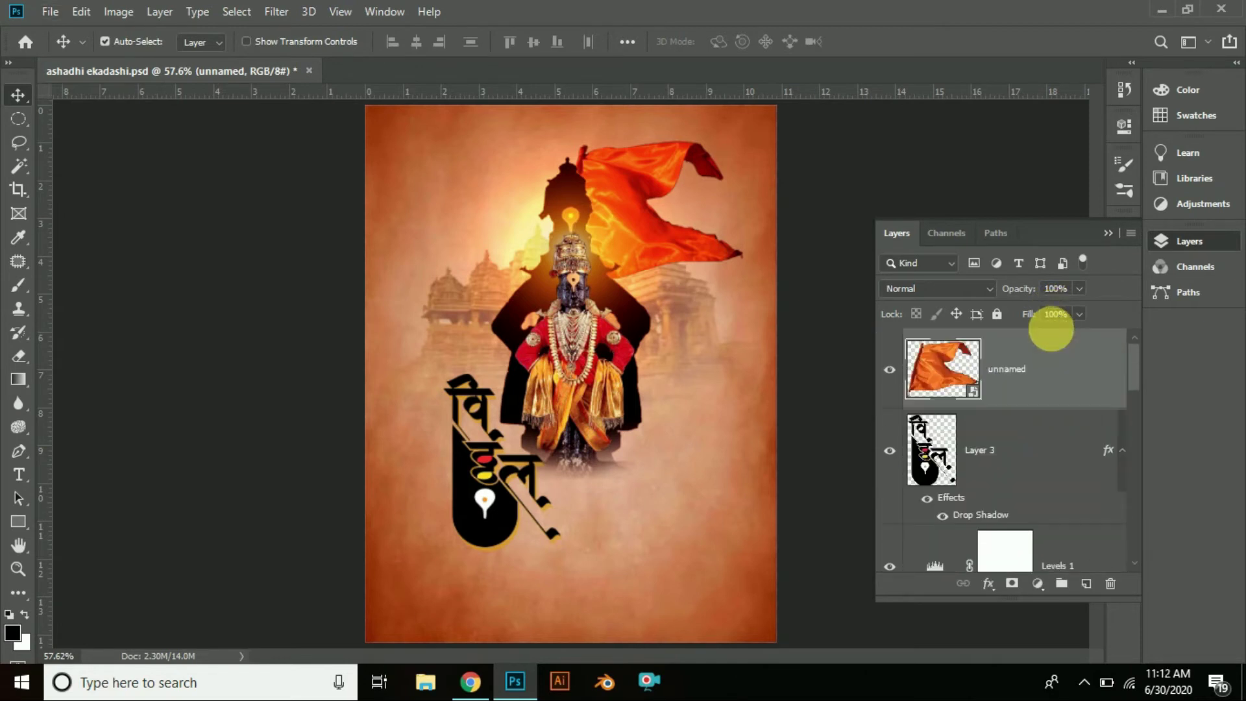
{"action": "left_click_drag", "start_coordinate": [1060, 367], "coordinate": [1060, 516]}
{"action": "left_click_drag", "start_coordinate": [1024, 457], "coordinate": [1055, 501]}
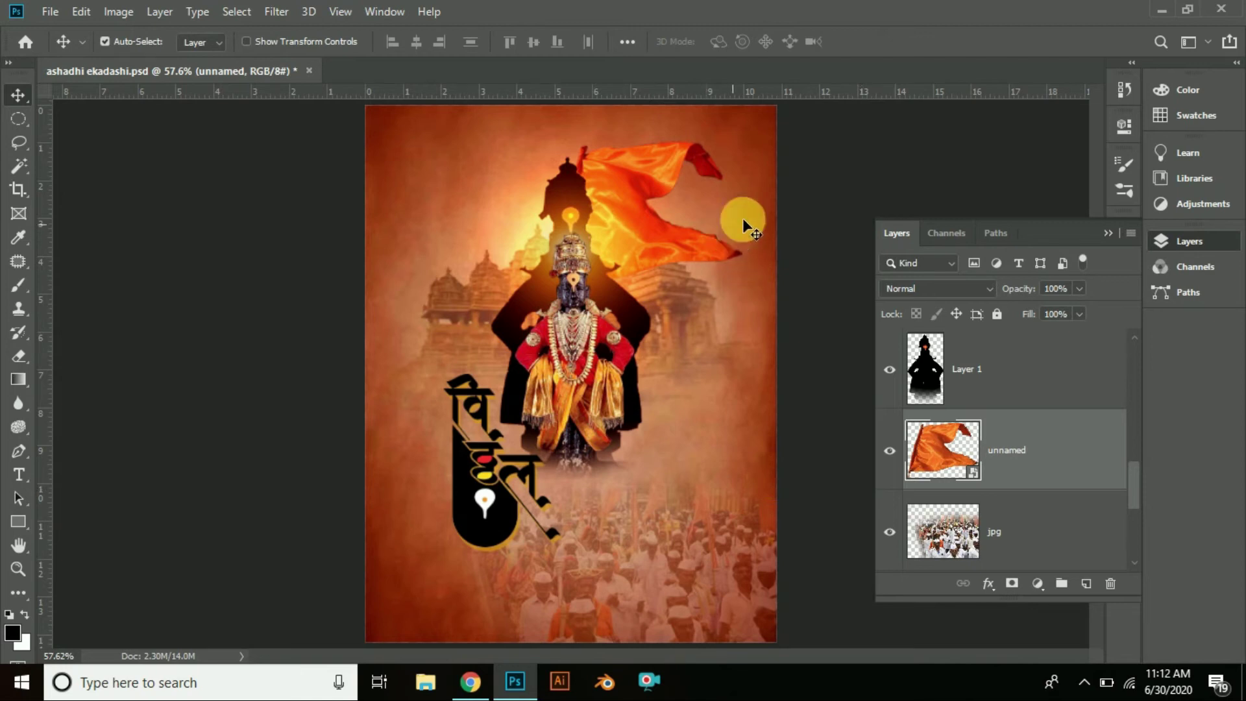
{"action": "left_click_drag", "start_coordinate": [616, 171], "coordinate": [605, 193]}
{"action": "key", "text": "ctrl+z"}
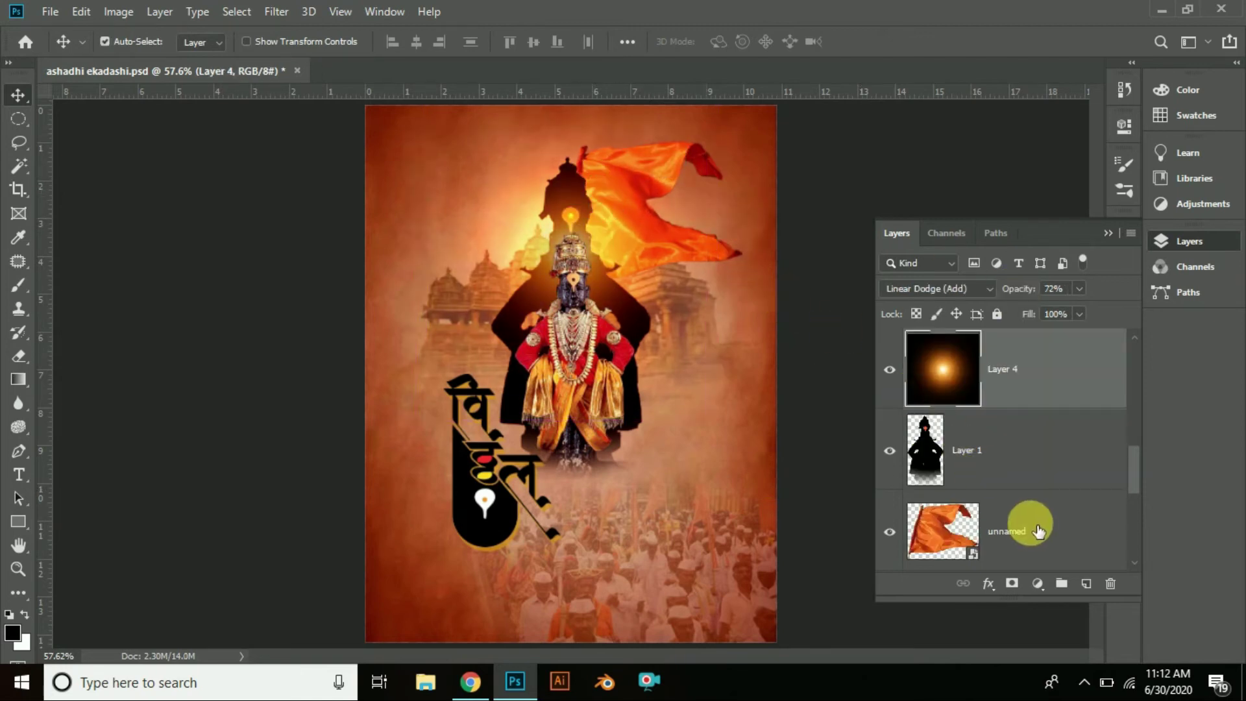
{"action": "left_click", "coordinate": [1038, 531]}
{"action": "left_click_drag", "start_coordinate": [695, 153], "coordinate": [688, 158]}
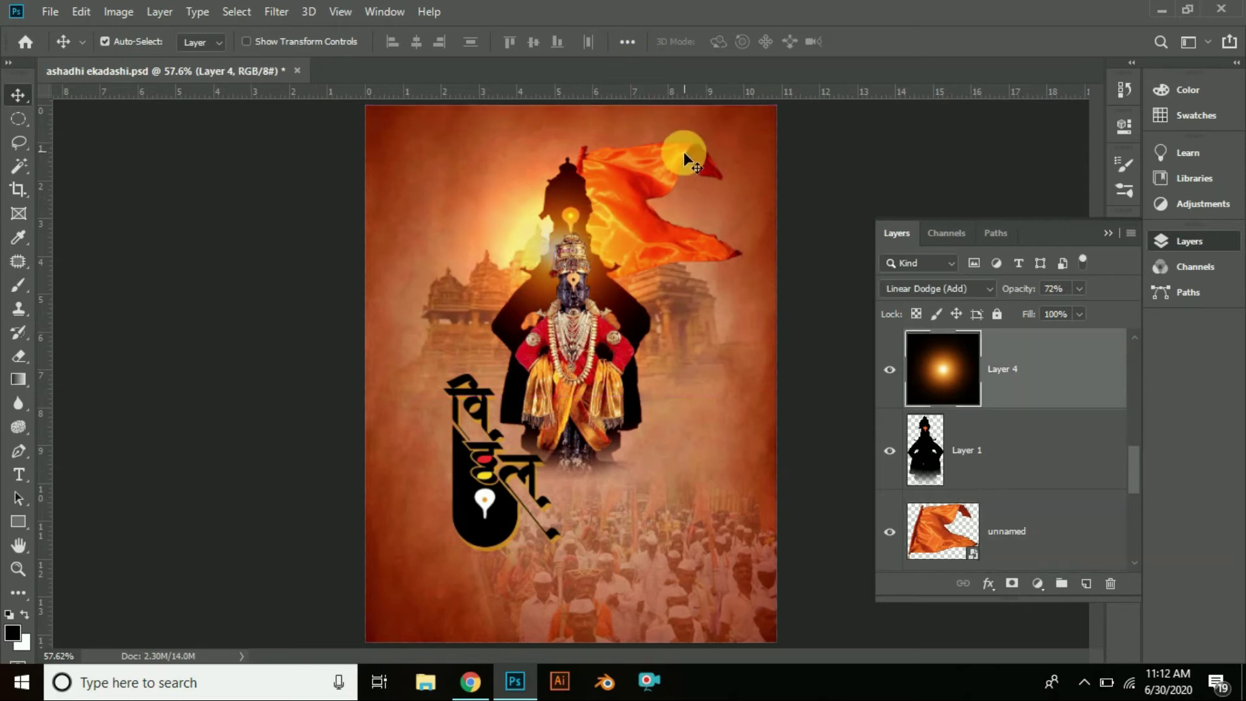
{"action": "key", "text": "ctrl+z"}
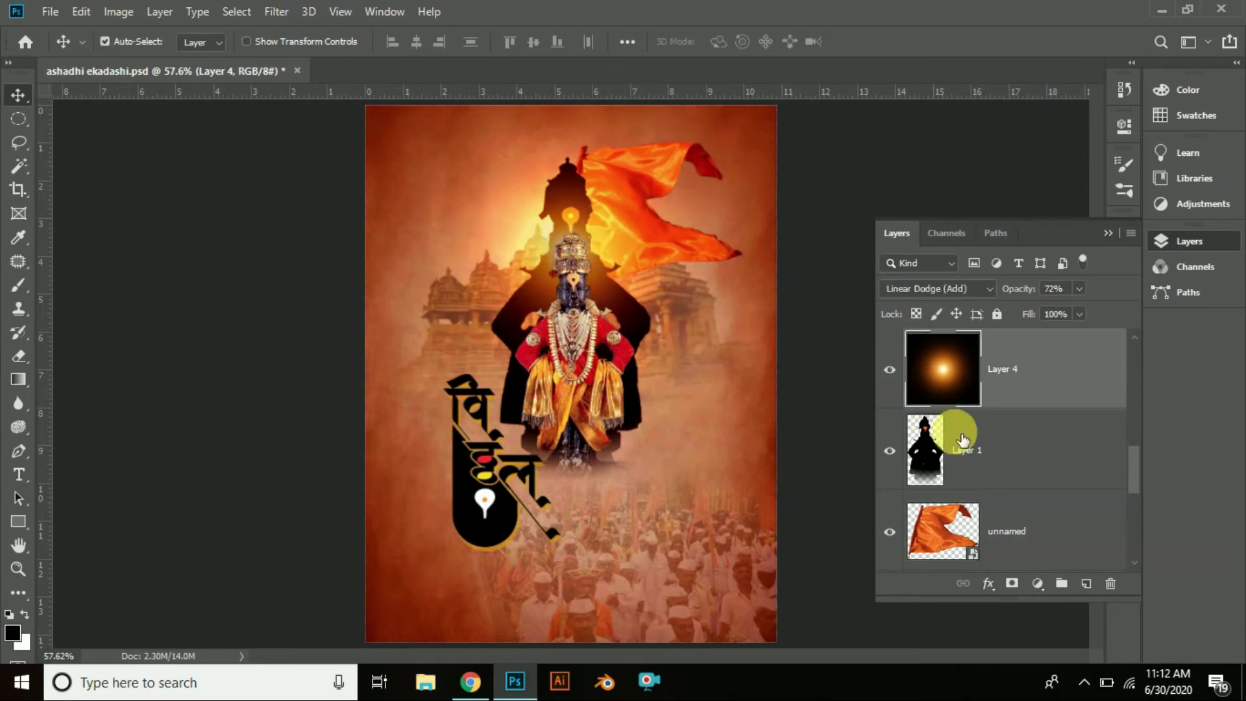
{"action": "right_click", "coordinate": [914, 396]}
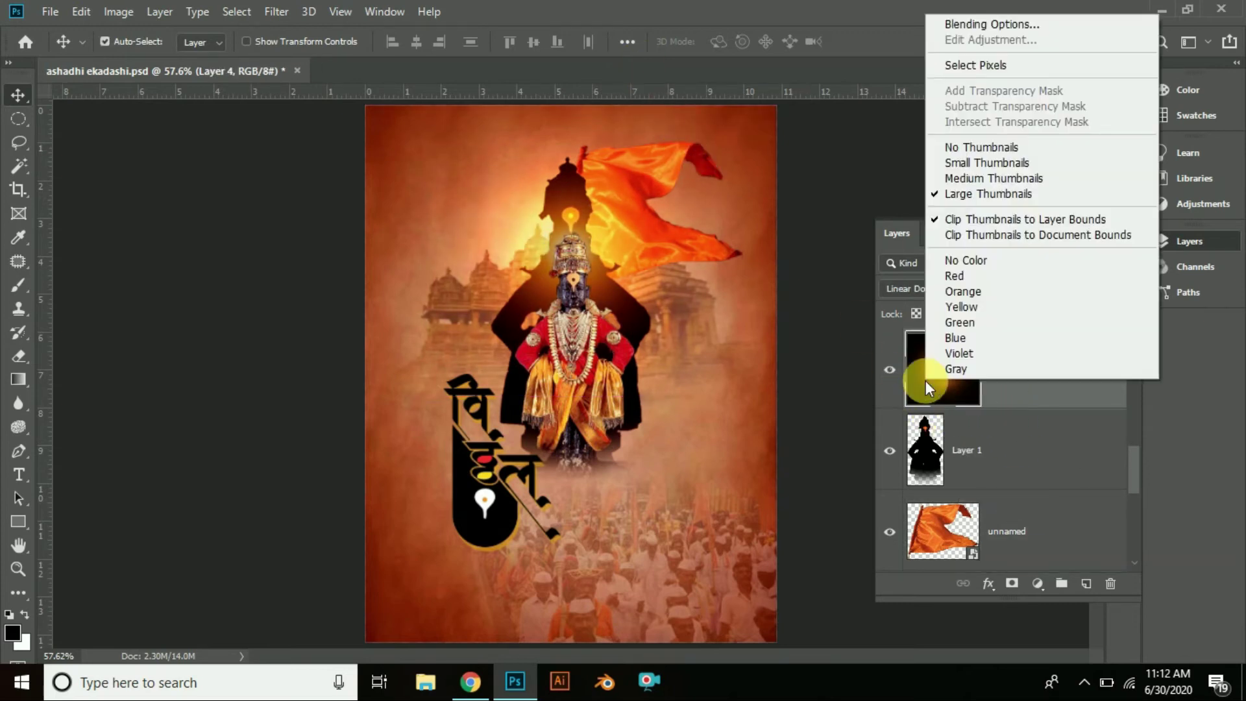
{"action": "left_click", "coordinate": [1031, 287]}
{"action": "right_click", "coordinate": [1064, 379]}
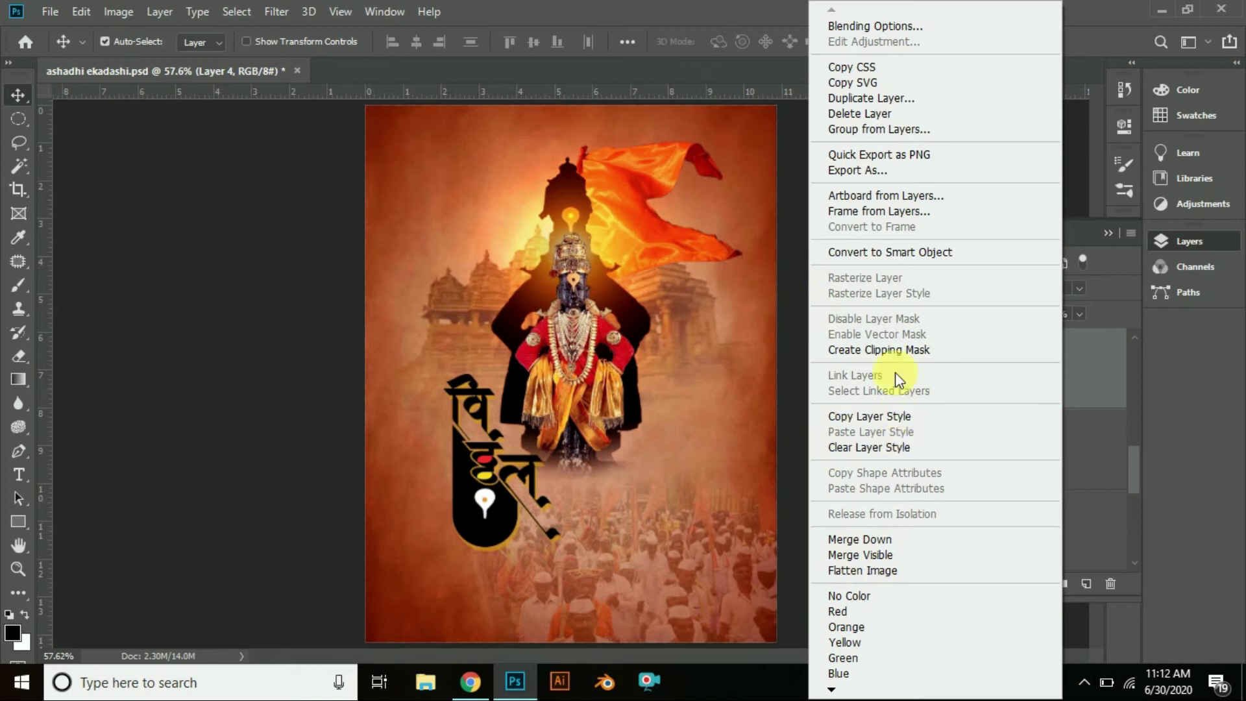
{"action": "left_click", "coordinate": [1216, 398]}
{"action": "left_click", "coordinate": [1065, 438]}
{"action": "left_click", "coordinate": [1061, 522]}
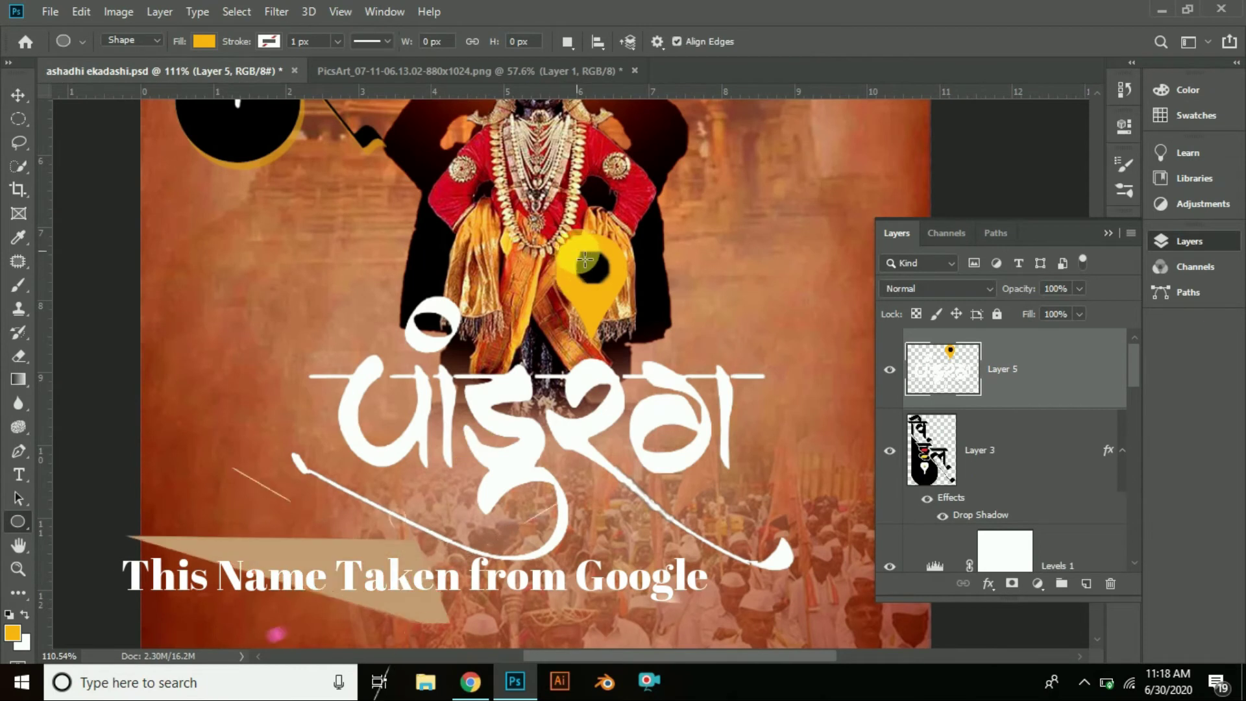
Step: Draw a 33 px circle inside the yellow tilak marker above the Pandurang lettering and fill it with black
{"action": "left_click_drag", "start_coordinate": [583, 257], "coordinate": [617, 291]}
{"action": "left_click", "coordinate": [864, 262]}
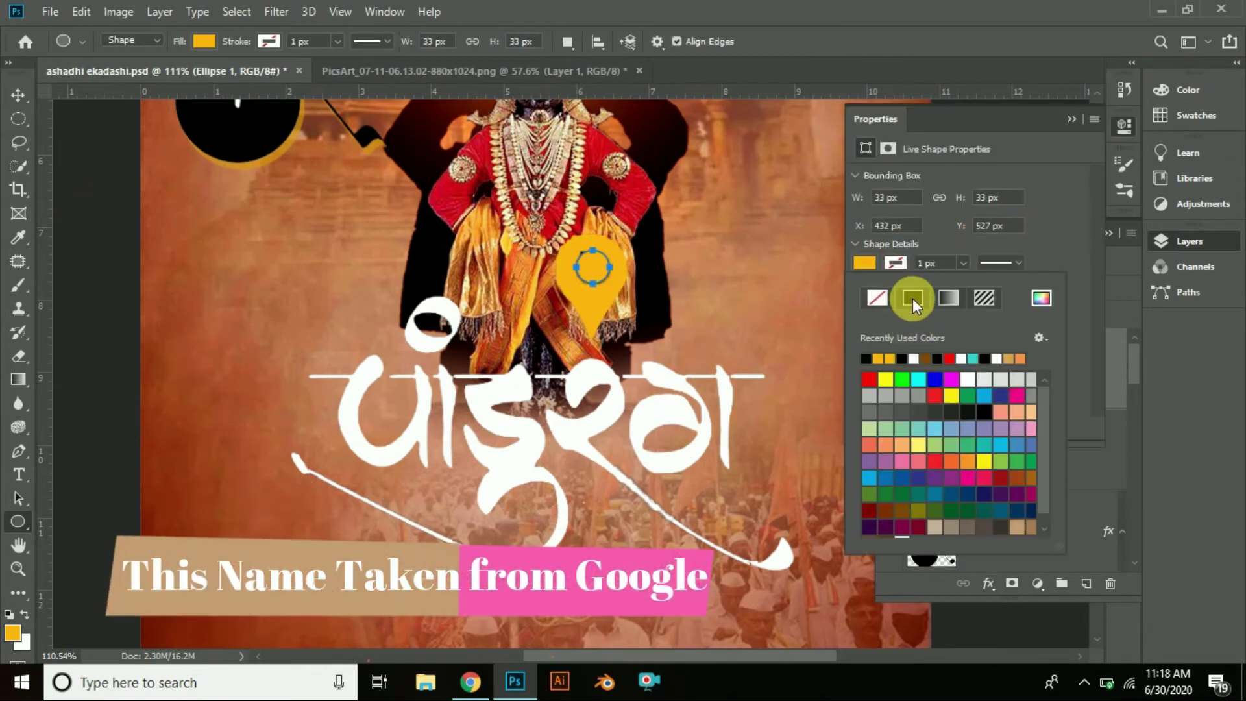
{"action": "left_click", "coordinate": [866, 359]}
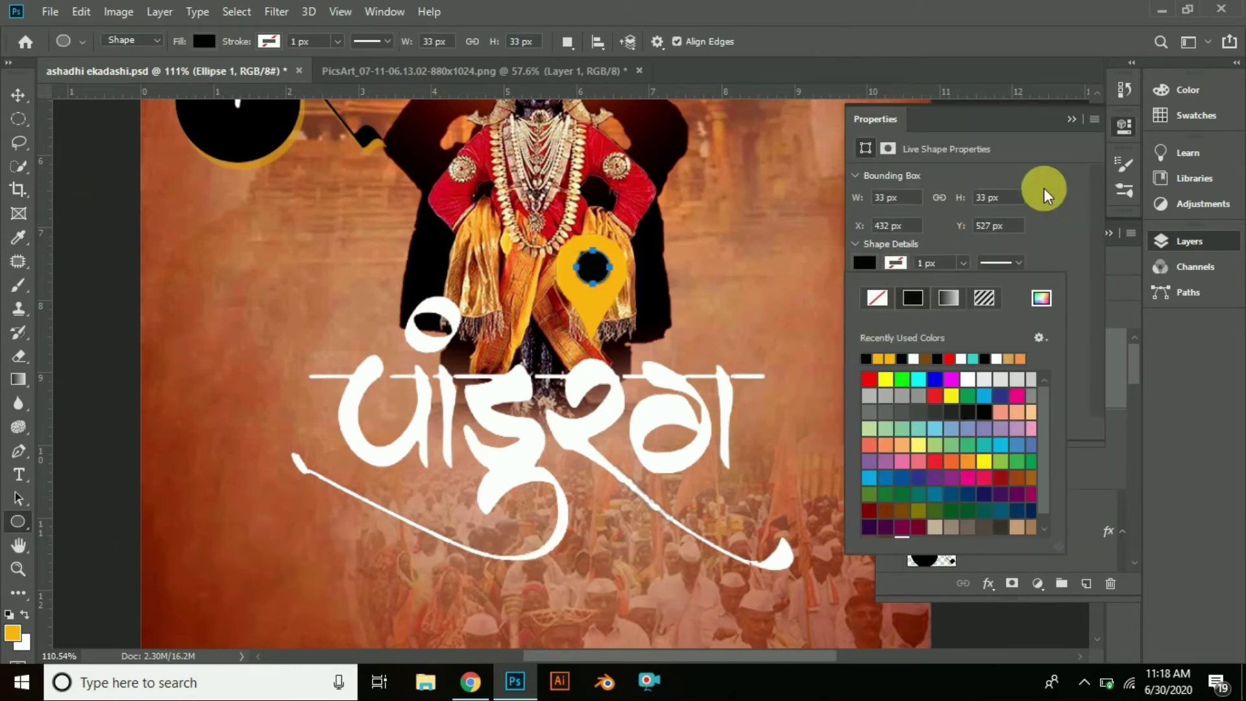
{"action": "left_click", "coordinate": [18, 95]}
{"action": "key", "text": "z"}
{"action": "key", "text": "ctrl+0"}
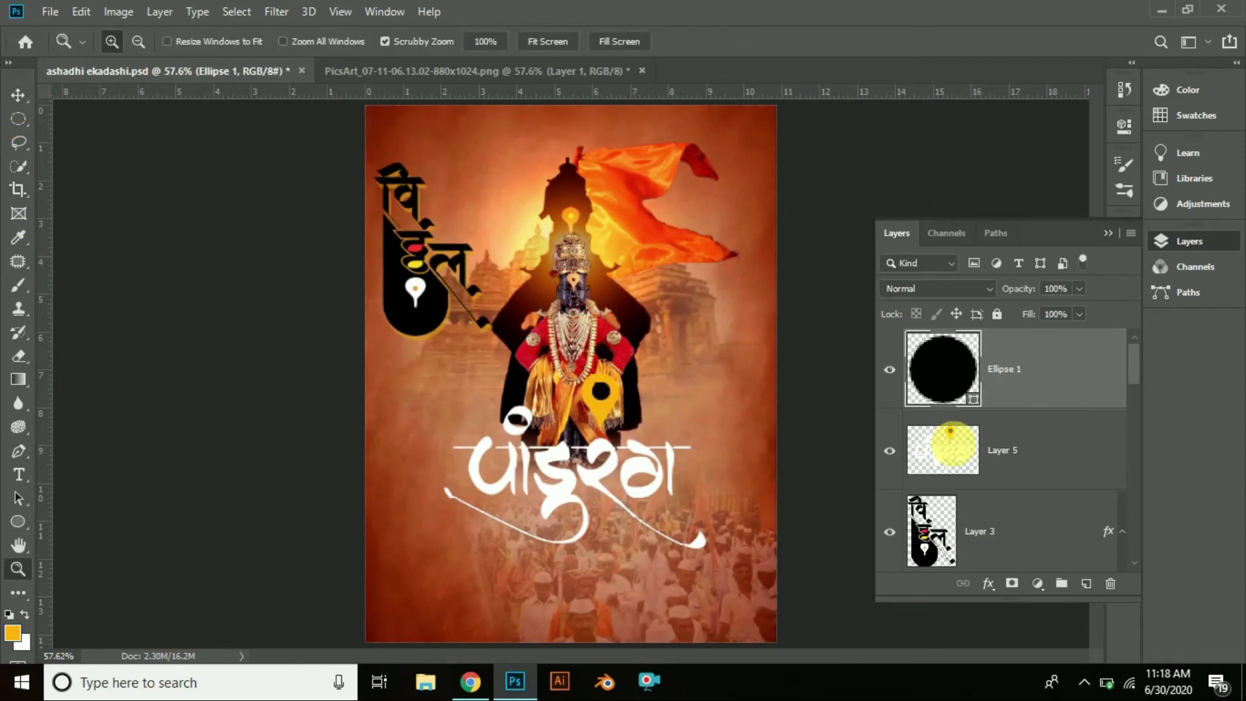
Step: Merge the black circle with the Pandurang lettering layer
{"action": "left_click", "coordinate": [954, 448], "text": "ctrl"}
{"action": "right_click", "coordinate": [1065, 479]}
{"action": "left_click", "coordinate": [912, 531]}
{"action": "left_click", "coordinate": [20, 92]}
{"action": "mouse_move", "coordinate": [562, 484]}
{"action": "left_mouse_down"}
{"action": "mouse_move", "coordinate": [558, 511]}
{"action": "mouse_move", "coordinate": [566, 494]}
{"action": "left_mouse_up"}
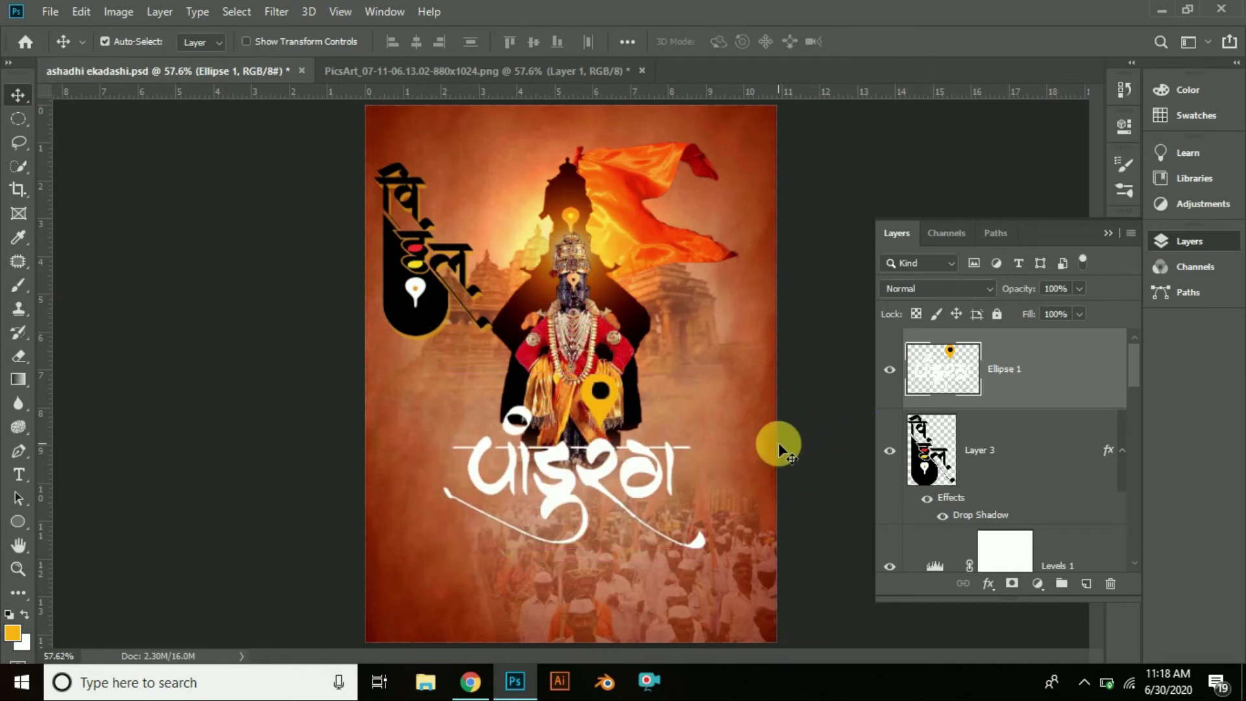
Step: Enable a single drop shadow on the Pandurang lettering layer, leaving its bevel, outer glow and second shadow off
{"action": "double_click", "coordinate": [1072, 358]}
{"action": "left_click", "coordinate": [774, 196]}
{"action": "left_click", "coordinate": [776, 481]}
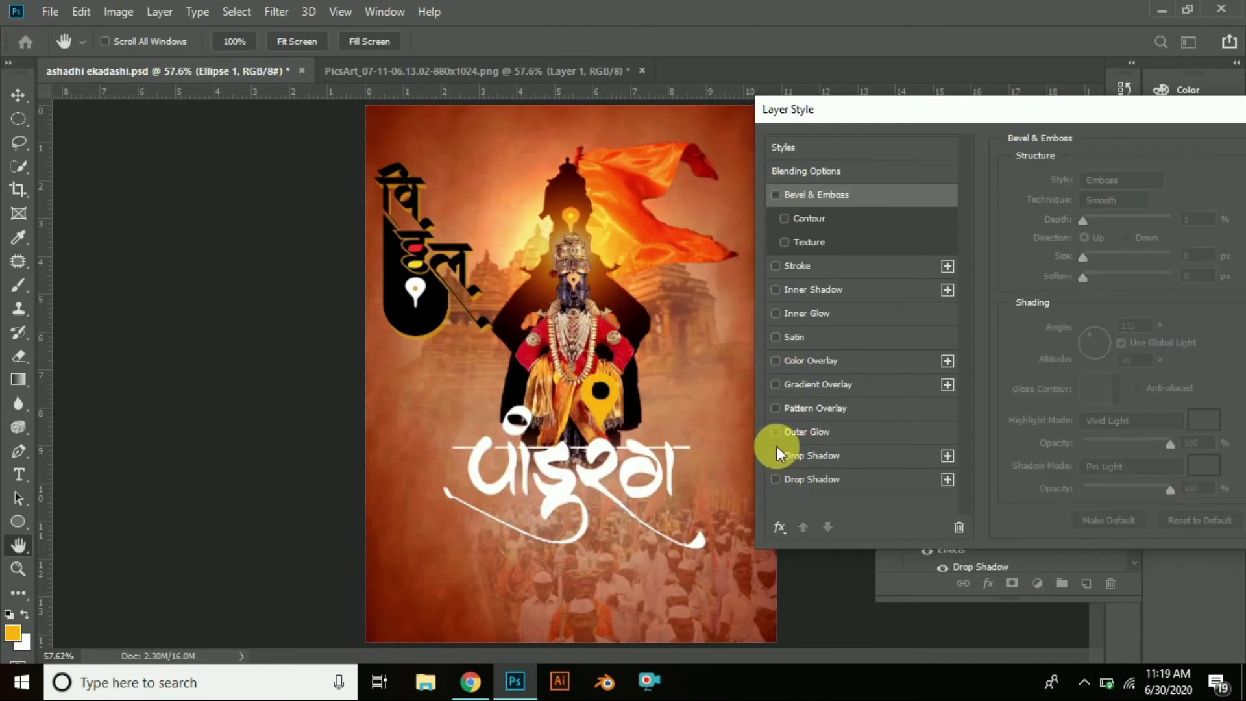
{"action": "left_click", "coordinate": [777, 454]}
{"action": "left_click", "coordinate": [777, 454]}
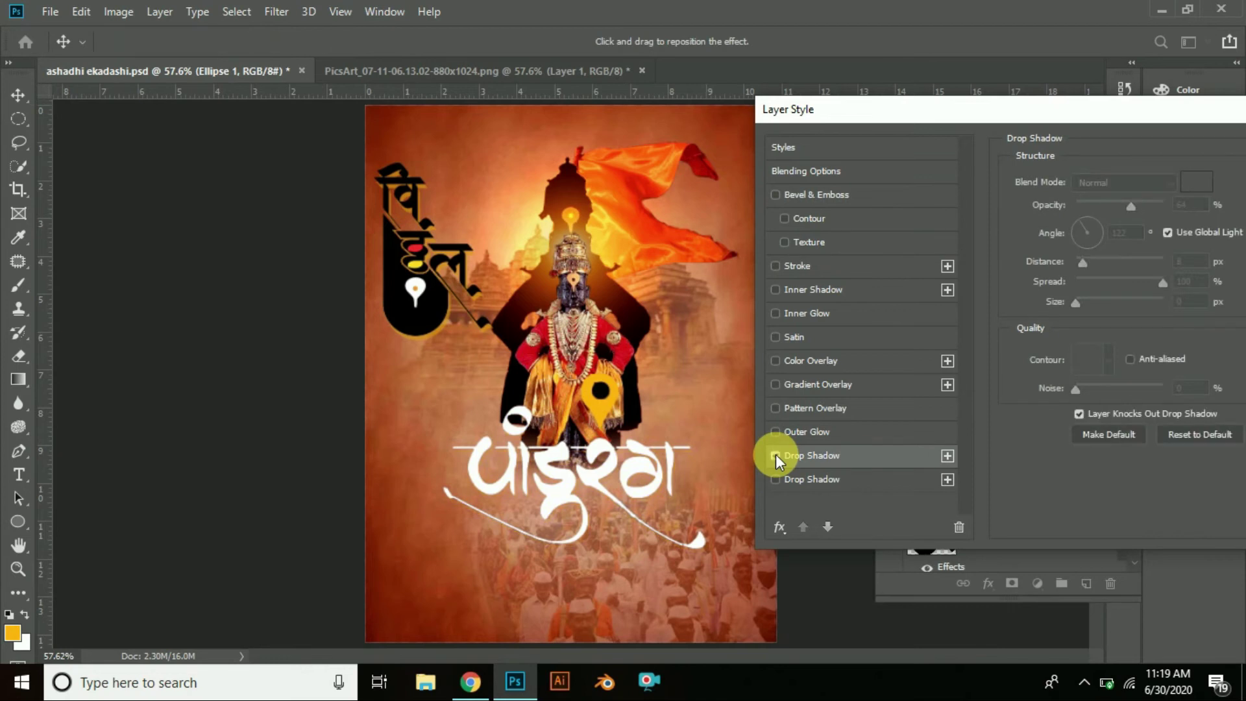
{"action": "left_click", "coordinate": [776, 455]}
{"action": "left_click", "coordinate": [777, 433]}
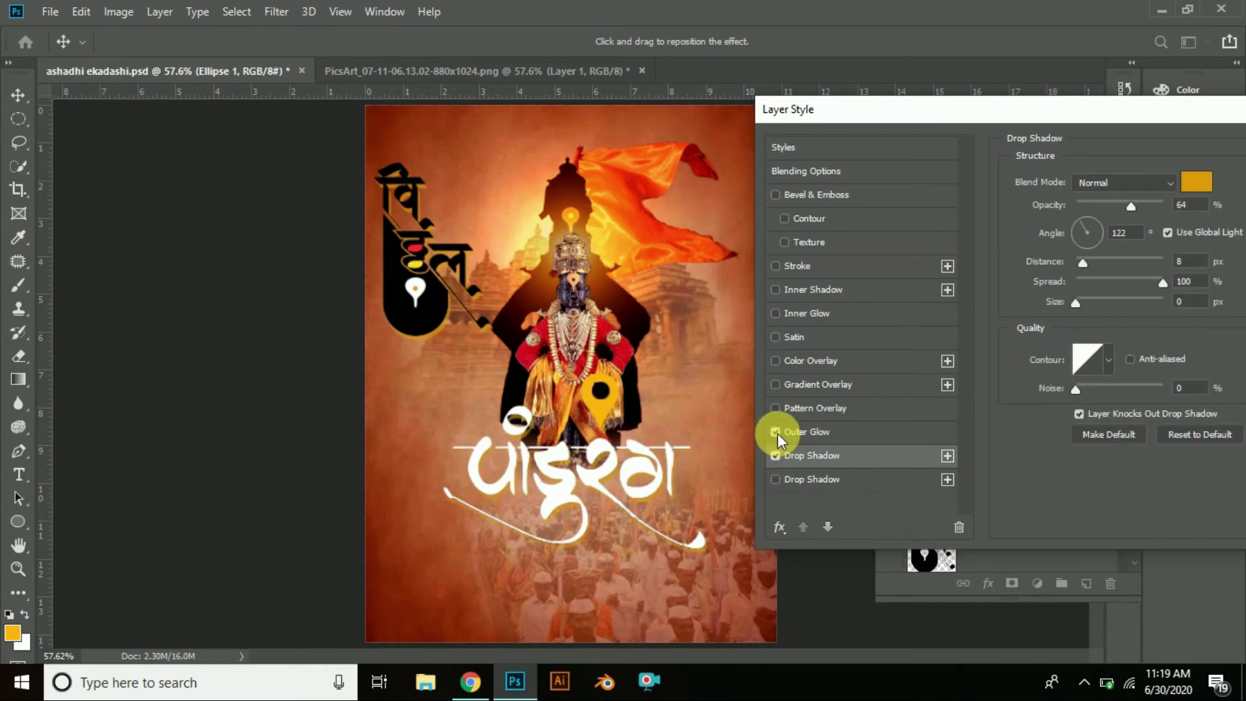
{"action": "left_click", "coordinate": [778, 454]}
{"action": "left_click", "coordinate": [841, 453]}
Step: Set the lettering's drop shadow to black with 13% spread, 11 px distance and 0 px size, and apply the style
{"action": "left_click", "coordinate": [1196, 181]}
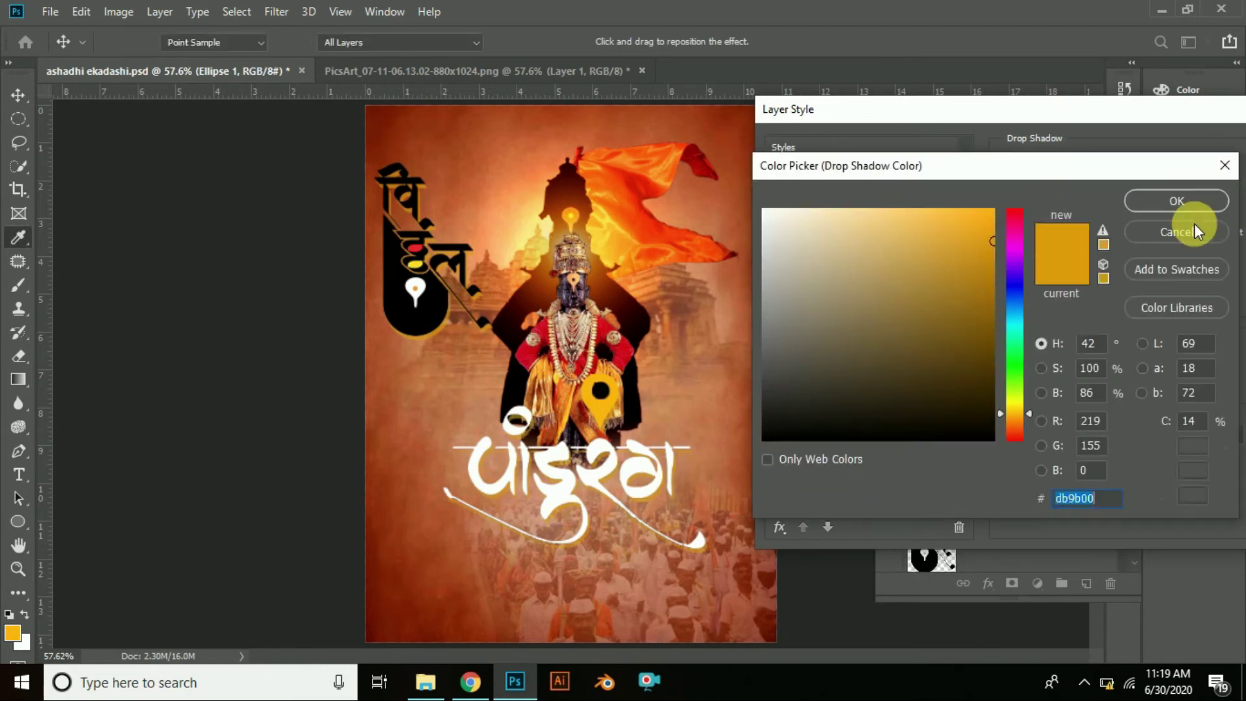
{"action": "left_click_drag", "start_coordinate": [766, 434], "coordinate": [728, 475]}
{"action": "key", "text": "Return"}
{"action": "left_click_drag", "start_coordinate": [1161, 283], "coordinate": [1082, 306]}
{"action": "left_click_drag", "start_coordinate": [1162, 282], "coordinate": [1075, 306]}
{"action": "type", "text": "100"}
{"action": "left_click_drag", "start_coordinate": [1083, 264], "coordinate": [1074, 304]}
{"action": "left_click_drag", "start_coordinate": [1076, 284], "coordinate": [1087, 285]}
{"action": "left_click_drag", "start_coordinate": [1085, 265], "coordinate": [1088, 266]}
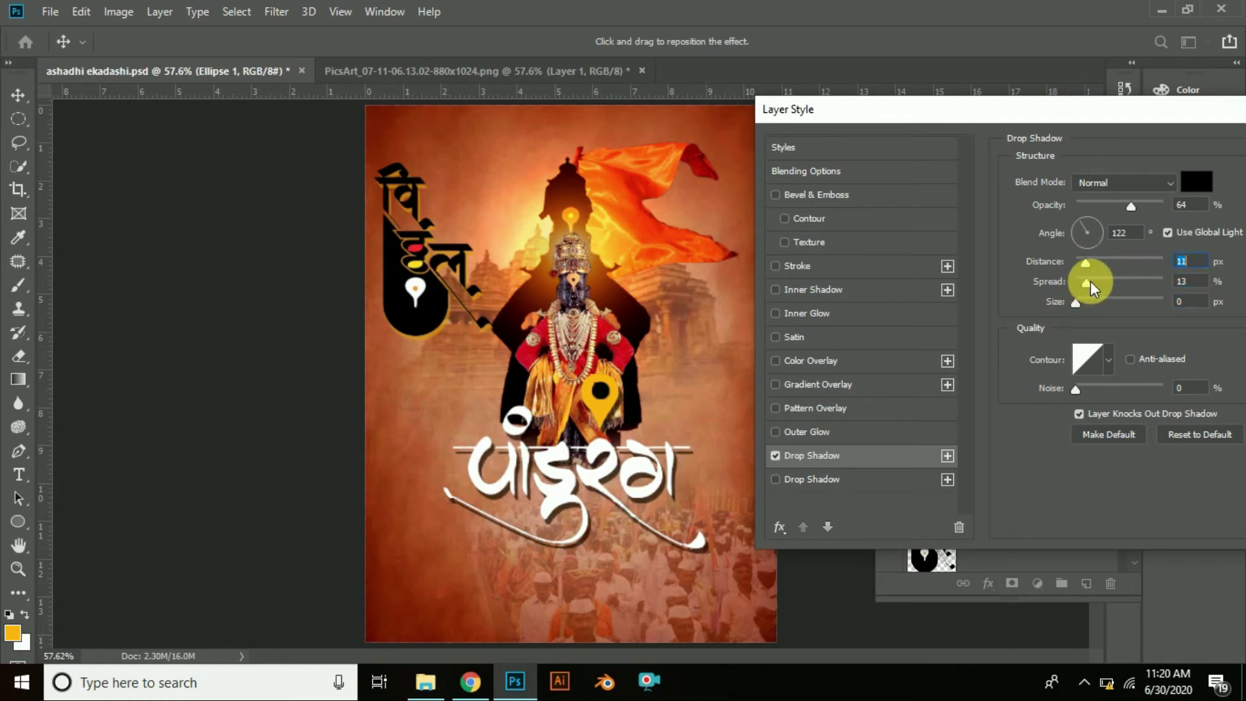
{"action": "left_click_drag", "start_coordinate": [1090, 107], "coordinate": [895, 113]}
{"action": "left_click", "coordinate": [1181, 161]}
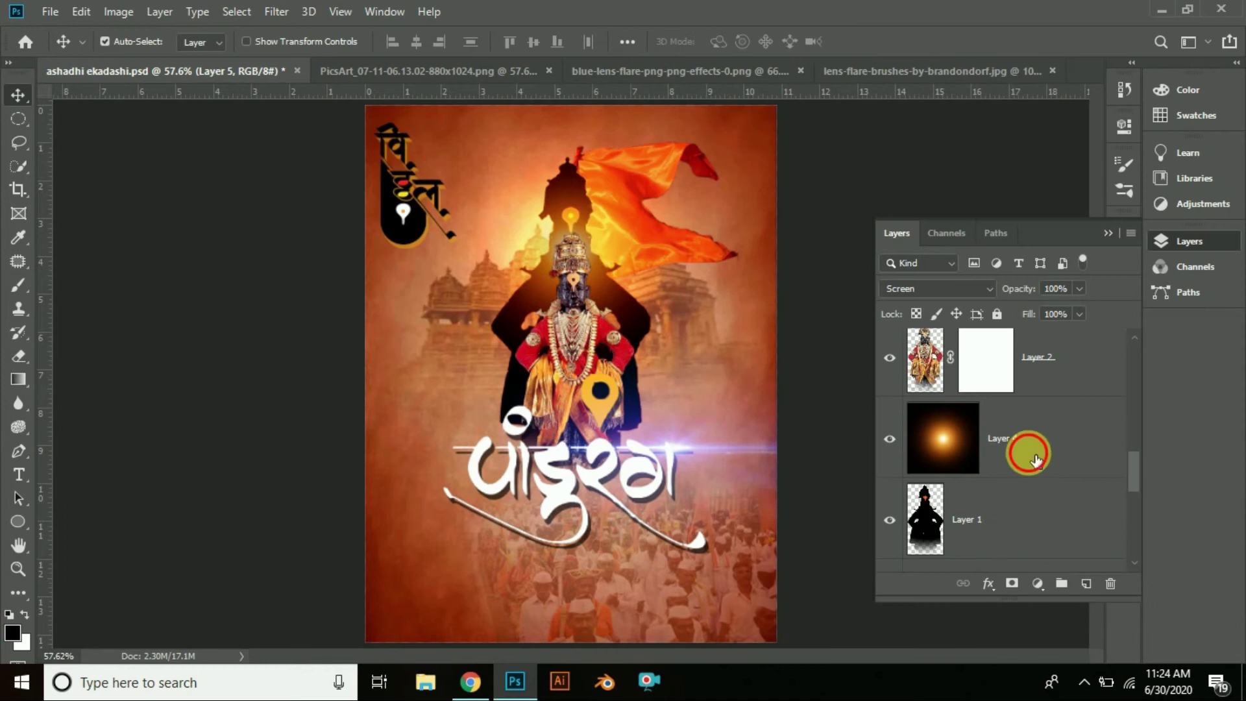
Step: Duplicate the orange glow layer and bring the copy to the top of the layer stack
{"action": "left_click", "coordinate": [1029, 450]}
{"action": "left_click_drag", "start_coordinate": [1065, 461], "coordinate": [1088, 582]}
{"action": "left_click_drag", "start_coordinate": [1057, 339], "coordinate": [988, 423]}
Step: Scale the glow copy to 49.82% and place it at the left end of the Pandurang lettering's headline stroke
{"action": "left_click_drag", "start_coordinate": [551, 263], "coordinate": [470, 437]}
{"action": "key", "text": "ctrl+t"}
{"action": "left_click_drag", "start_coordinate": [320, 594], "coordinate": [472, 442]}
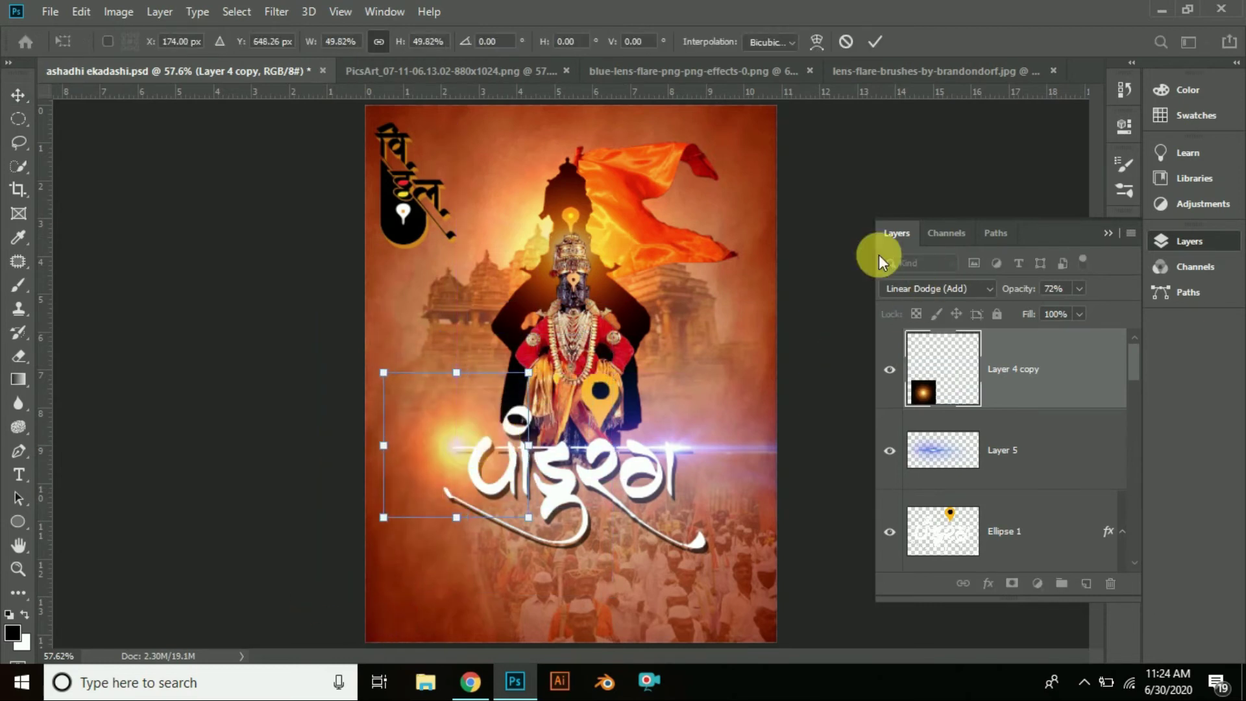
{"action": "key", "text": "Return"}
Step: Hide the blue lens flare layer and move the small orange glow to the right end of the Pandurang lettering
{"action": "left_click", "coordinate": [888, 450]}
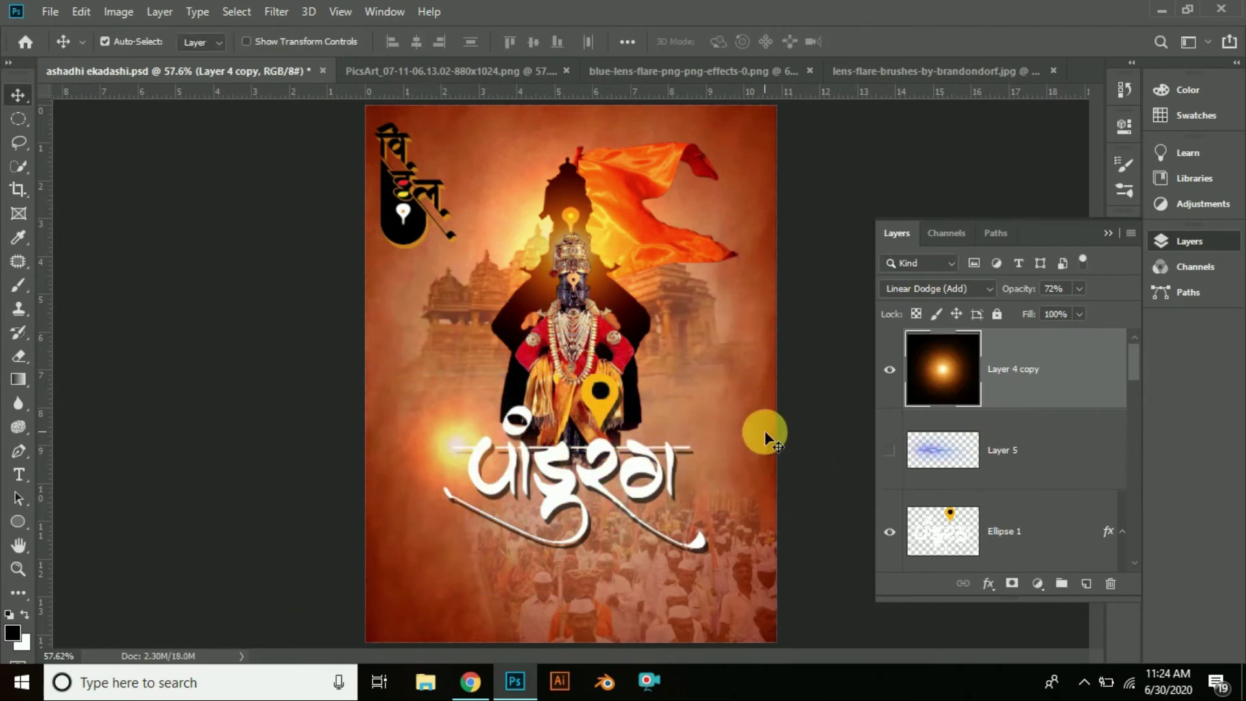
{"action": "left_click_drag", "start_coordinate": [461, 453], "coordinate": [672, 458]}
{"action": "left_click", "coordinate": [802, 482]}
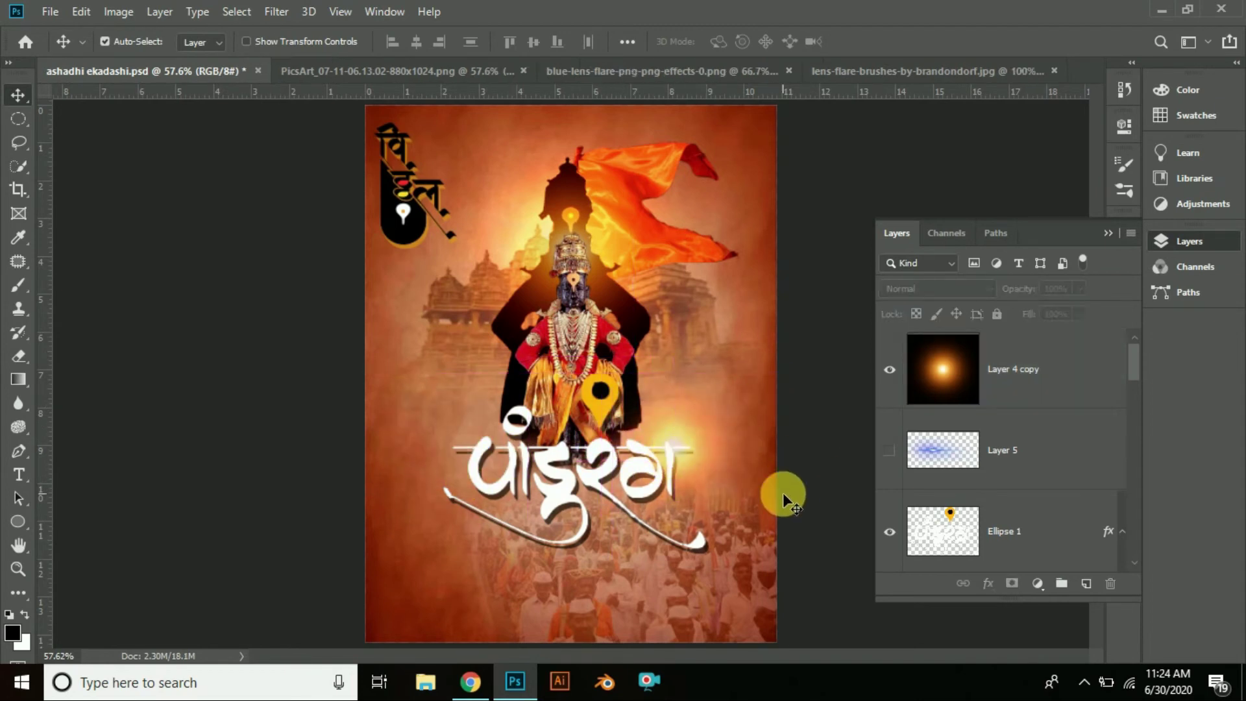
Step: Duplicate the small orange glow and place the copy at the left end of the Pandurang lettering
{"action": "mouse_move", "coordinate": [977, 359]}
{"action": "left_mouse_down"}
{"action": "mouse_move", "coordinate": [889, 426]}
{"action": "mouse_move", "coordinate": [1090, 517]}
{"action": "mouse_move", "coordinate": [1086, 583]}
{"action": "left_mouse_up"}
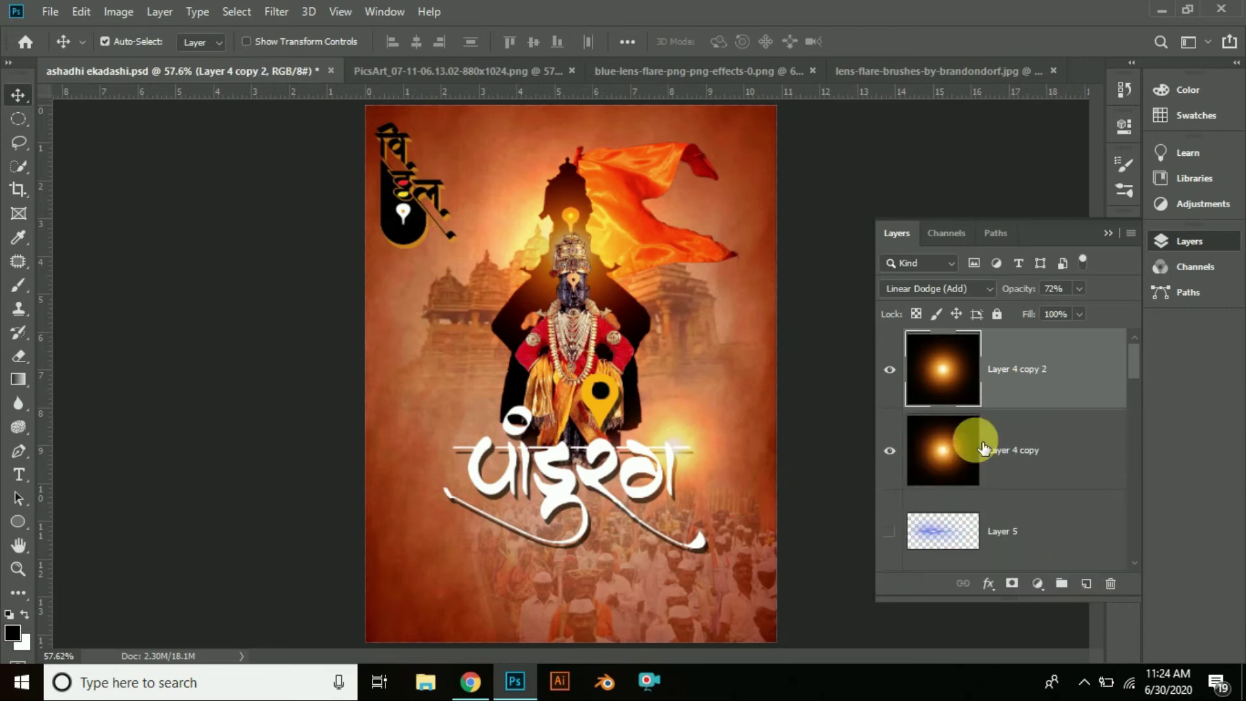
{"action": "left_click_drag", "start_coordinate": [679, 449], "coordinate": [456, 448]}
{"action": "left_click", "coordinate": [800, 504]}
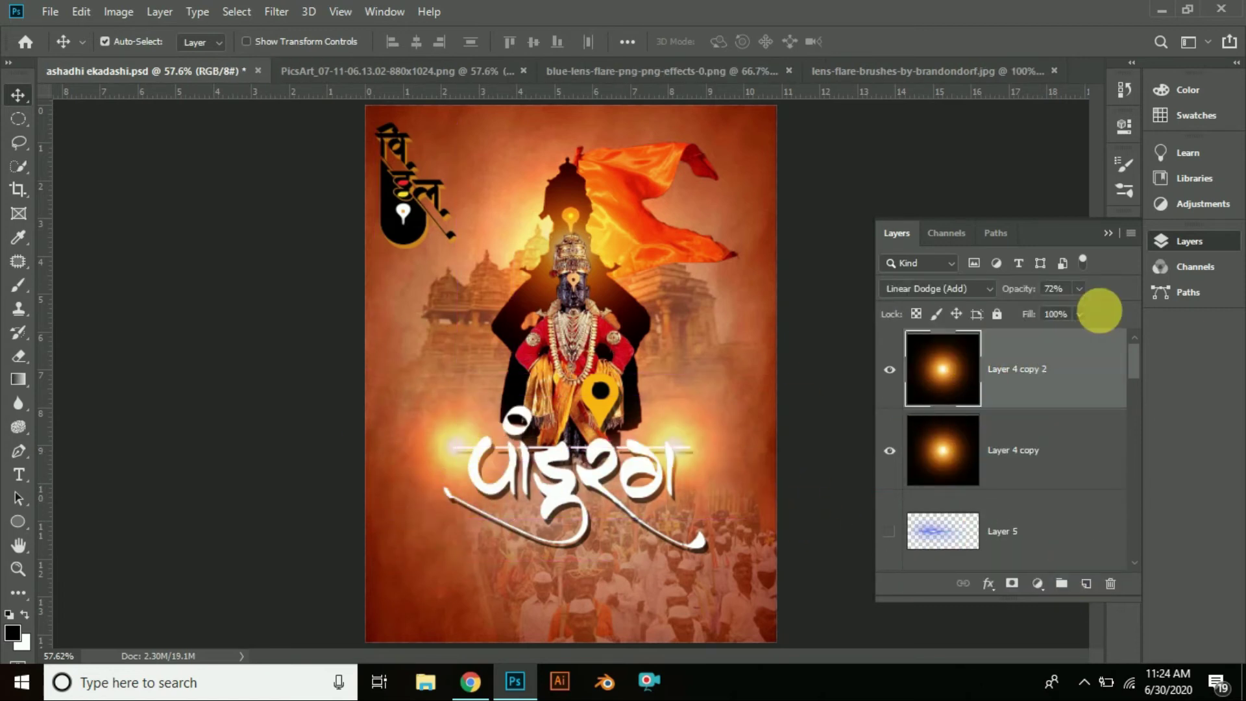
Step: Lower the left glow's opacity to 42% and the right glow's to 53%, and save the poster document
{"action": "left_click", "coordinate": [1079, 289]}
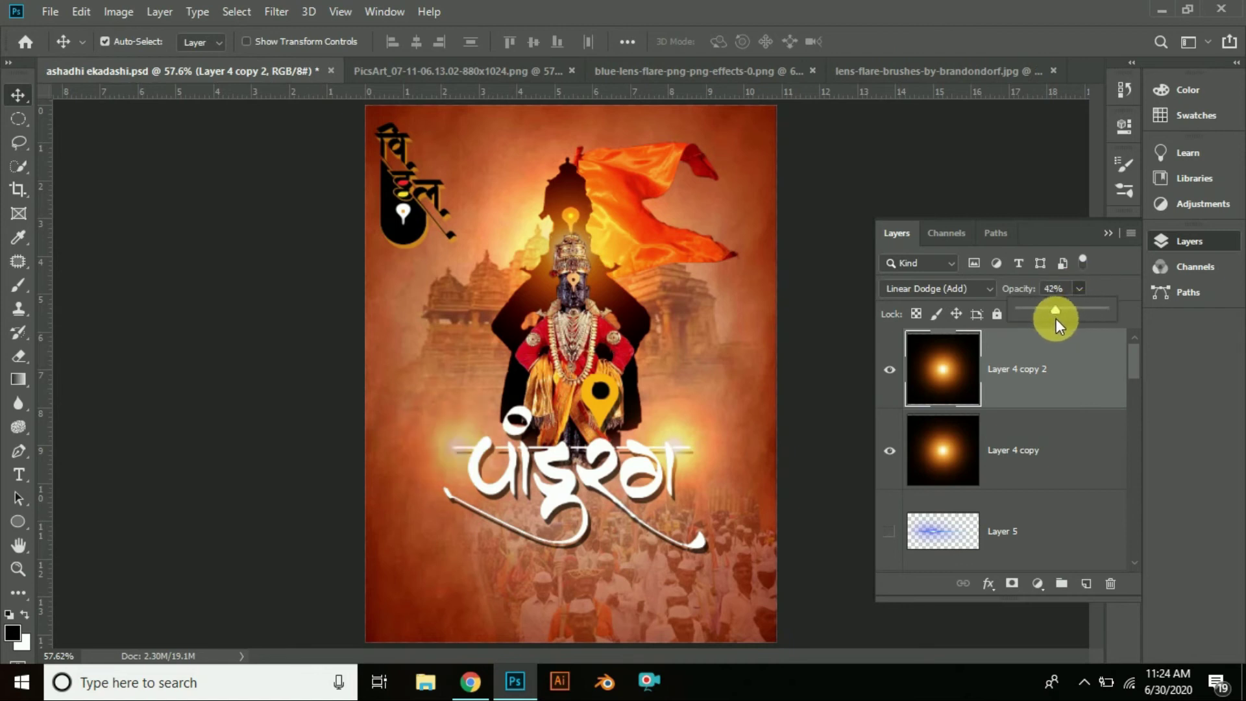
{"action": "left_click", "coordinate": [1074, 470]}
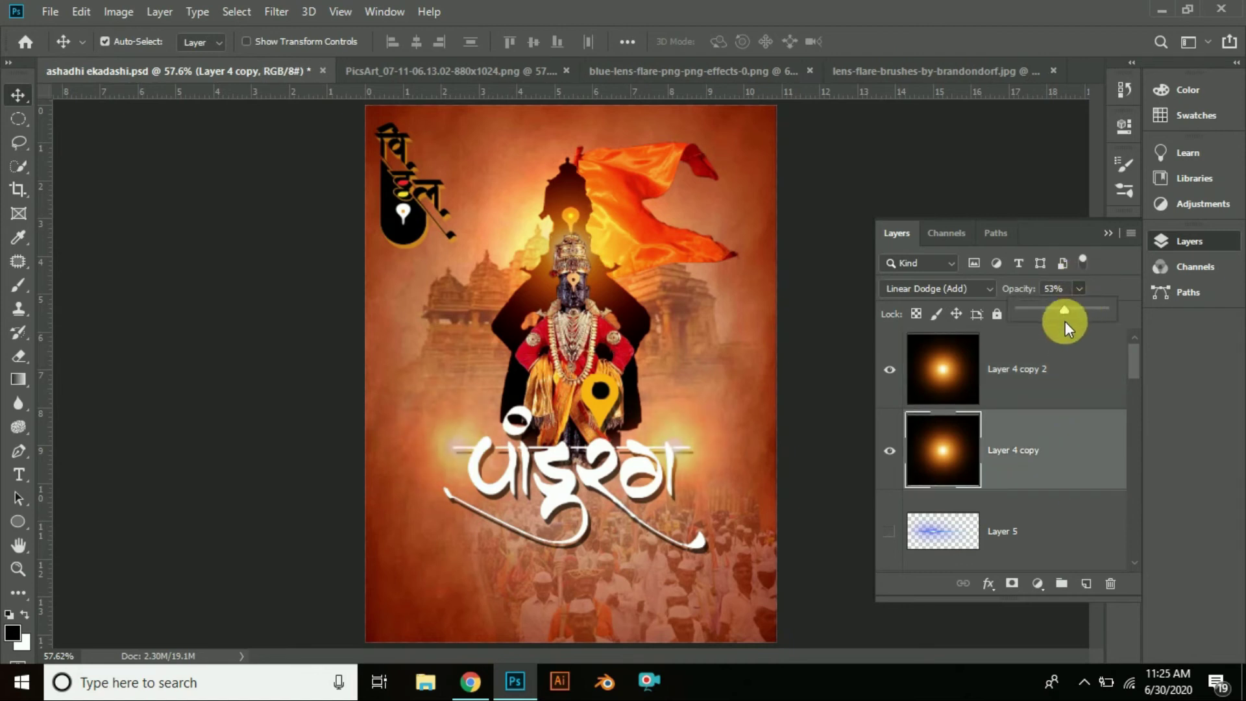
{"action": "left_click", "coordinate": [236, 445]}
{"action": "key", "text": "ctrl+s"}
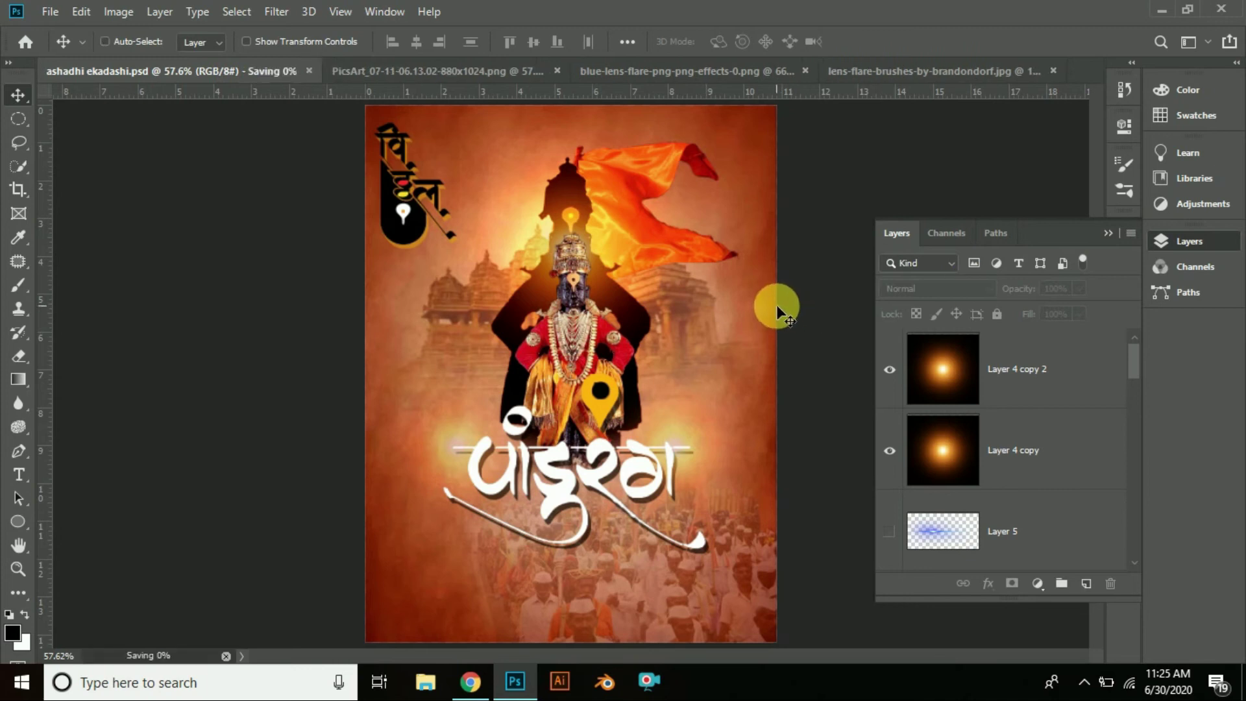
{"action": "key", "text": "F7"}
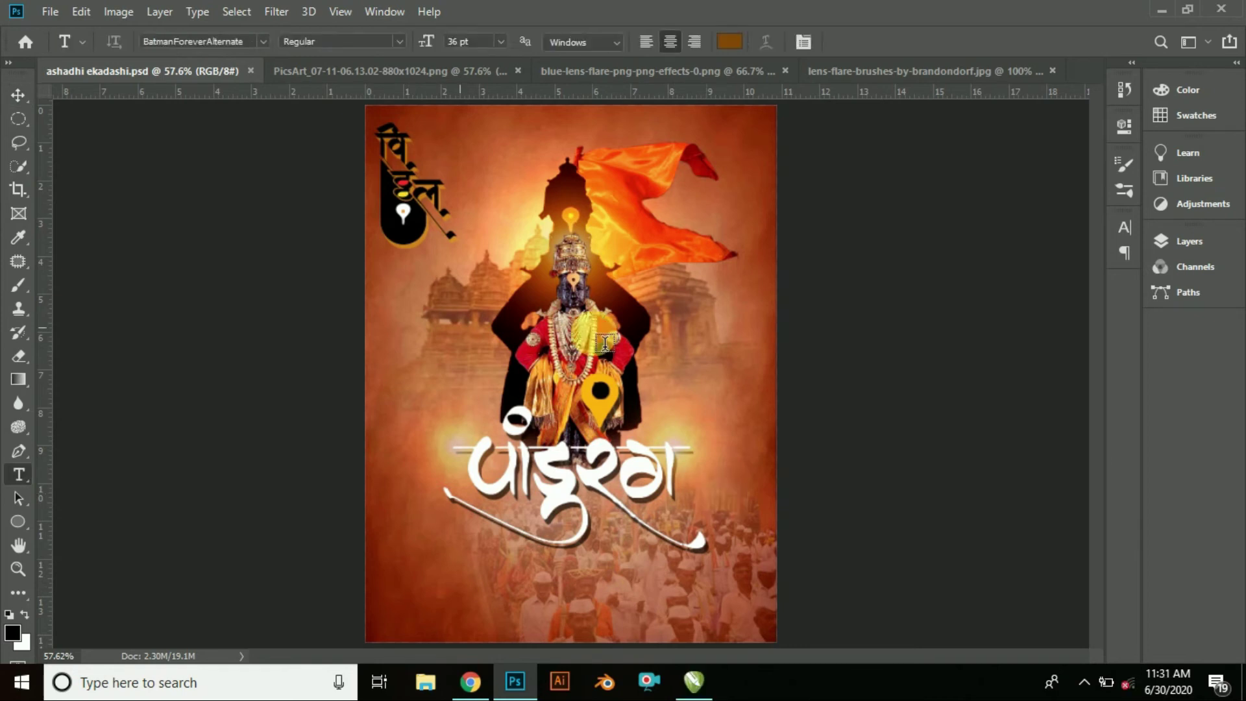
Step: Set the new text line's colour to white and enter the keyboard-encoded caption beginning "YMM" across the deity
{"action": "left_click", "coordinate": [730, 42]}
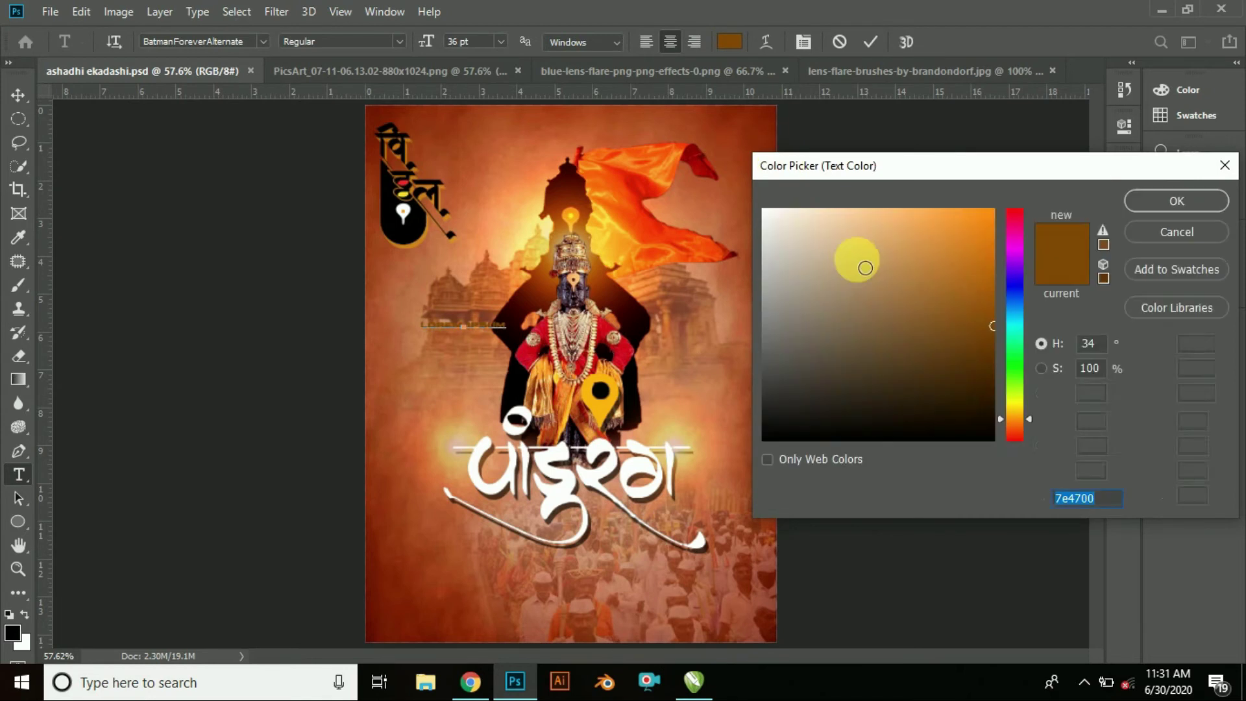
{"action": "left_click_drag", "start_coordinate": [854, 258], "coordinate": [726, 199]}
{"action": "left_click", "coordinate": [1152, 199]}
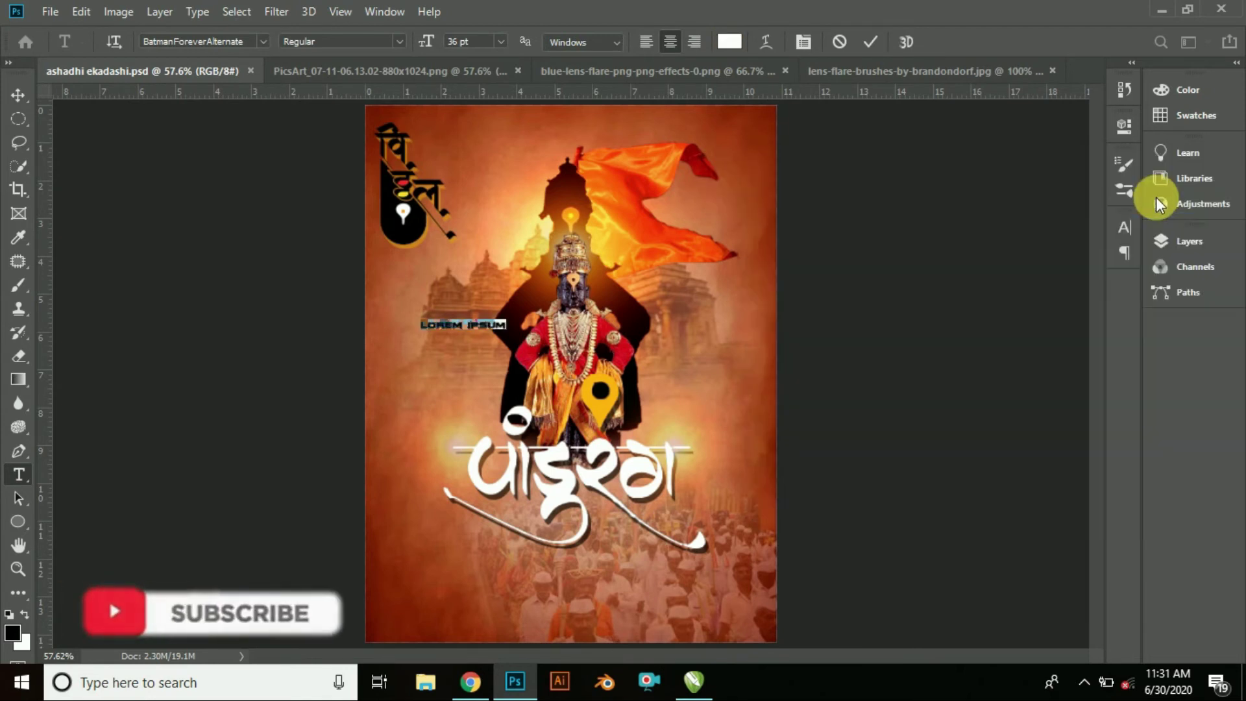
{"action": "type", "text": "YMM JDR HIRZM MM PISM"}
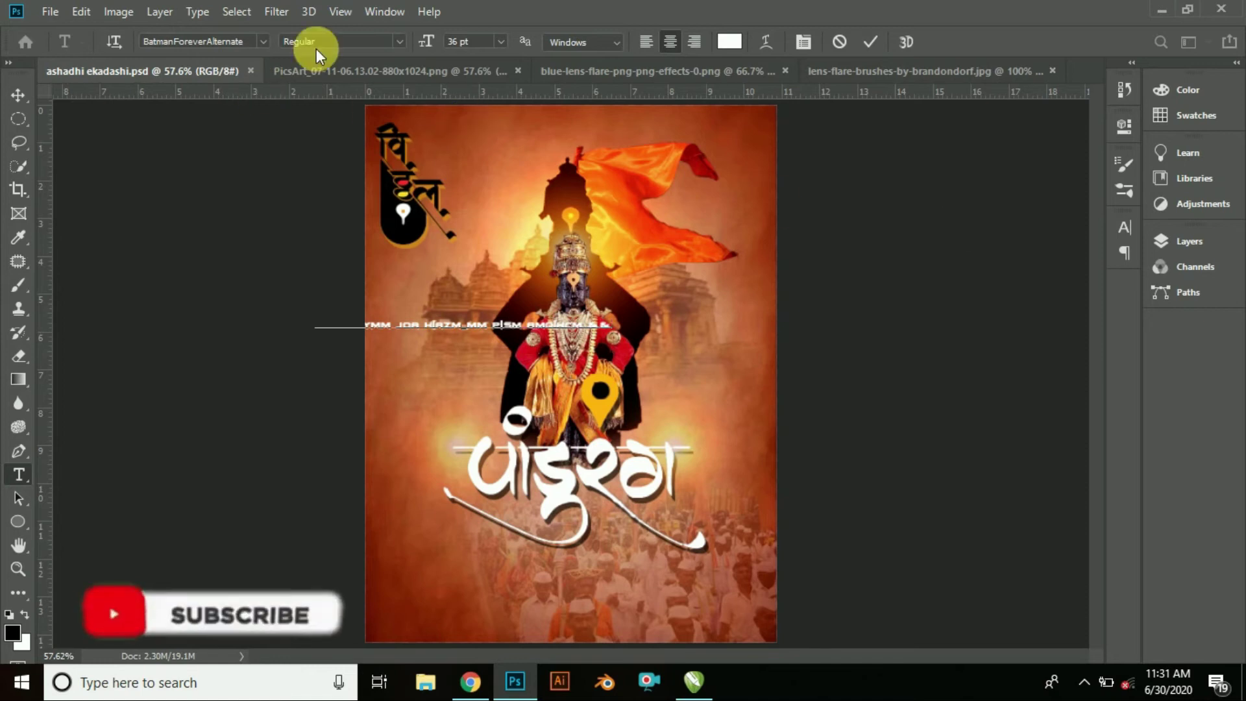
Step: Change the caption's font to SHREE-DEV7-1203 Regular
{"action": "left_click", "coordinate": [266, 41]}
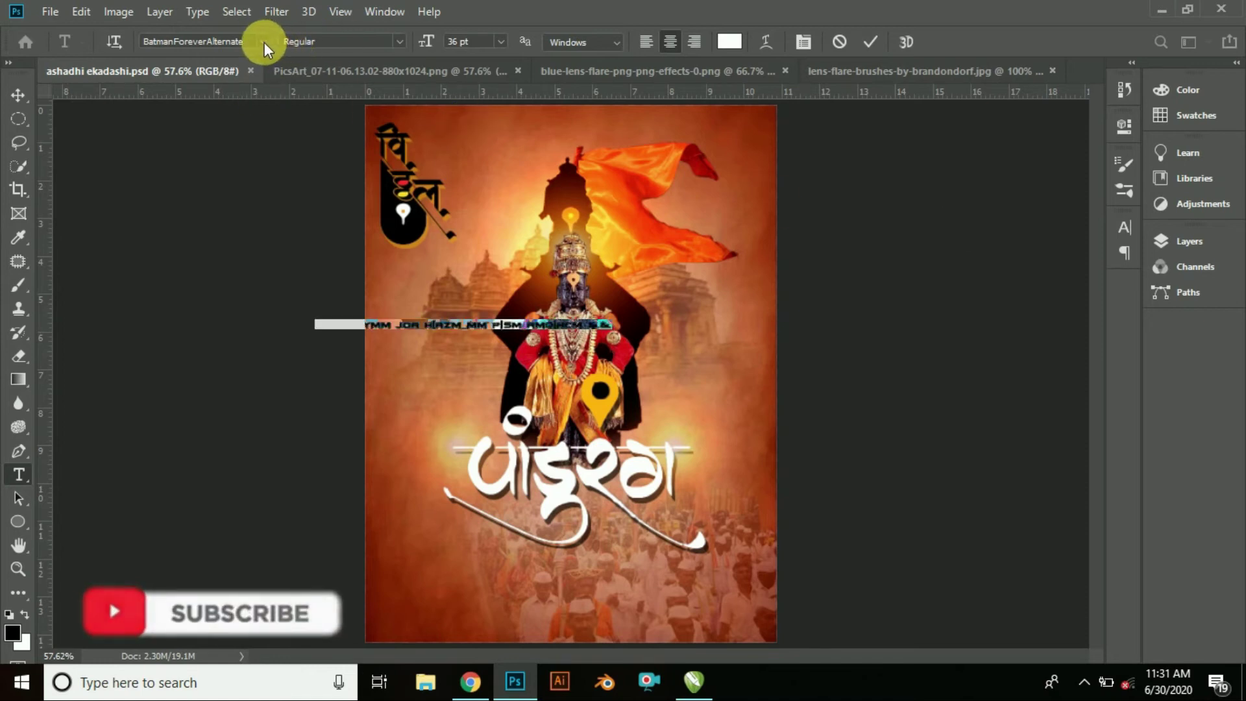
{"action": "type", "text": "1203"}
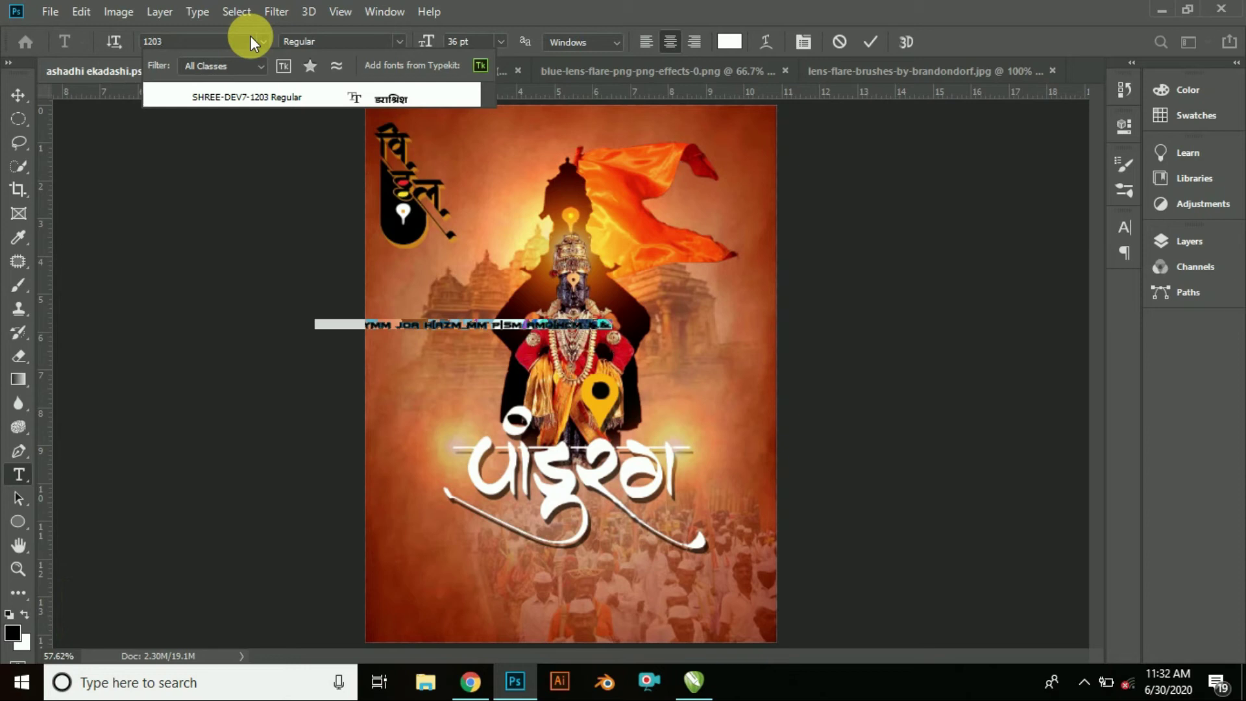
{"action": "left_click", "coordinate": [365, 96]}
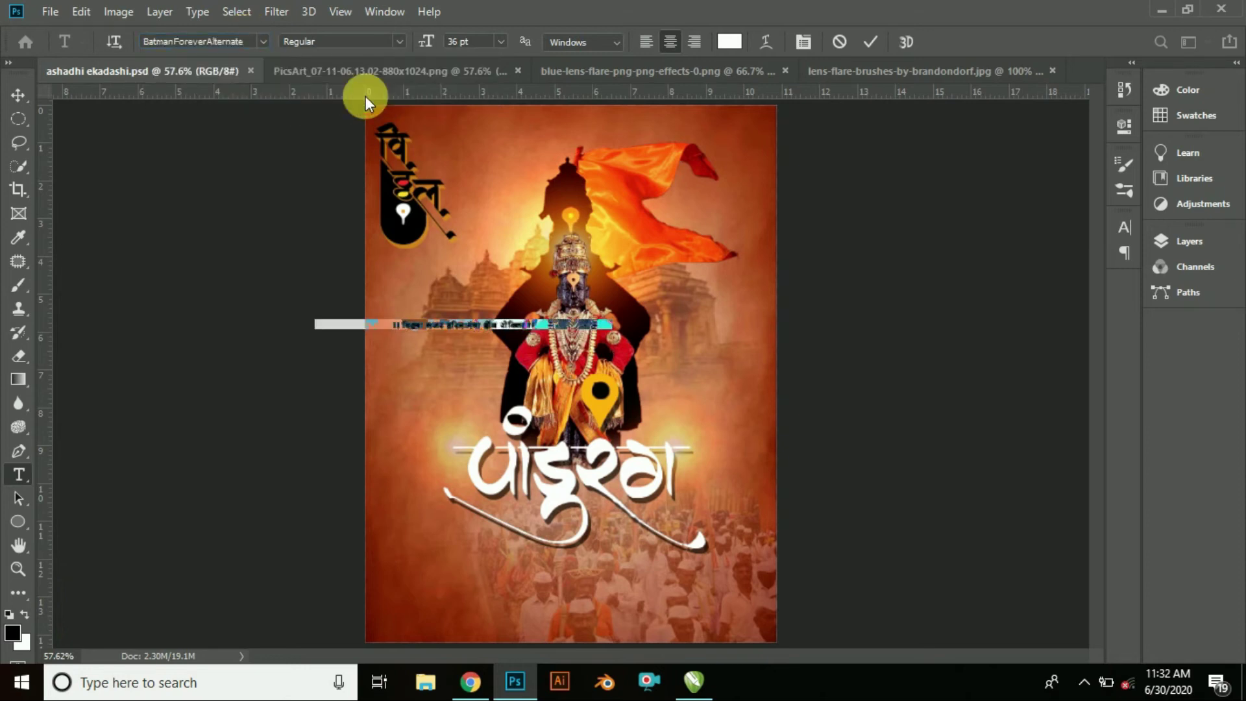
Step: Enlarge the white caption and centre it along the poster's top edge
{"action": "left_click", "coordinate": [18, 96]}
{"action": "left_click_drag", "start_coordinate": [530, 335], "coordinate": [674, 375]}
{"action": "key", "text": "ctrl+t"}
{"action": "left_click_drag", "start_coordinate": [590, 335], "coordinate": [626, 131]}
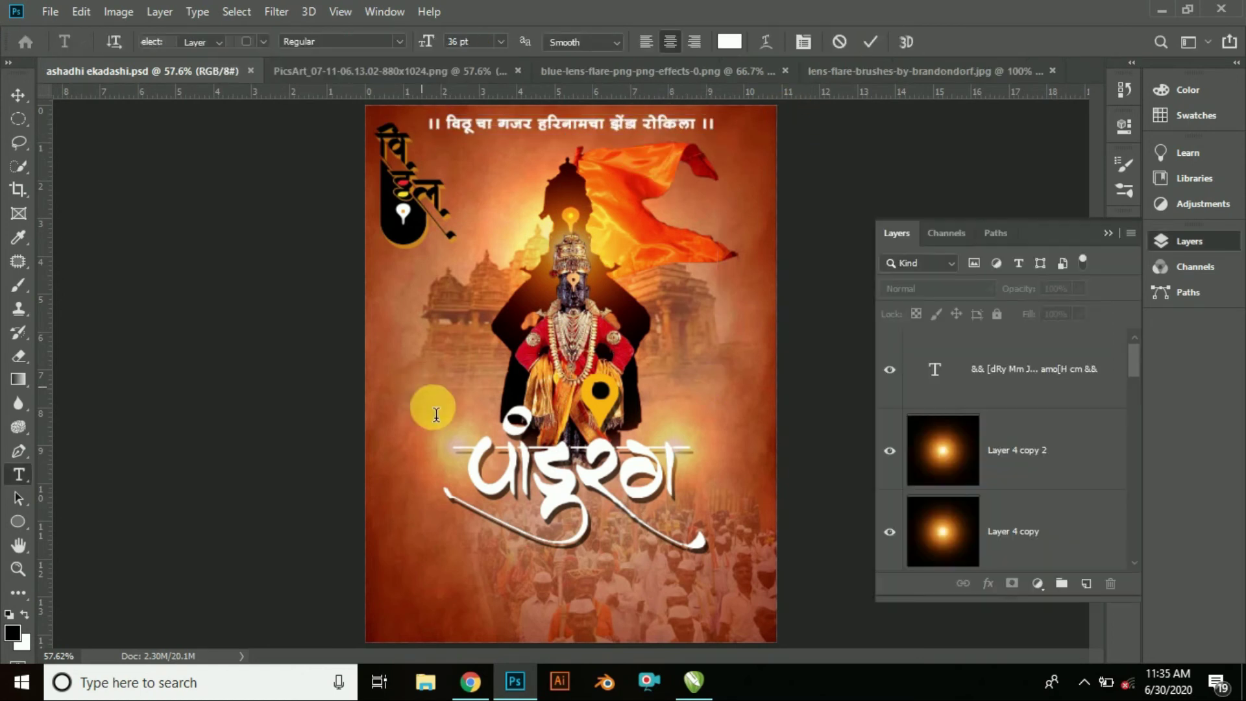
Step: Add a white text line reading "आषाढी एकादशी" over the poster and set its font to SHREE-DEV7-0995
{"action": "left_click", "coordinate": [436, 414]}
{"action": "type", "text": "आषाढी एकादशी"}
{"action": "key", "text": "ctrl+a"}
{"action": "left_click", "coordinate": [263, 40]}
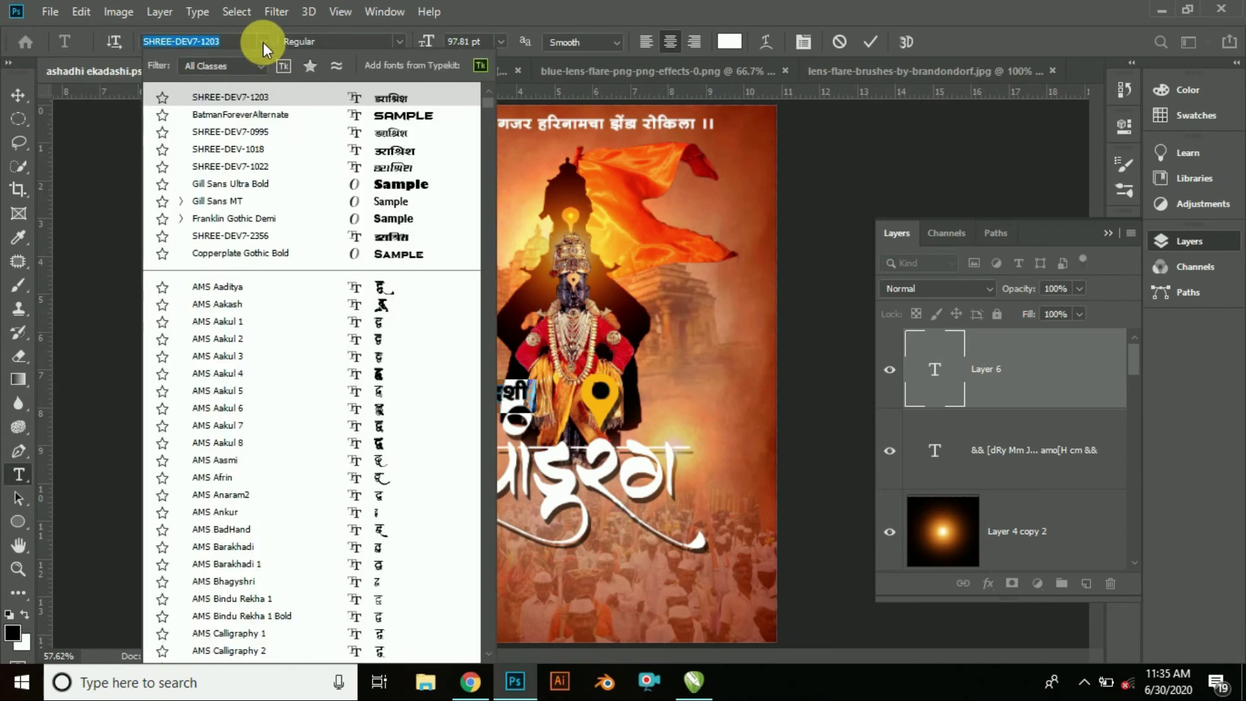
{"action": "left_click", "coordinate": [407, 139]}
Step: Move the आषाढी एकादशी text below the Pandurang lettering and scale it to about 134%
{"action": "left_click", "coordinate": [19, 95]}
{"action": "left_click_drag", "start_coordinate": [431, 404], "coordinate": [530, 560]}
{"action": "key", "text": "ctrl+t"}
{"action": "left_click", "coordinate": [875, 42]}
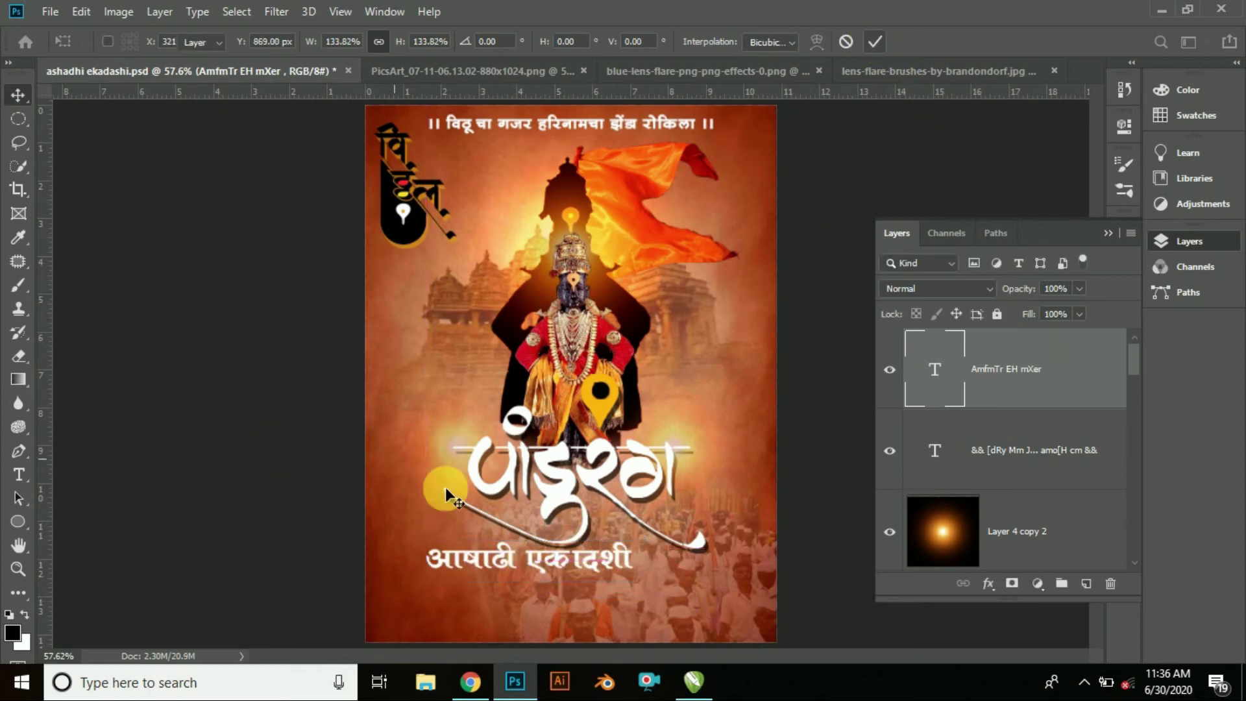
Step: Bring in the red-orange glow image, fit it over the आषाढी एकादशी text and clip it to that text
{"action": "left_click", "coordinate": [46, 18]}
{"action": "left_click", "coordinate": [61, 43]}
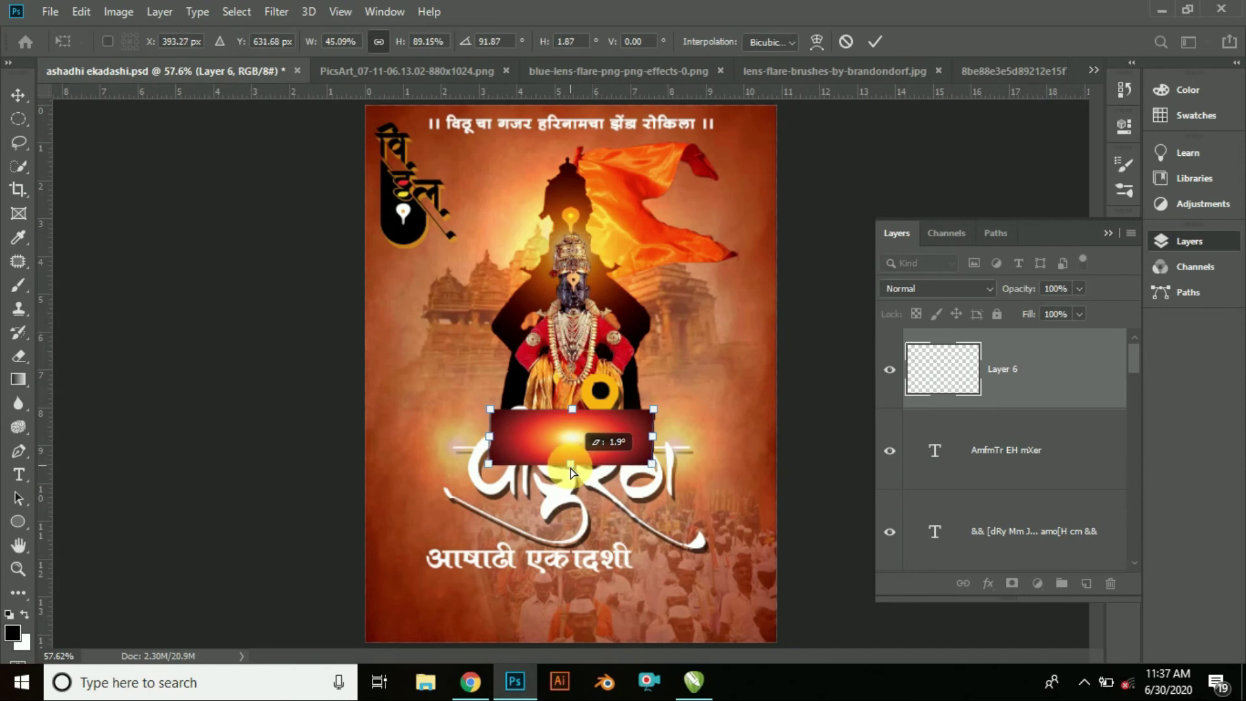
{"action": "left_click_drag", "start_coordinate": [571, 468], "coordinate": [636, 558]}
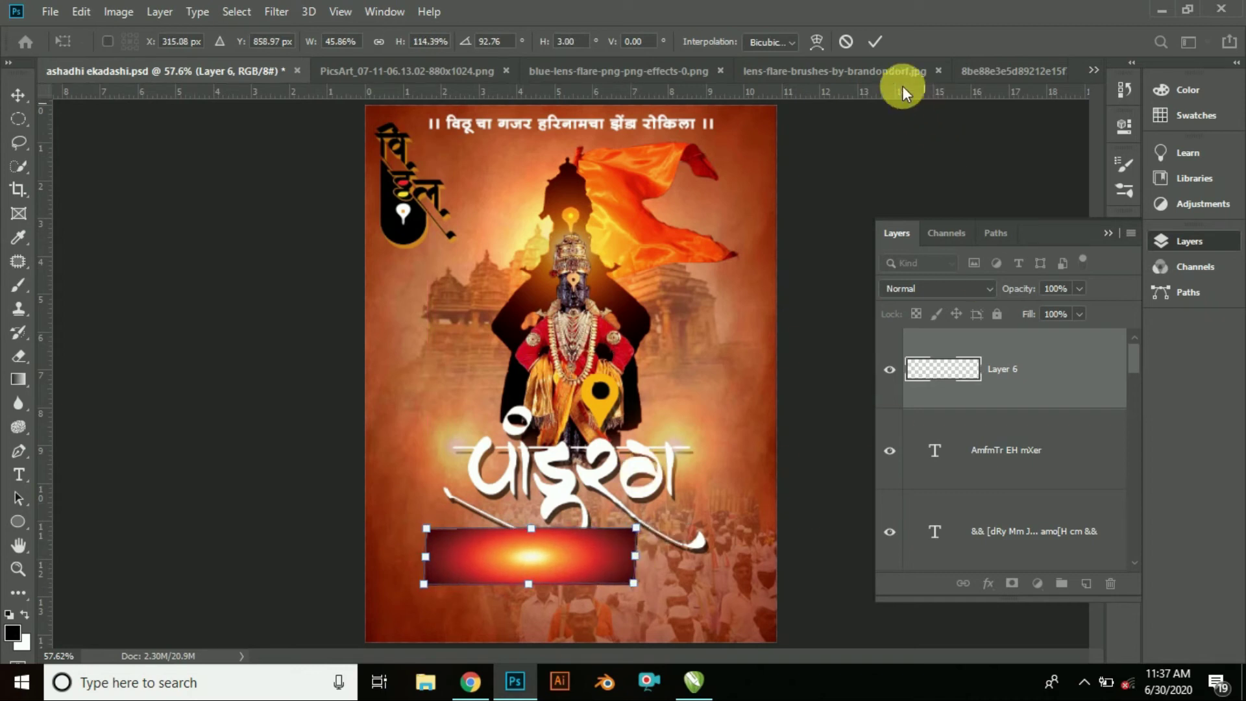
{"action": "left_click", "coordinate": [875, 42]}
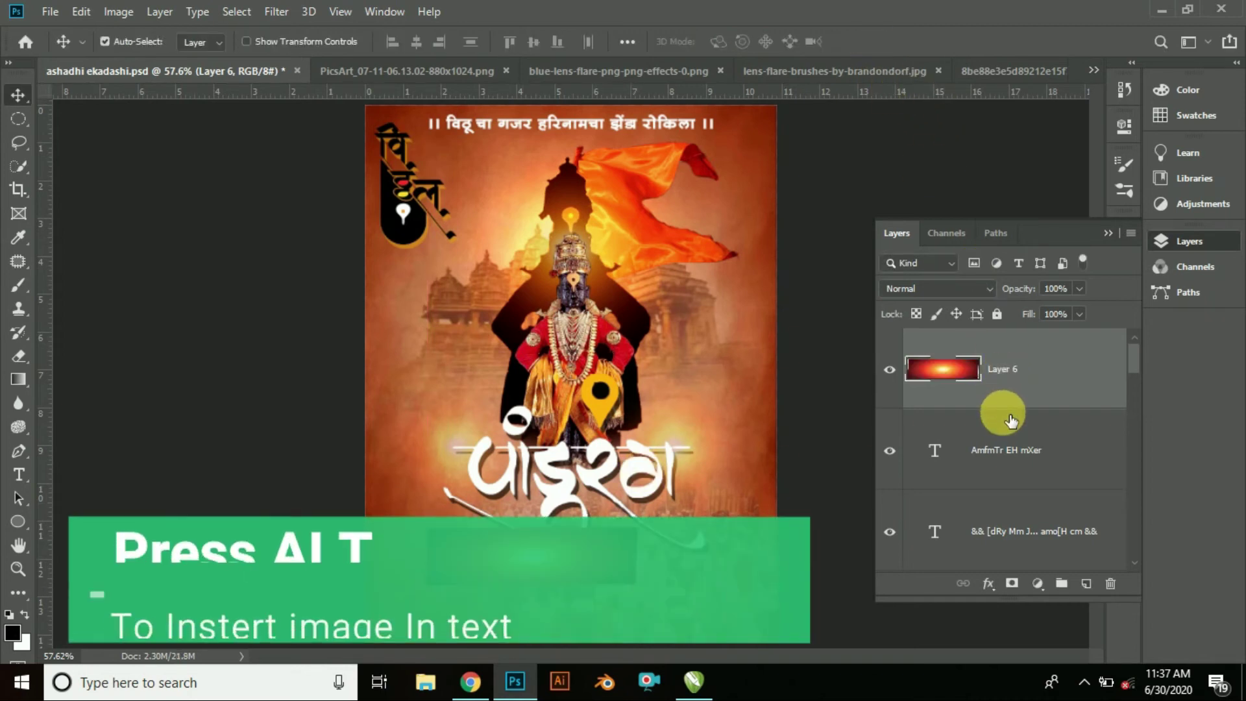
{"action": "left_click", "coordinate": [1003, 415], "text": "alt"}
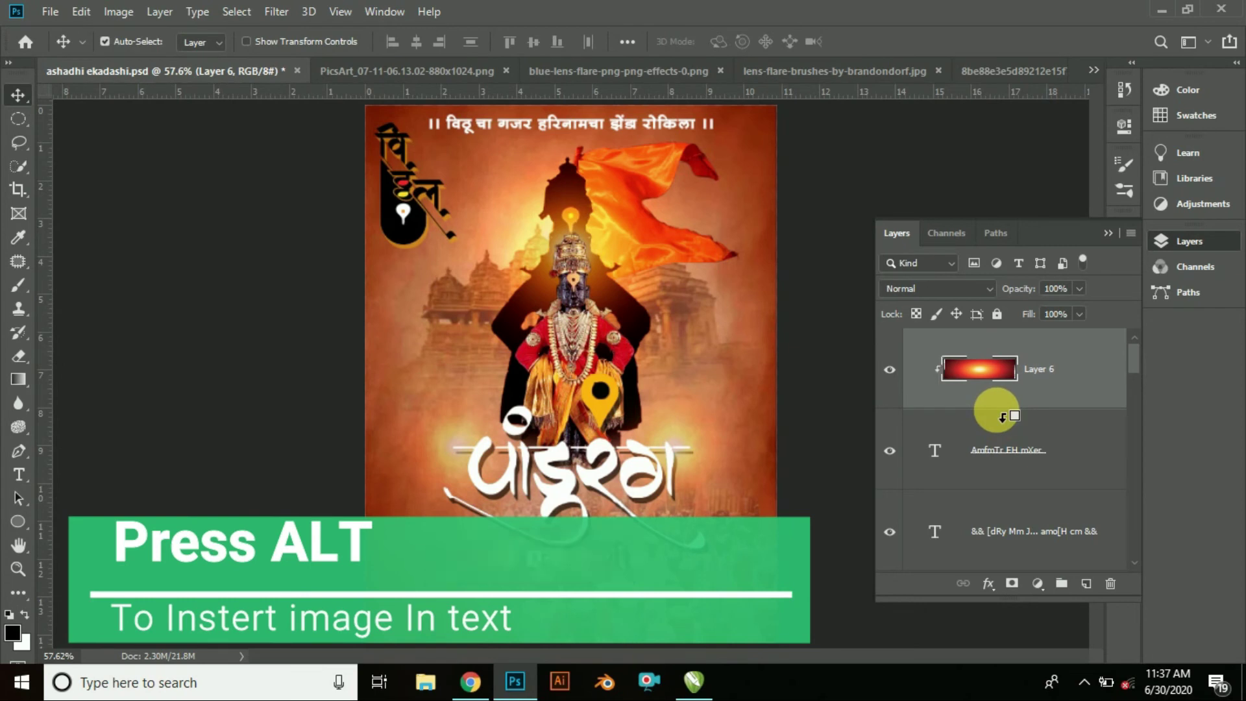
{"action": "left_click", "coordinate": [1077, 468]}
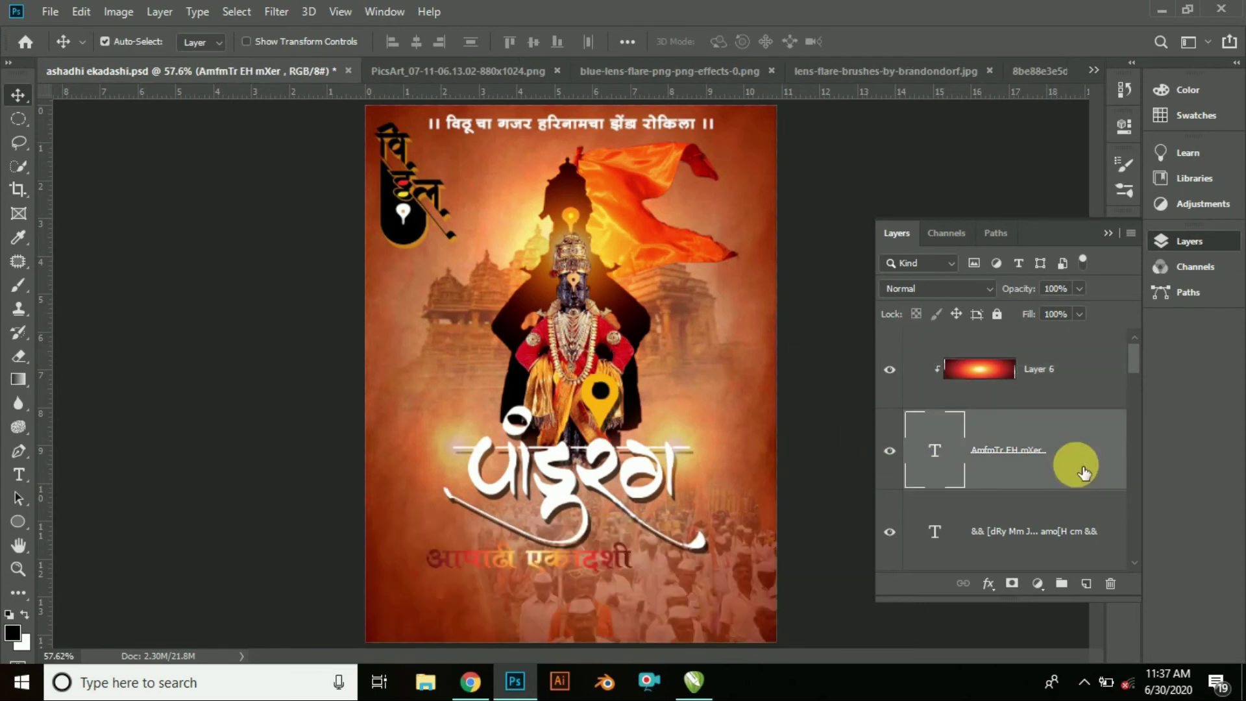
{"action": "double_click", "coordinate": [1083, 462]}
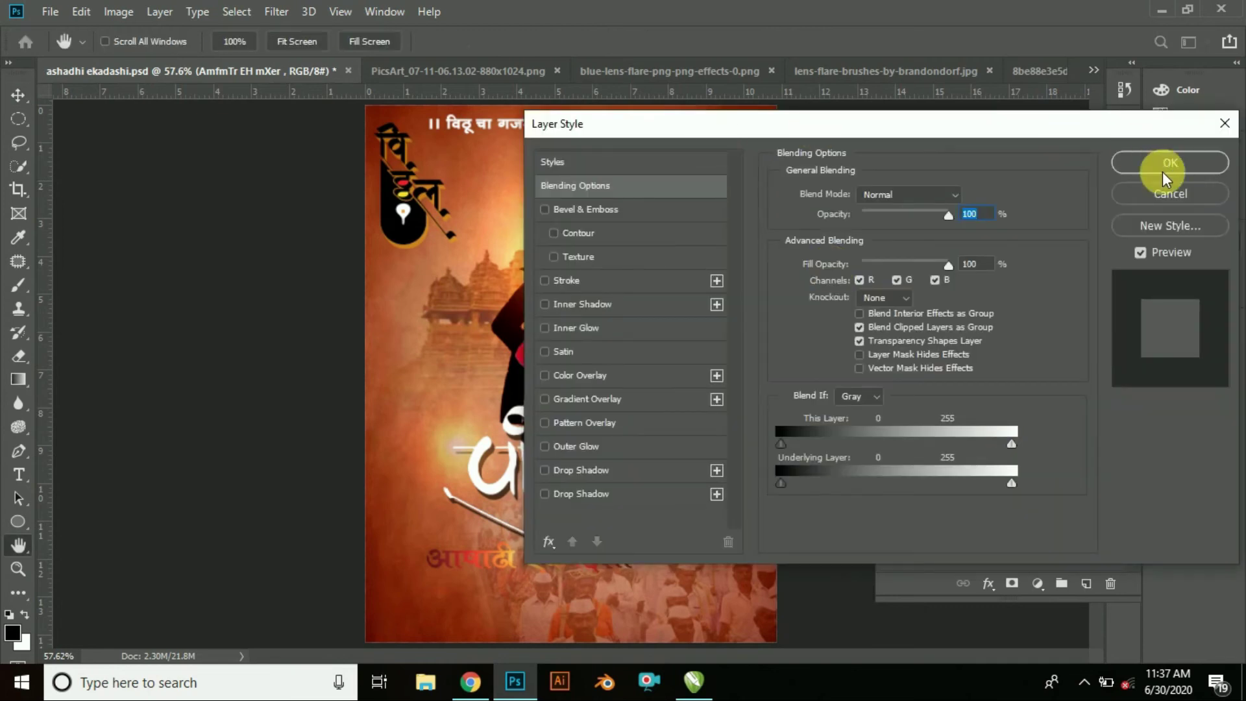
{"action": "left_click", "coordinate": [1144, 192]}
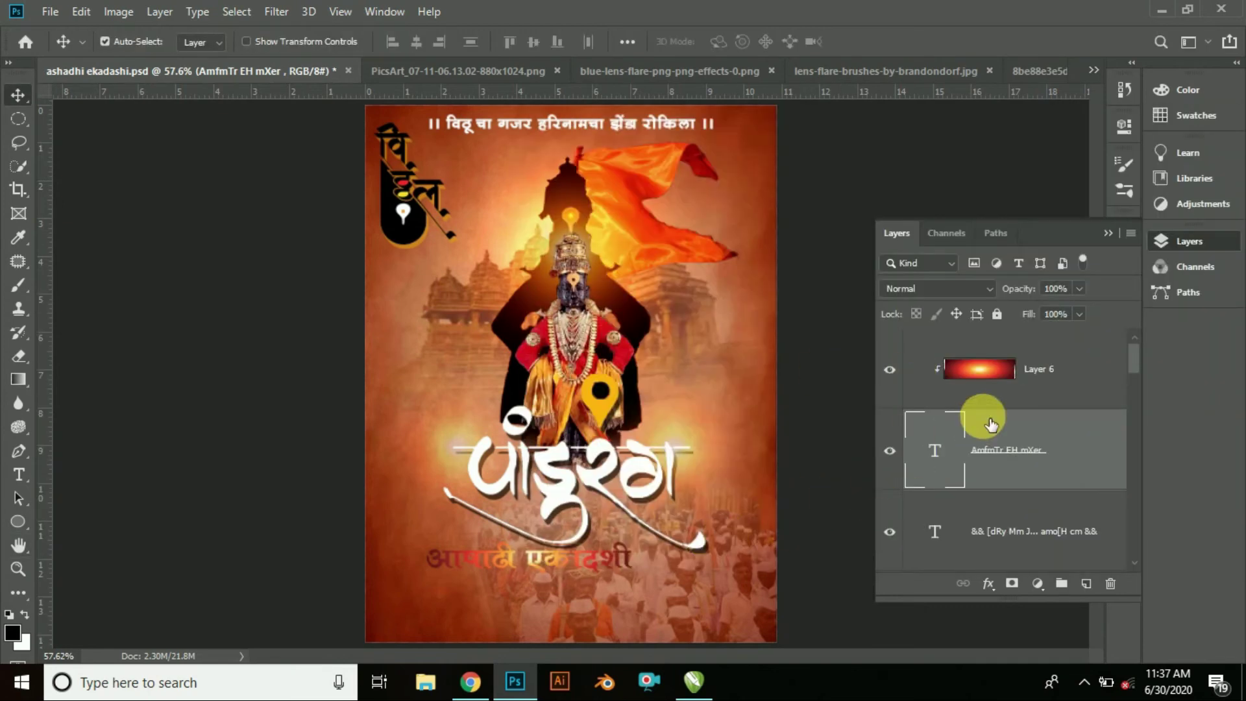
Step: Merge the clipped glow with the आषाढी एकादशी text layer and centre the result beneath the Pandurang lettering
{"action": "left_click", "coordinate": [1101, 395], "text": "shift"}
{"action": "right_click", "coordinate": [1082, 386]}
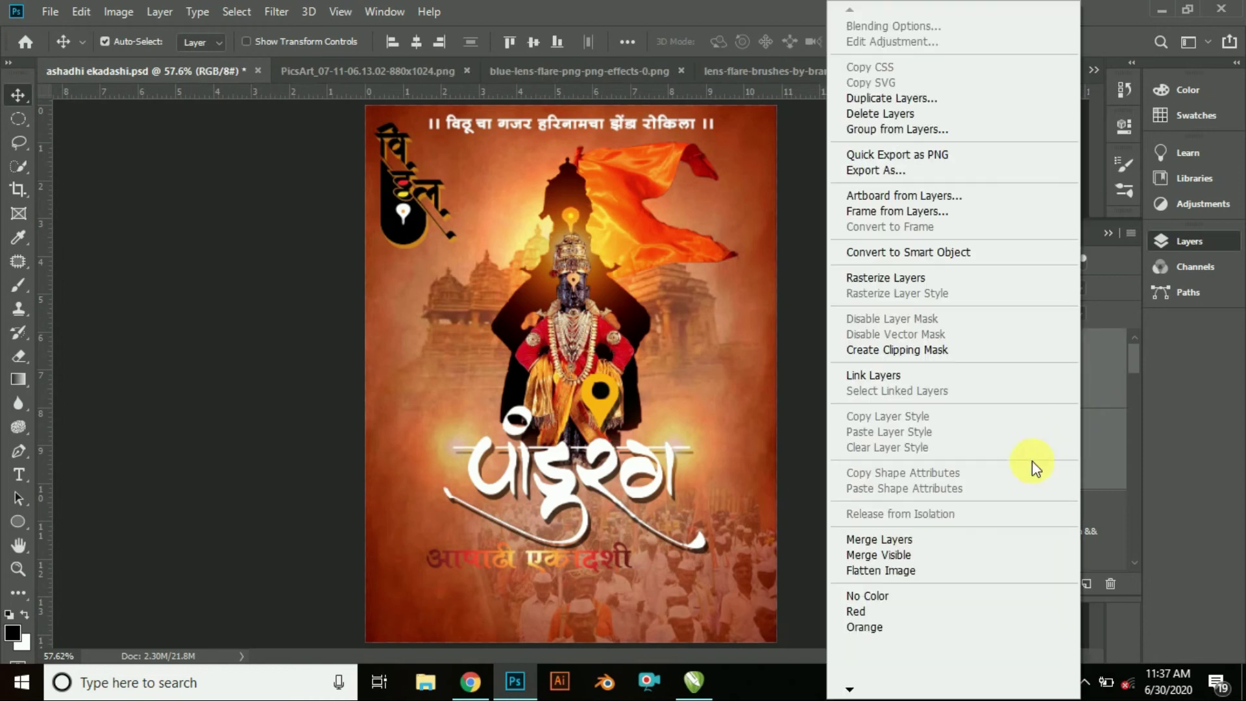
{"action": "left_click", "coordinate": [886, 544]}
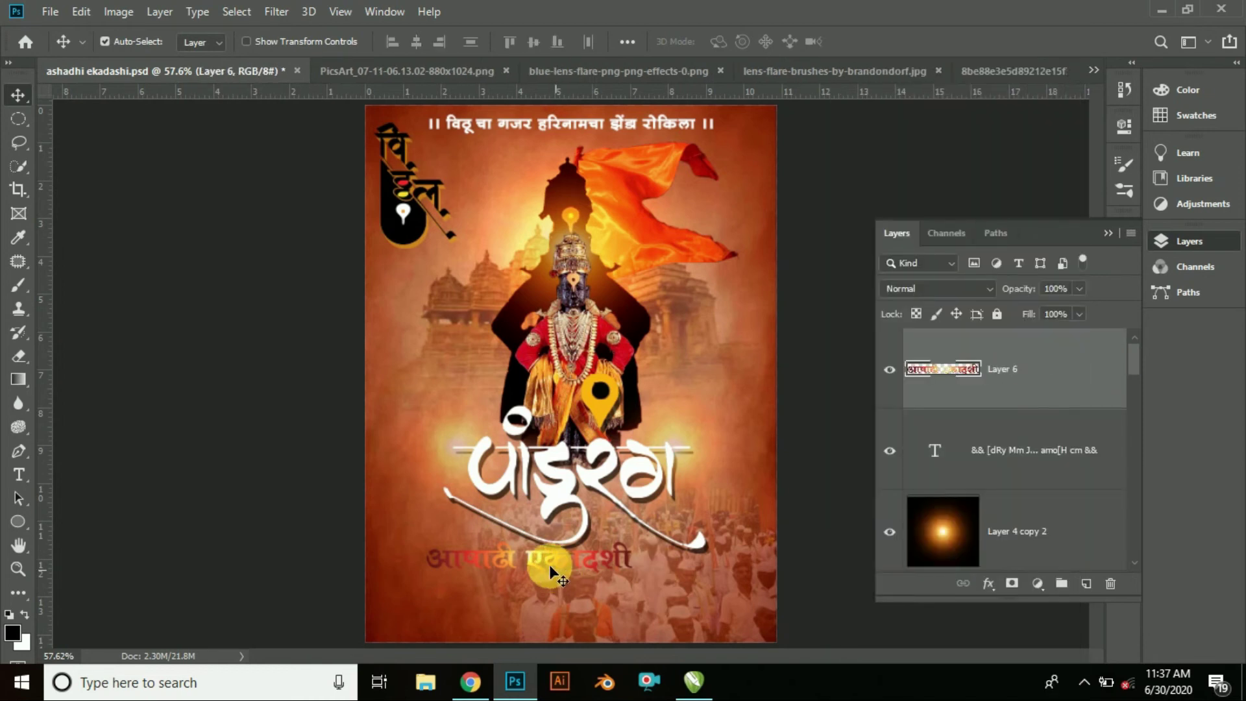
{"action": "mouse_move", "coordinate": [555, 563]}
{"action": "left_mouse_down"}
{"action": "mouse_move", "coordinate": [620, 574]}
{"action": "mouse_move", "coordinate": [575, 571]}
{"action": "left_mouse_up"}
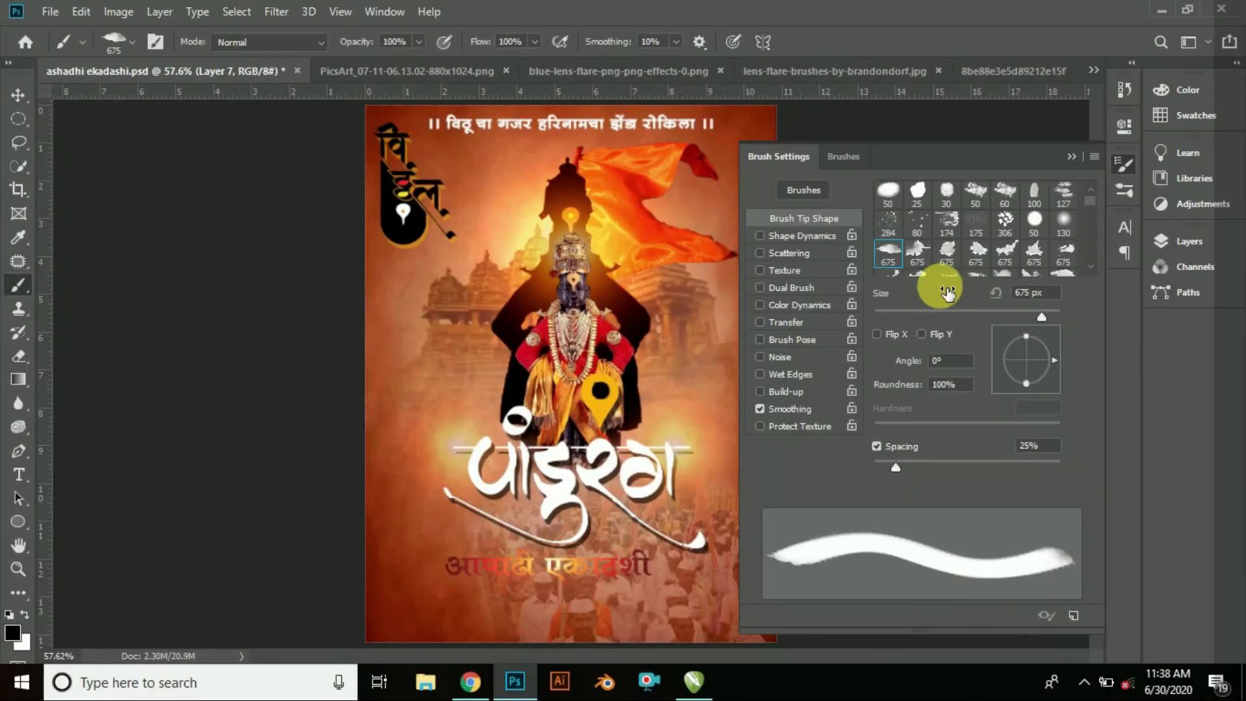
Step: Choose a rough bristle brush tip with a 50 px size and 12% spacing
{"action": "scroll", "coordinate": [949, 266], "scroll_direction": "down", "scroll_amount": 4}
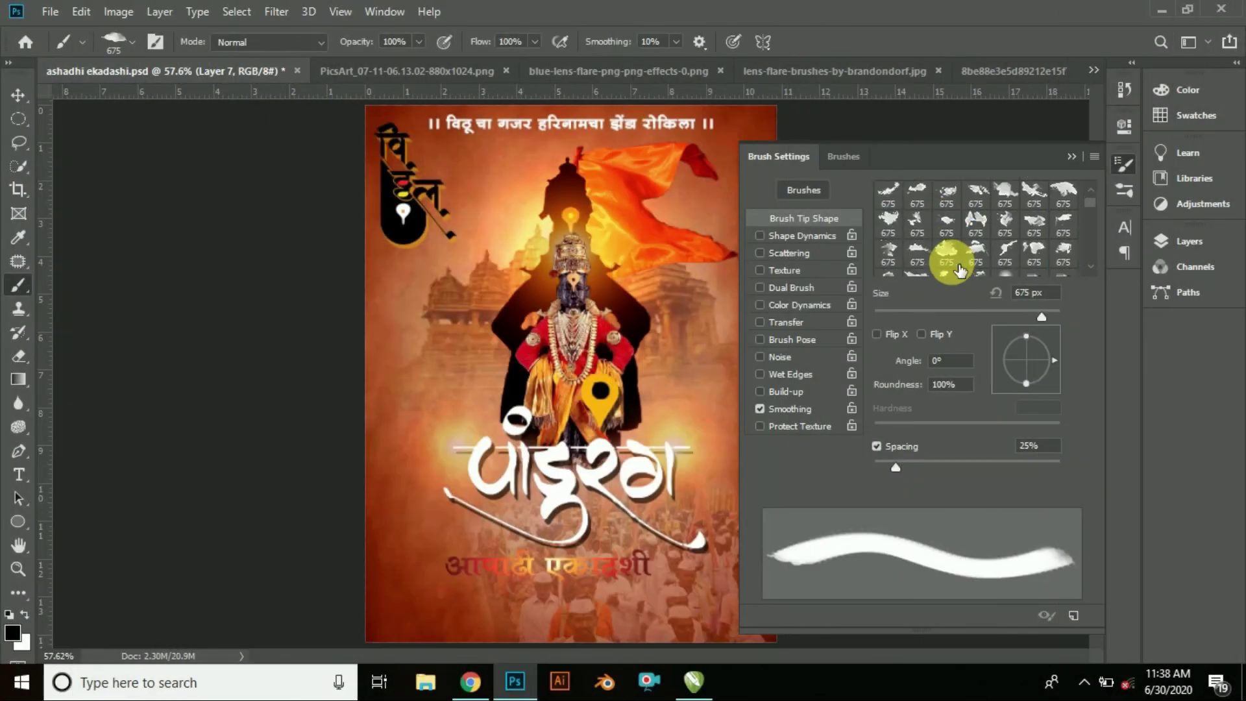
{"action": "scroll", "coordinate": [1023, 229], "scroll_direction": "down", "scroll_amount": 5}
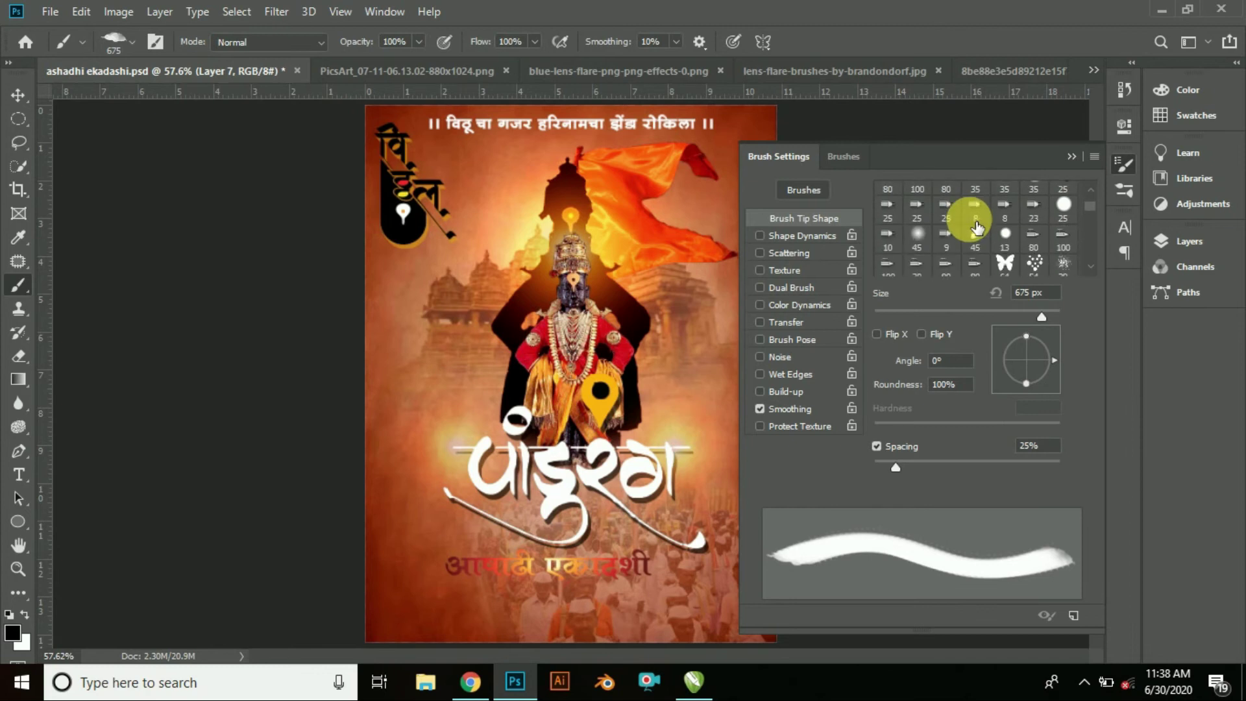
{"action": "left_click", "coordinate": [975, 235]}
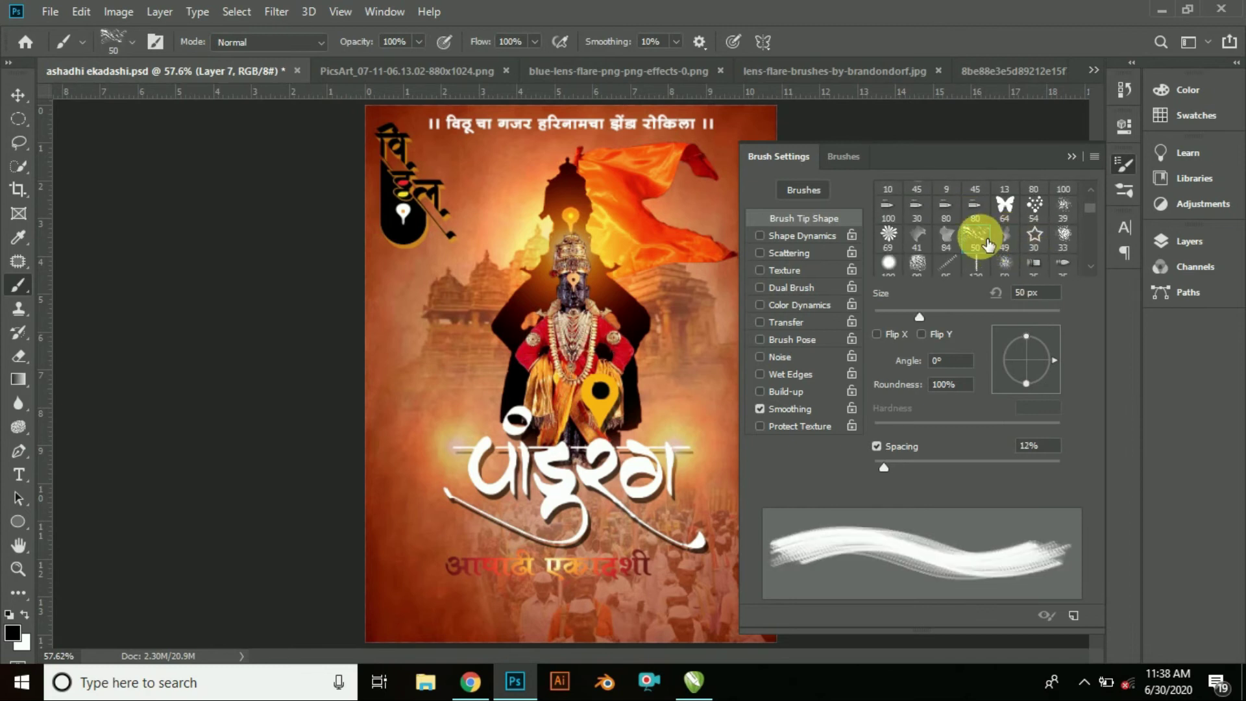
{"action": "left_click", "coordinate": [1068, 158]}
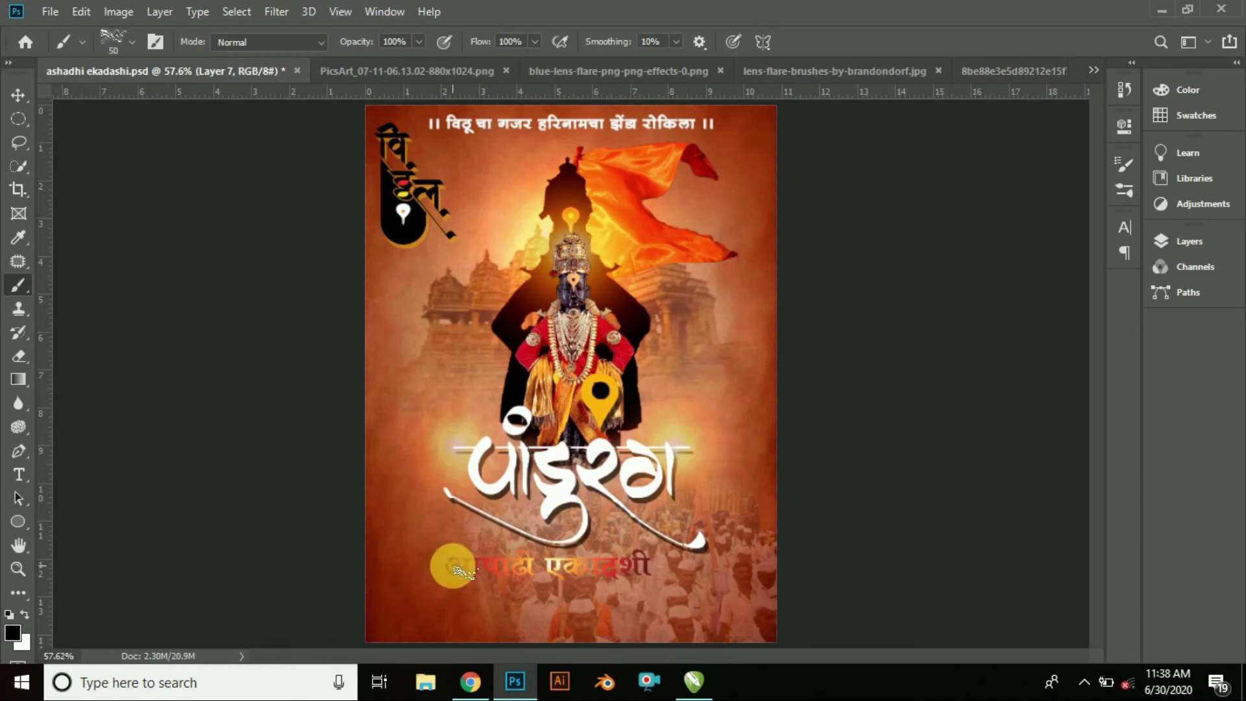
Step: Paint a rough black brush band behind the आषाढी एकादशी text at 125 px, undoing and redoing the first stroke
{"action": "left_click_drag", "start_coordinate": [487, 587], "coordinate": [676, 584]}
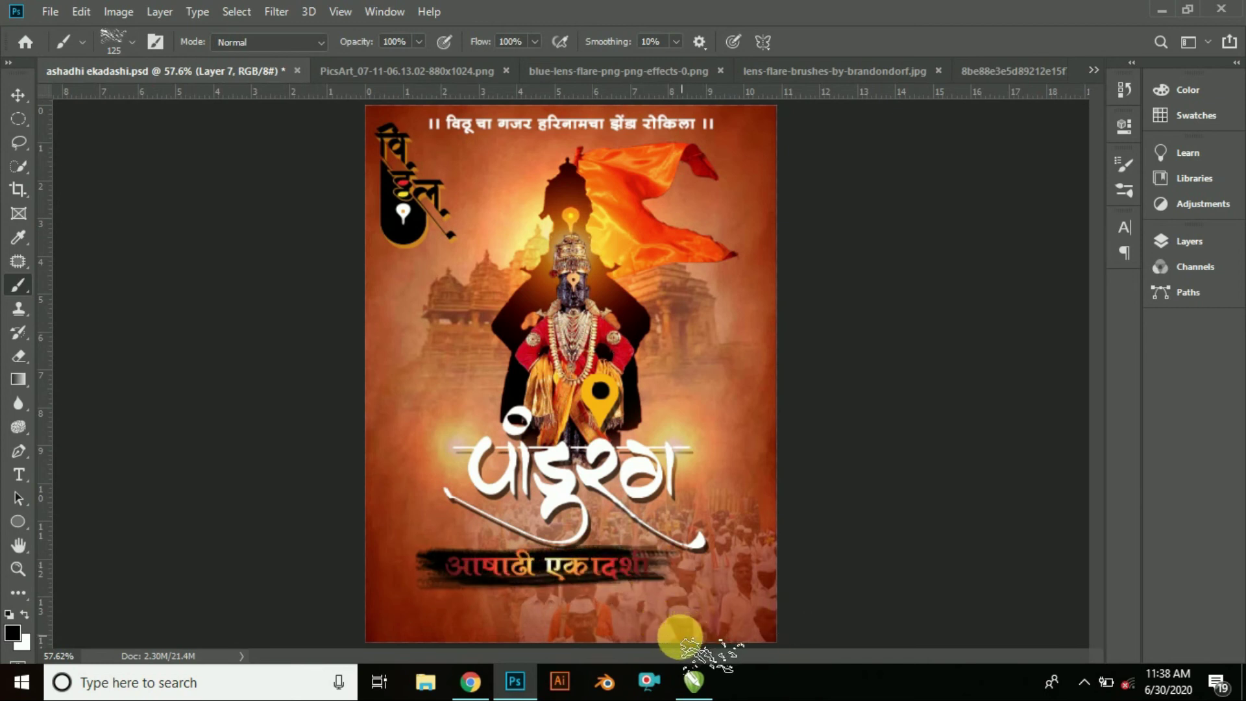
{"action": "key", "text": "ctrl+z"}
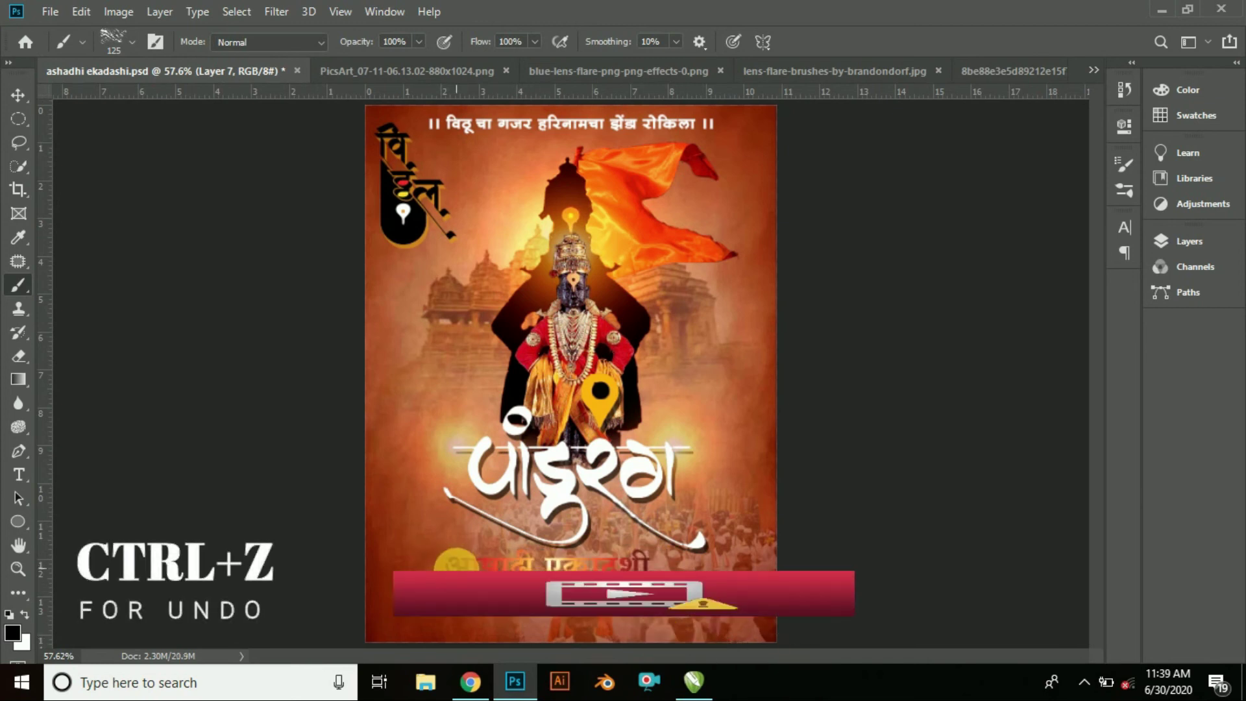
{"action": "left_click_drag", "start_coordinate": [528, 558], "coordinate": [642, 558]}
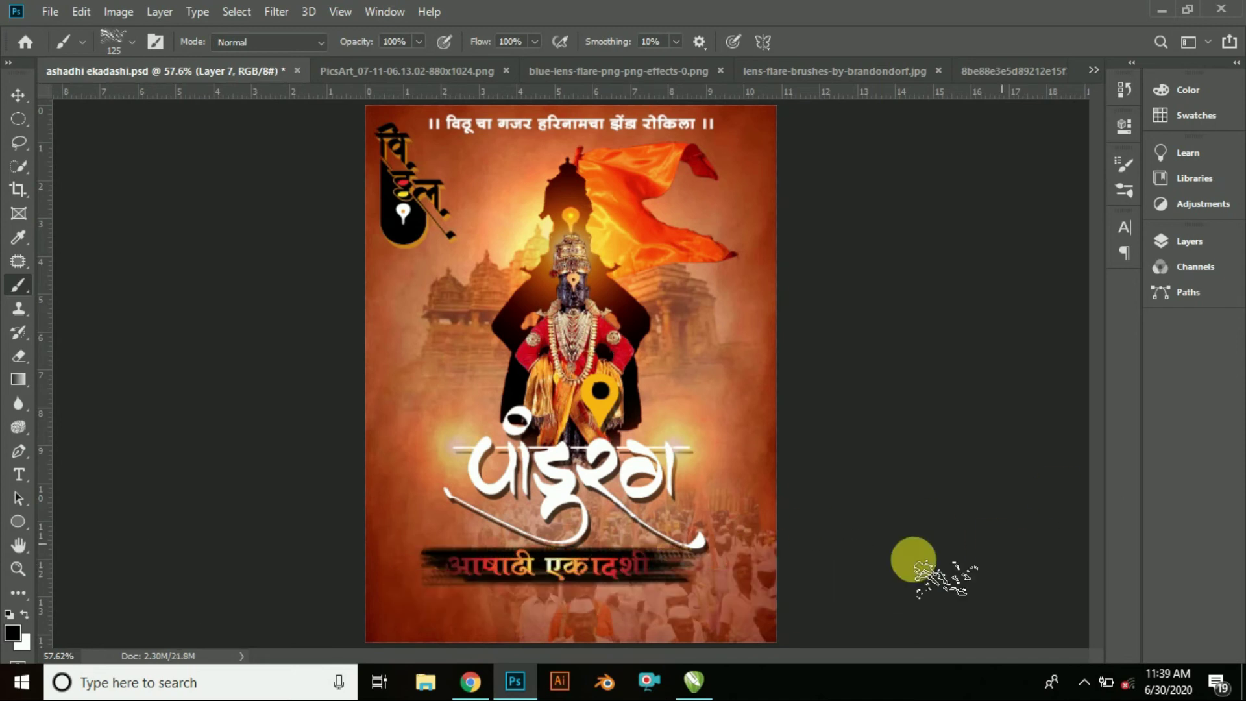
{"action": "left_click_drag", "start_coordinate": [509, 565], "coordinate": [423, 570]}
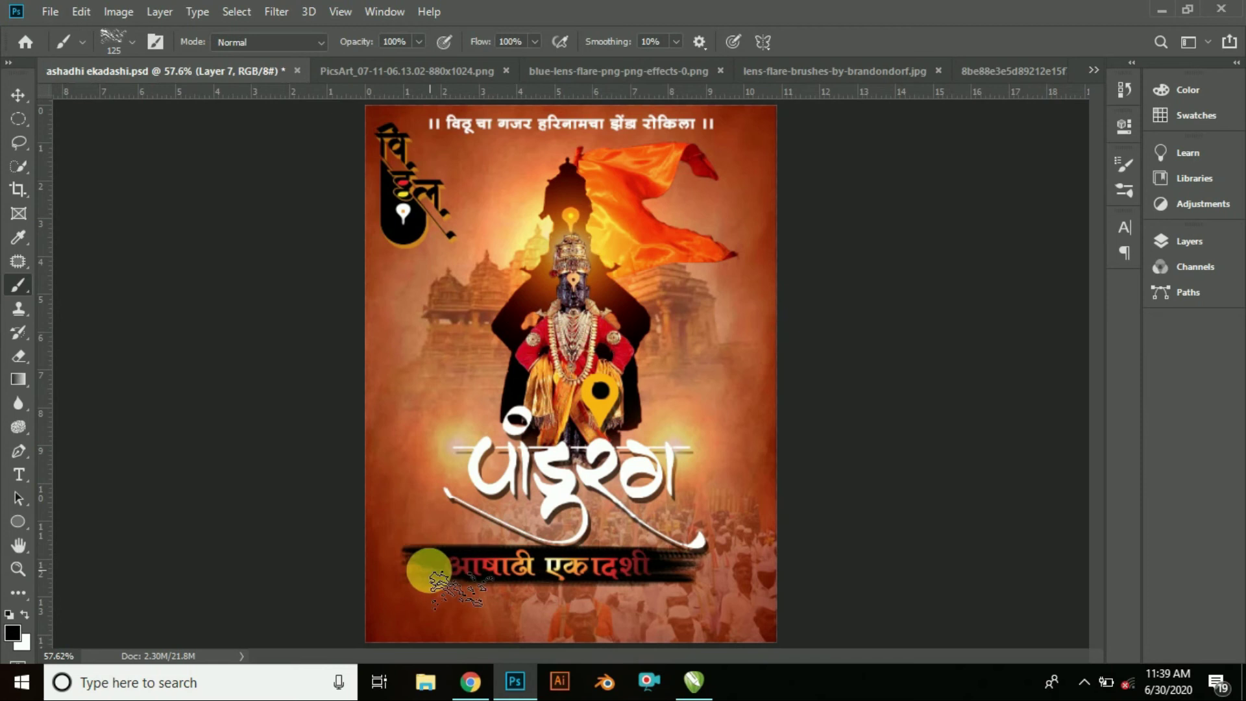
Step: Shift the black brush band slightly so it sits evenly behind the आषाढी एकादशी text
{"action": "left_click", "coordinate": [18, 96]}
{"action": "left_click_drag", "start_coordinate": [573, 571], "coordinate": [570, 570]}
{"action": "left_click", "coordinate": [922, 514]}
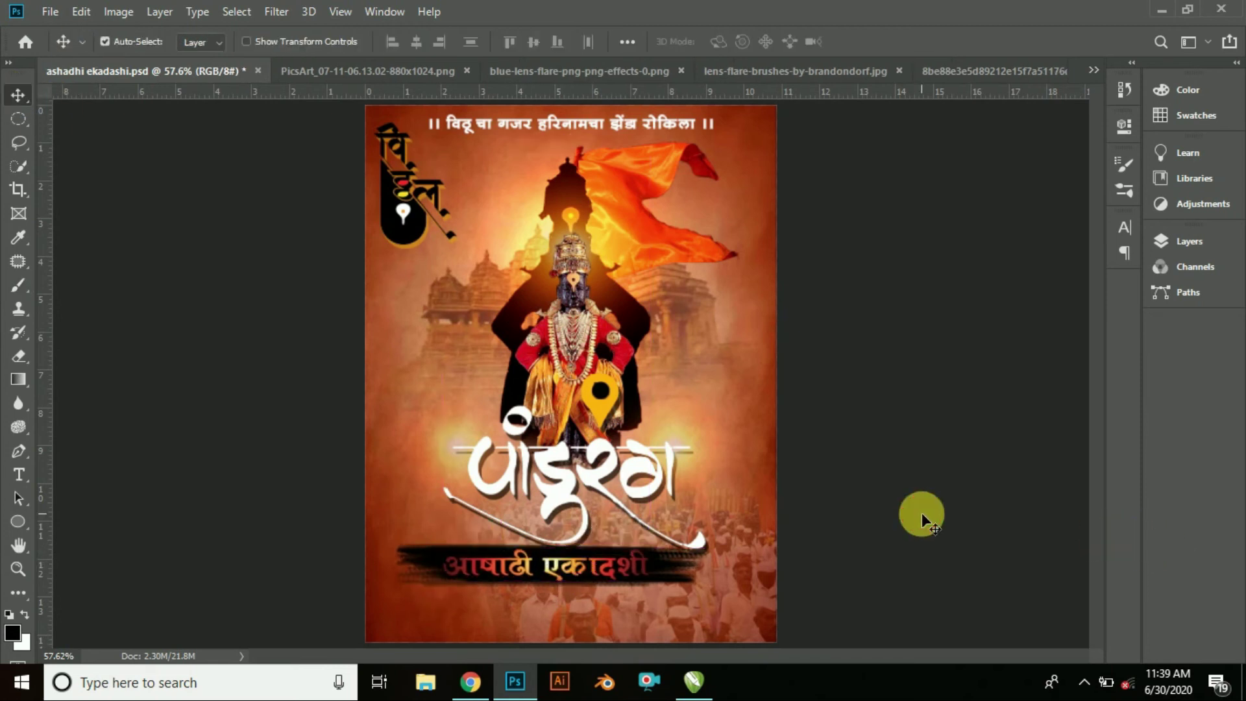
{"action": "left_click", "coordinate": [543, 566]}
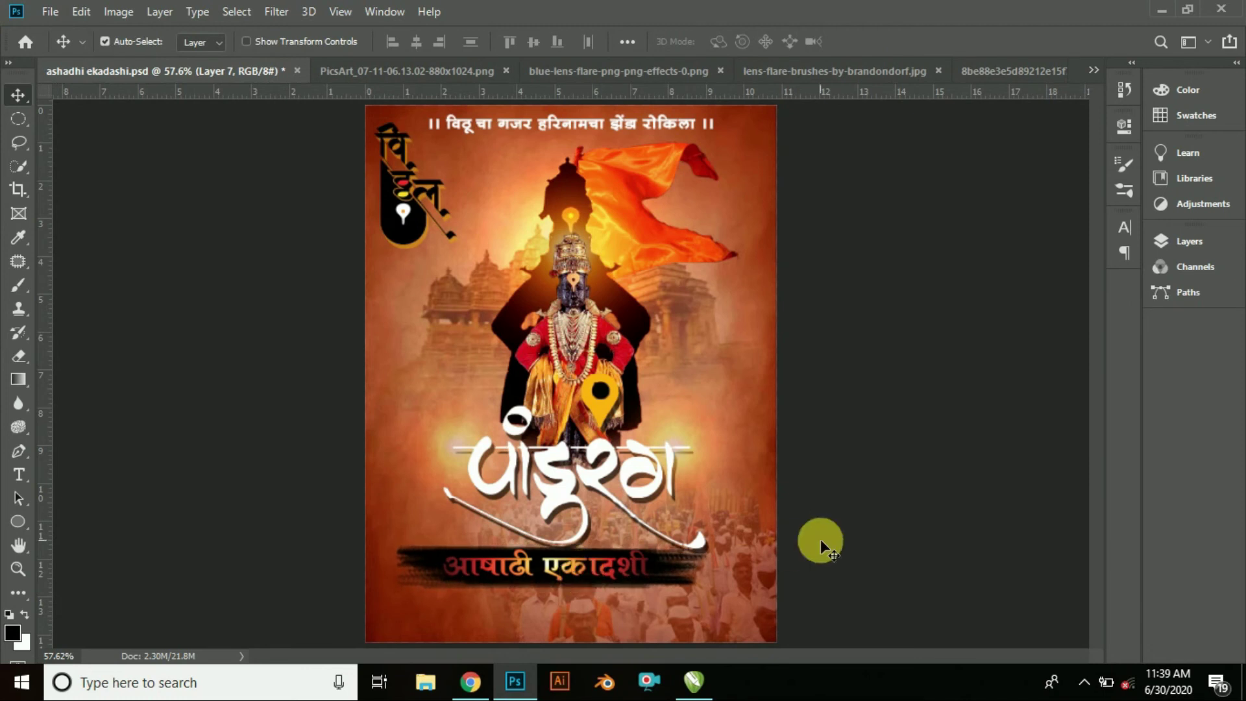
Step: Merge the आषाढी एकादशी text layer with the black brush band layer
{"action": "left_click", "coordinate": [568, 566]}
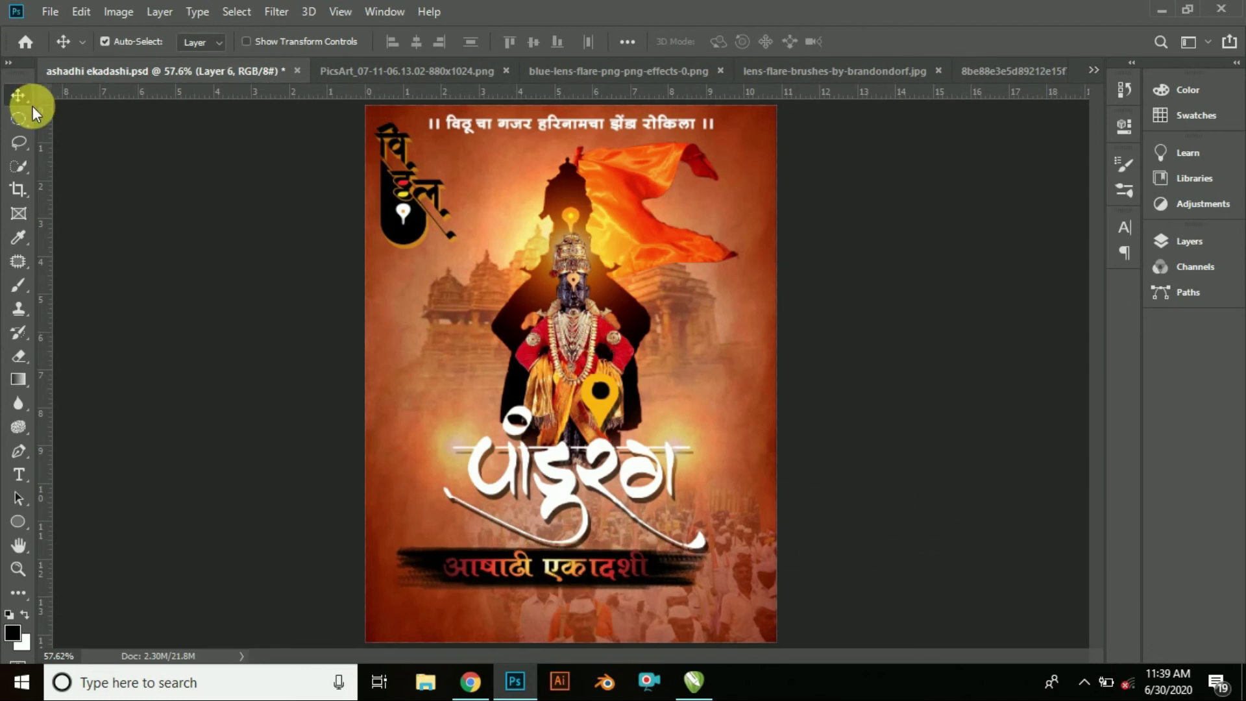
{"action": "left_click", "coordinate": [1173, 251]}
{"action": "left_click", "coordinate": [1052, 459], "text": "shift"}
{"action": "right_click", "coordinate": [1038, 454]}
{"action": "left_click", "coordinate": [895, 541]}
Step: Scale down the merged आषाढी एकादशी banner, centre it below the Pandurang lettering and save the document
{"action": "left_click_drag", "start_coordinate": [602, 566], "coordinate": [632, 576]}
{"action": "key", "text": "ctrl+t"}
{"action": "left_click_drag", "start_coordinate": [428, 599], "coordinate": [483, 584]}
{"action": "left_click_drag", "start_coordinate": [637, 575], "coordinate": [614, 572]}
{"action": "left_click", "coordinate": [875, 41]}
{"action": "key", "text": "ctrl+s"}
Step: Scale down the white greeting "सर्व भाविकांना मंगलमय शुभेच्छा...!" to fit the poster's width beneath the banner
{"action": "left_click_drag", "start_coordinate": [561, 566], "coordinate": [504, 540]}
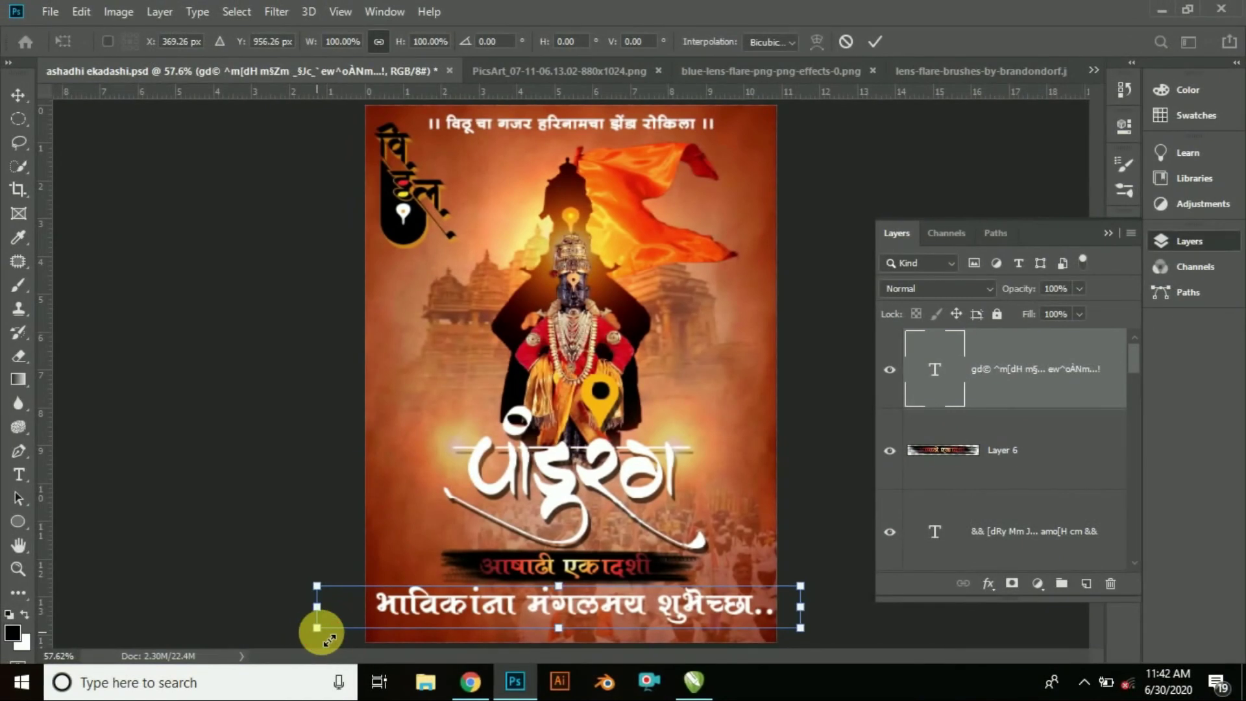
{"action": "left_click_drag", "start_coordinate": [318, 629], "coordinate": [399, 634]}
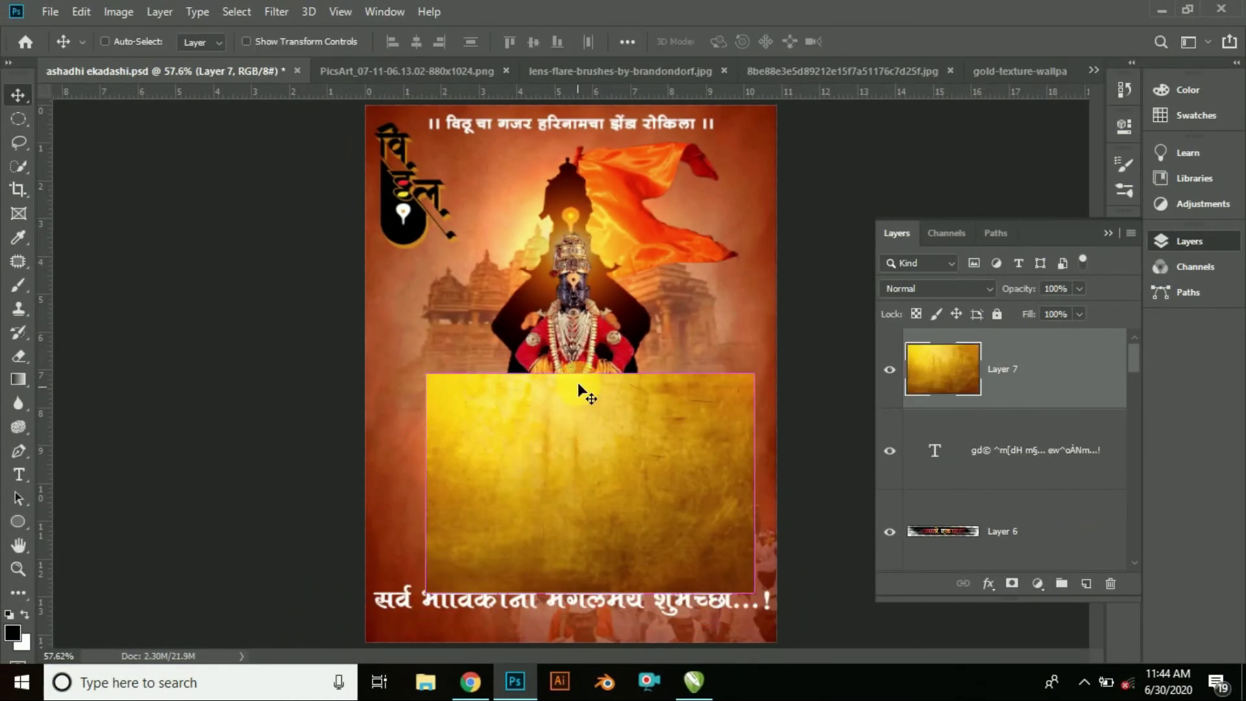
Step: Fit the gold texture over the greeting line and clip it to the greeting text
{"action": "left_click_drag", "start_coordinate": [582, 390], "coordinate": [574, 602]}
{"action": "left_click_drag", "start_coordinate": [708, 600], "coordinate": [774, 602]}
{"action": "left_click", "coordinate": [874, 42]}
{"action": "left_click", "coordinate": [1025, 410]}
{"action": "left_click", "coordinate": [1030, 418], "text": "alt"}
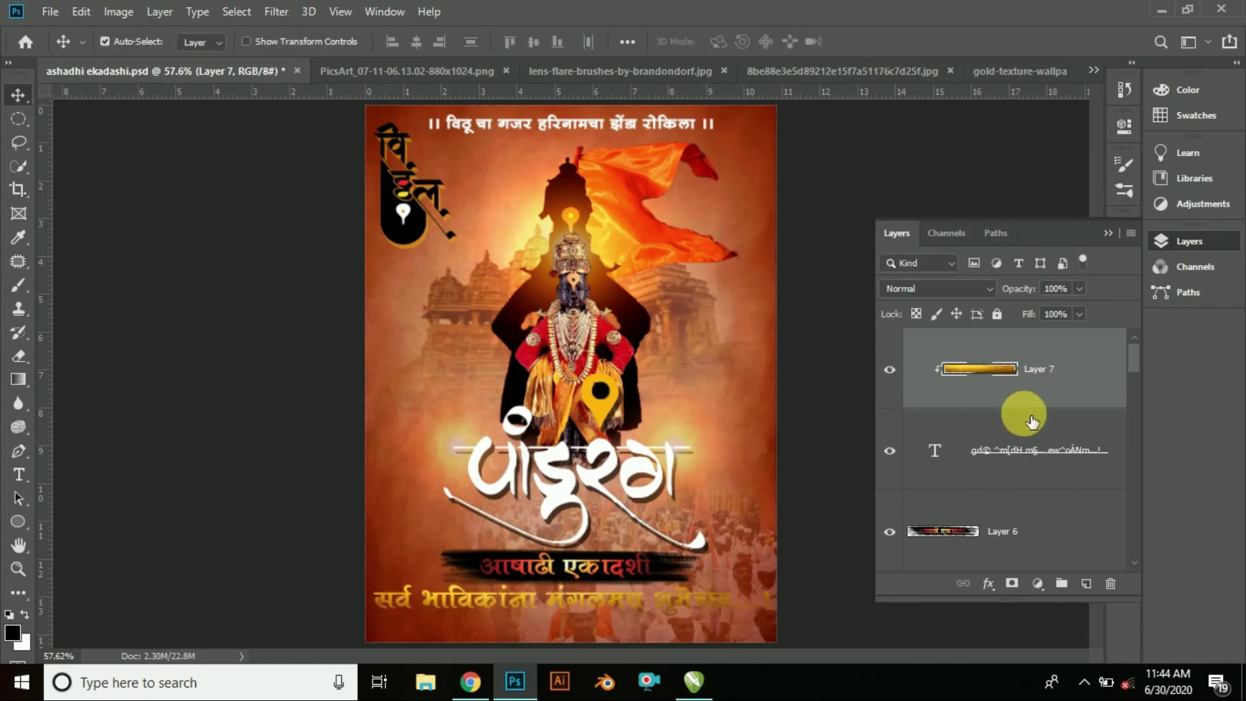
Step: Add a white outer glow to the greeting text and raise the glow's opacity to 100%
{"action": "double_click", "coordinate": [1037, 478]}
{"action": "left_click", "coordinate": [545, 493]}
{"action": "left_click", "coordinate": [545, 446]}
{"action": "left_click", "coordinate": [789, 254]}
{"action": "left_click", "coordinate": [762, 209]}
{"action": "left_click", "coordinate": [1176, 201]}
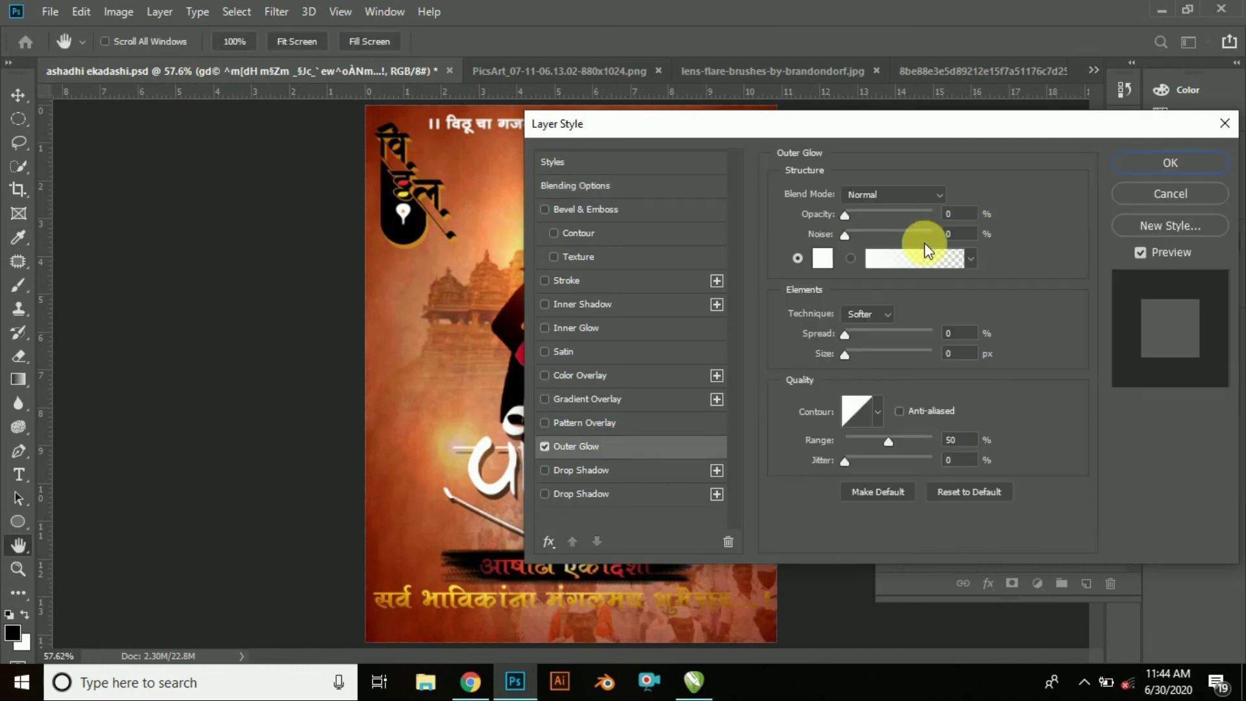
{"action": "left_click_drag", "start_coordinate": [845, 216], "coordinate": [967, 224]}
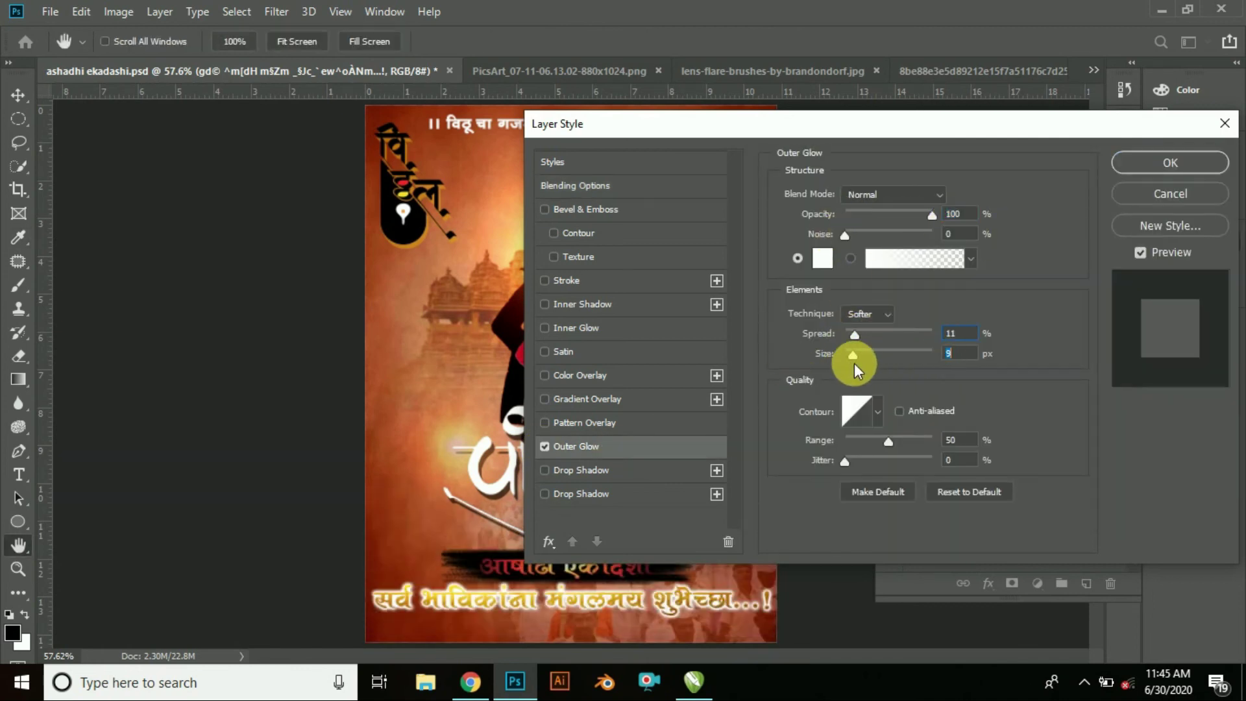
Step: Change the greeting text's outer glow colour to black
{"action": "left_click", "coordinate": [823, 258]}
{"action": "left_click", "coordinate": [987, 440]}
{"action": "left_click", "coordinate": [1136, 206]}
Step: Adjust the outer glow's spread and size, change its blend mode and apply the layer style
{"action": "left_click_drag", "start_coordinate": [846, 334], "coordinate": [880, 337]}
{"action": "mouse_move", "coordinate": [852, 355]}
{"action": "left_mouse_down"}
{"action": "mouse_move", "coordinate": [865, 353]}
{"action": "mouse_move", "coordinate": [854, 358]}
{"action": "left_mouse_up"}
{"action": "left_click", "coordinate": [932, 195]}
{"action": "left_click", "coordinate": [915, 251]}
{"action": "left_click", "coordinate": [1170, 163]}
Step: Nudge the greeting text and its gold texture slightly down together and save the document
{"action": "left_click", "coordinate": [665, 606]}
{"action": "left_click", "coordinate": [1010, 475], "text": "shift"}
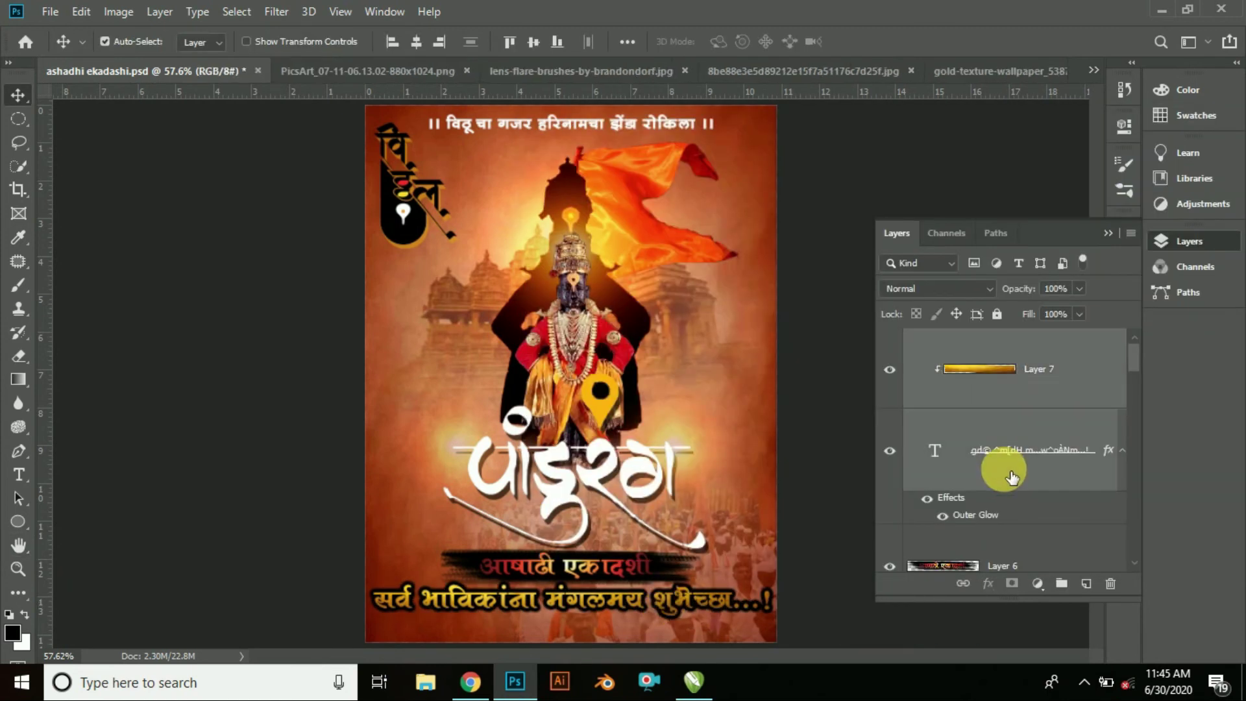
{"action": "key", "text": "Down"}
{"action": "key", "text": "Down"}
{"action": "key", "text": "Down"}
{"action": "key", "text": "Down"}
{"action": "left_click", "coordinate": [1108, 232]}
{"action": "key", "text": "ctrl+s"}
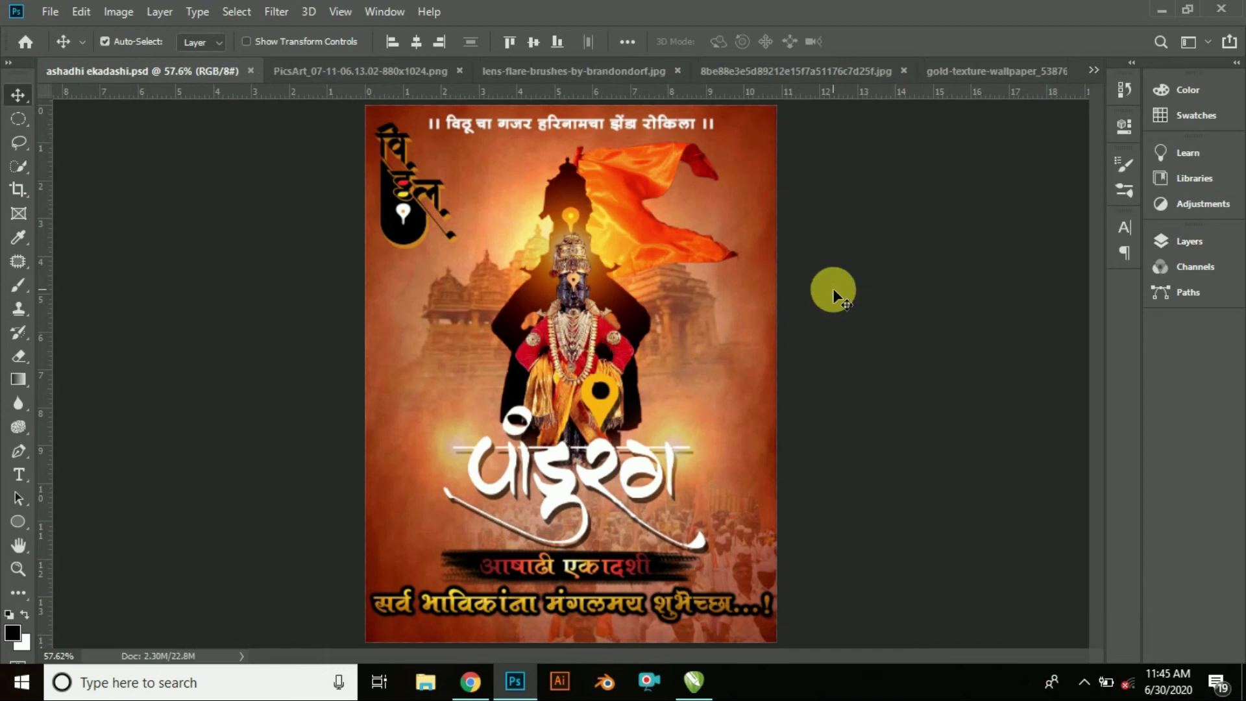
Step: Draw a 1 px black vertical line about 987 px long near the poster's right edge and extend its upper end slightly
{"action": "right_click", "coordinate": [18, 522]}
{"action": "left_click", "coordinate": [80, 583]}
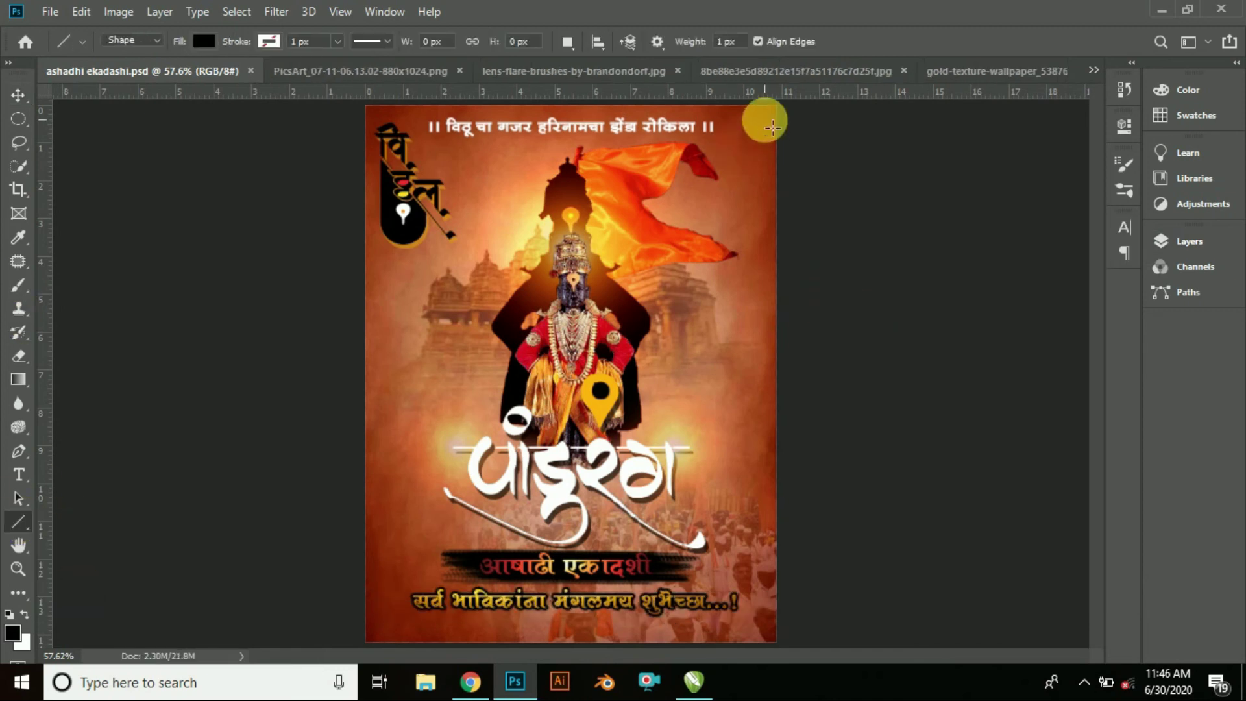
{"action": "mouse_move", "coordinate": [772, 123]}
{"action": "left_mouse_down"}
{"action": "mouse_move", "coordinate": [746, 545]}
{"action": "mouse_move", "coordinate": [717, 634]}
{"action": "left_mouse_up"}
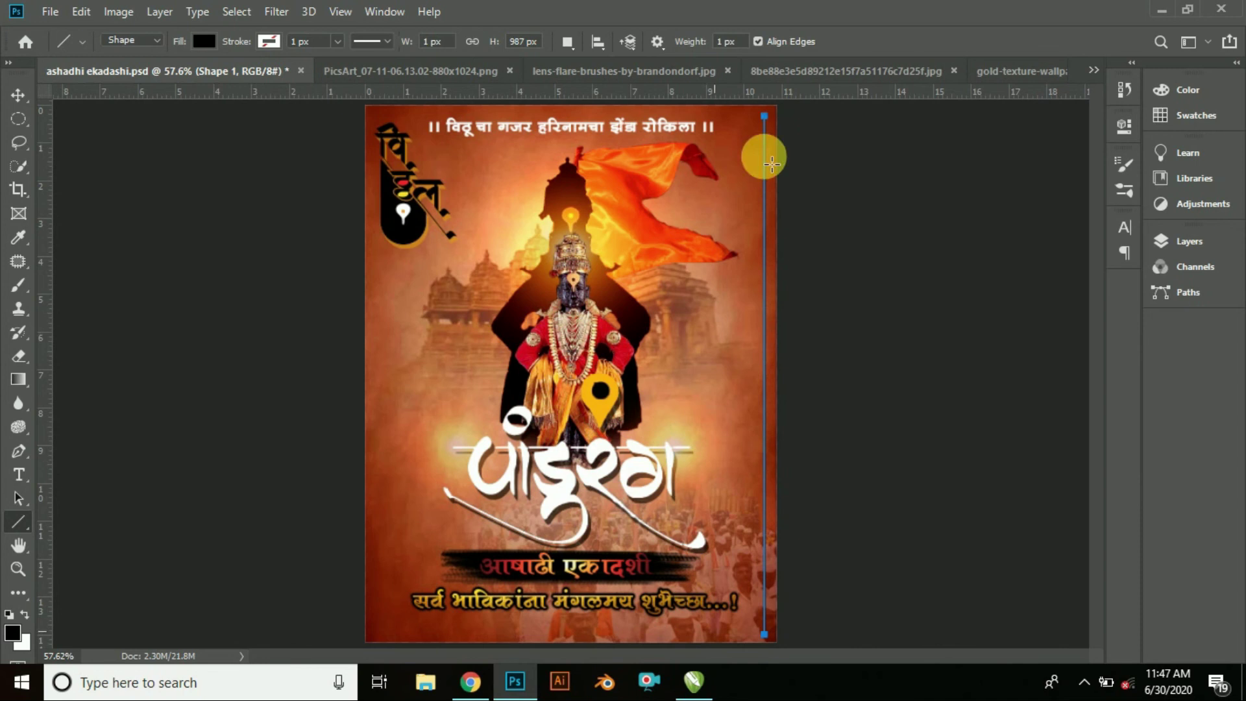
{"action": "key", "text": "ctrl+t"}
{"action": "left_click", "coordinate": [18, 95]}
{"action": "key", "text": "ctrl+t"}
{"action": "left_click_drag", "start_coordinate": [764, 117], "coordinate": [765, 106]}
{"action": "left_click", "coordinate": [871, 41]}
Step: Draw a matching thin black horizontal line across the poster's top edge, starting at the vertical line
{"action": "scroll", "coordinate": [748, 144], "scroll_direction": "up", "scroll_amount": 5}
{"action": "key", "text": "F7"}
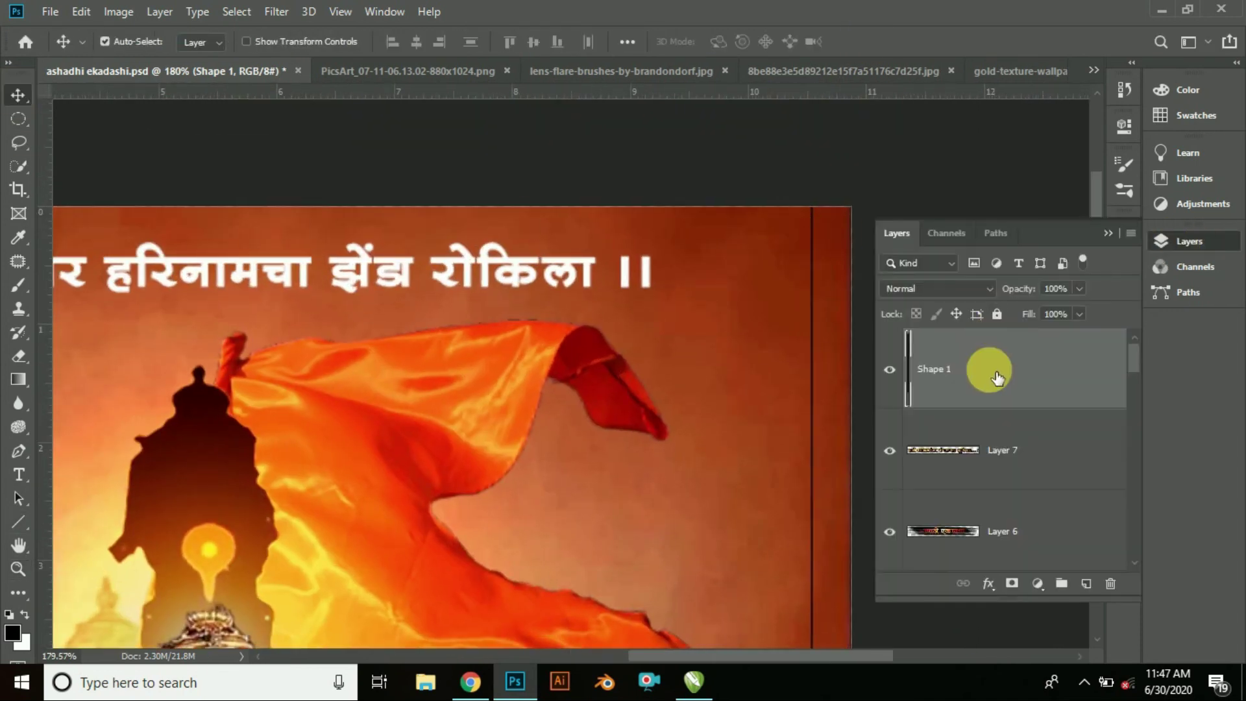
{"action": "key", "text": "z"}
{"action": "right_click", "coordinate": [477, 236]}
{"action": "left_click", "coordinate": [543, 259]}
{"action": "right_click", "coordinate": [539, 336]}
{"action": "left_click", "coordinate": [576, 355]}
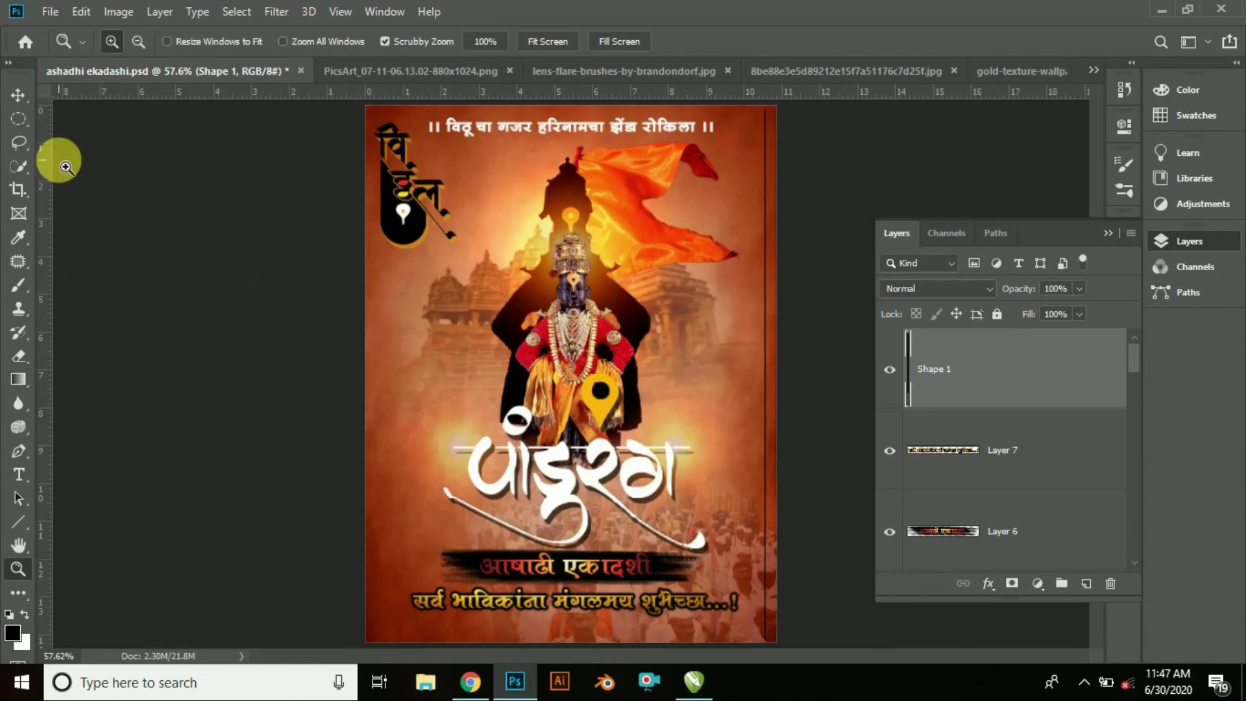
{"action": "left_click", "coordinate": [18, 521]}
{"action": "left_click_drag", "start_coordinate": [765, 112], "coordinate": [382, 133]}
{"action": "key", "text": "v"}
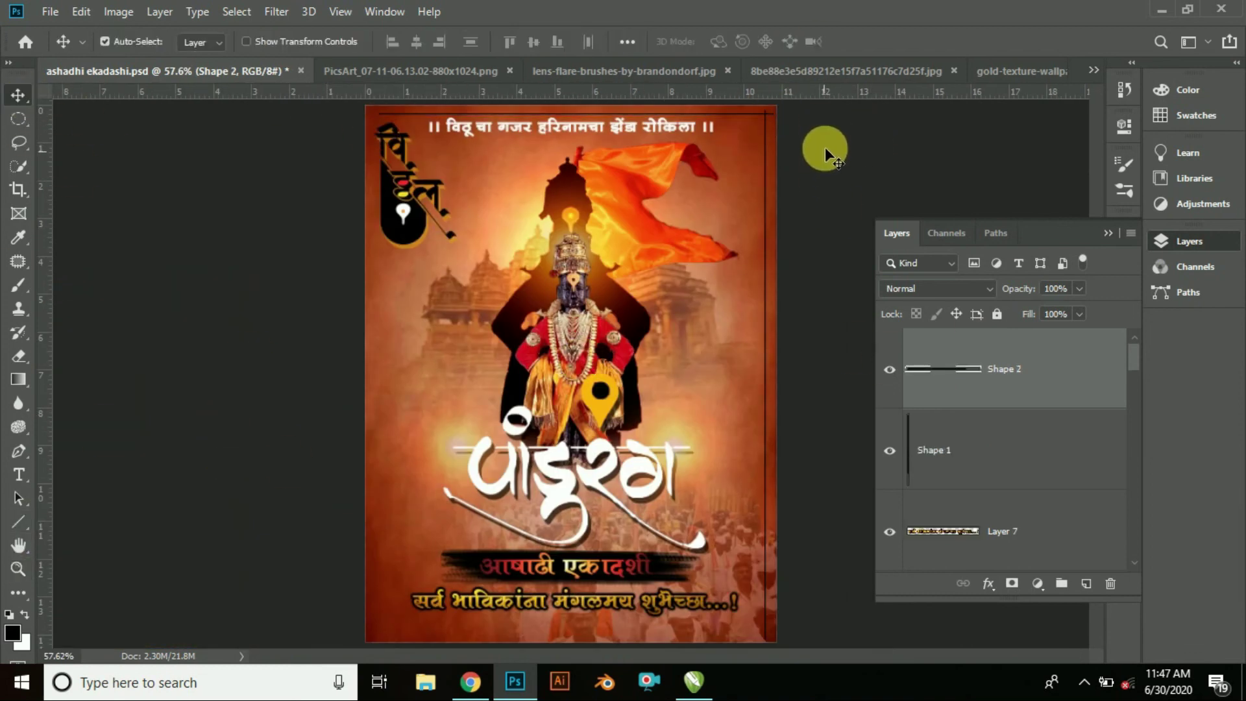
Step: Merge the vertical and horizontal line shapes into one layer
{"action": "left_click", "coordinate": [1029, 423], "text": "shift"}
{"action": "right_click", "coordinate": [1031, 425]}
{"action": "left_click", "coordinate": [833, 534]}
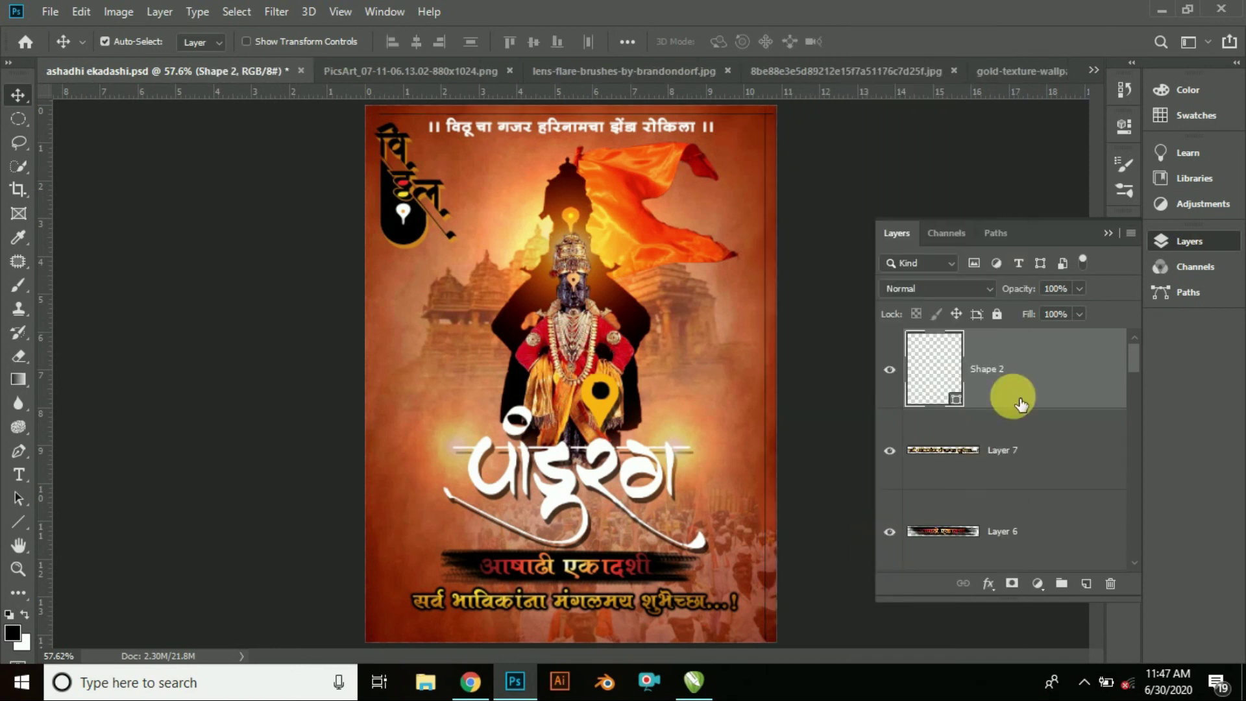
{"action": "key", "text": "ctrl+z"}
{"action": "right_click", "coordinate": [1017, 448]}
{"action": "left_click", "coordinate": [831, 553]}
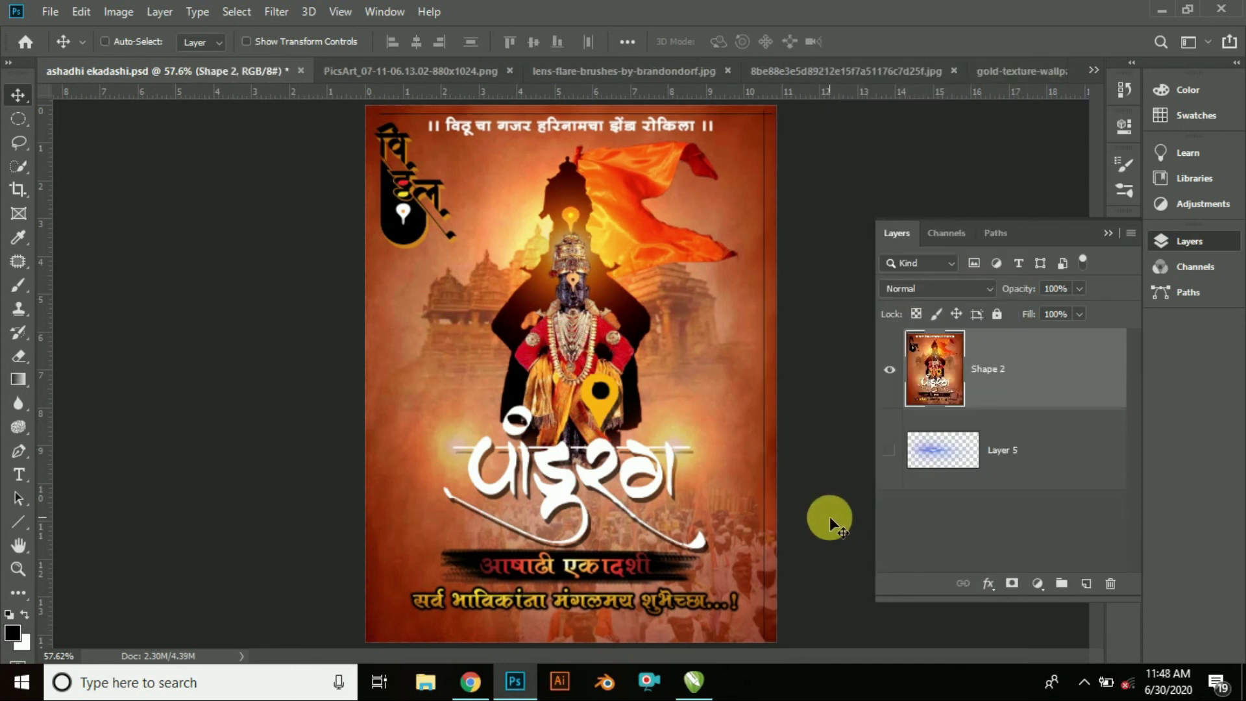
{"action": "key", "text": "ctrl+z"}
{"action": "right_click", "coordinate": [995, 447]}
{"action": "left_click", "coordinate": [837, 540]}
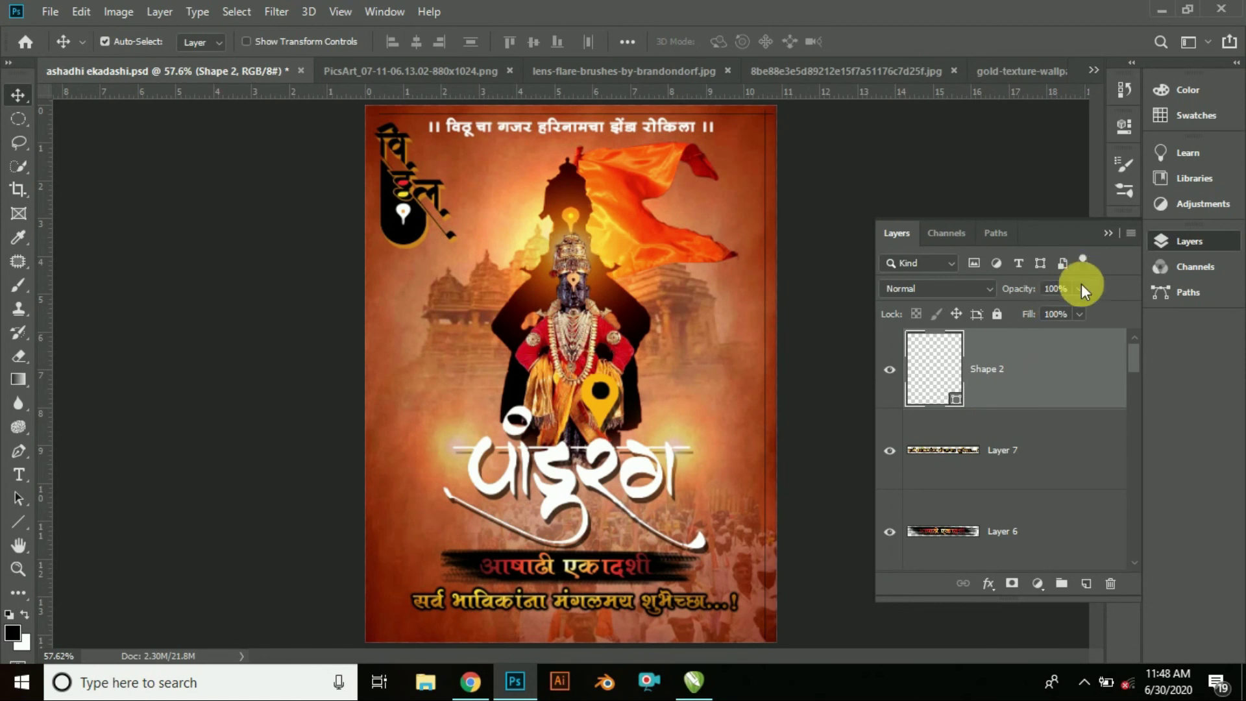
Step: Add a black drop shadow to the merged line shape and apply the layer style
{"action": "double_click", "coordinate": [1040, 389]}
{"action": "left_click", "coordinate": [544, 494]}
{"action": "left_click", "coordinate": [552, 472]}
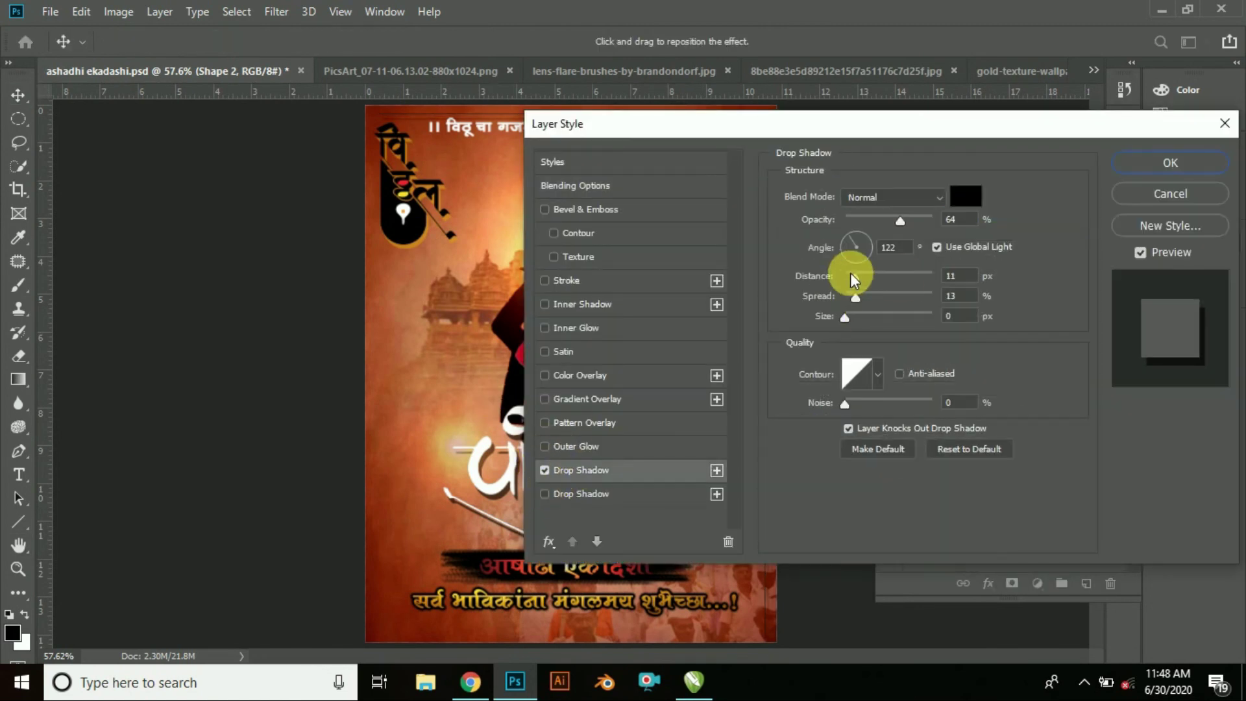
{"action": "key", "text": "Return"}
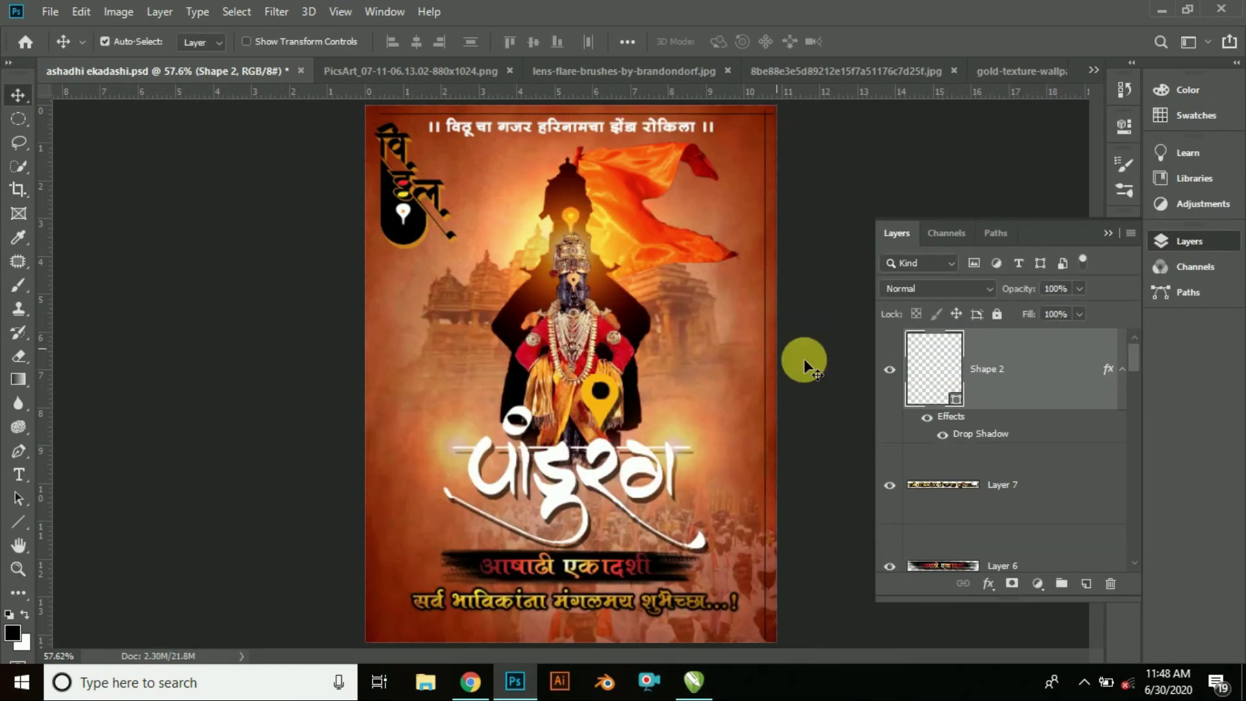
Step: Duplicate the merged line layer, flip the copy horizontally and vertically, and position it along the poster's left and bottom edges
{"action": "left_click_drag", "start_coordinate": [1067, 381], "coordinate": [1086, 583]}
{"action": "key", "text": "ctrl+t"}
{"action": "right_click", "coordinate": [642, 203]}
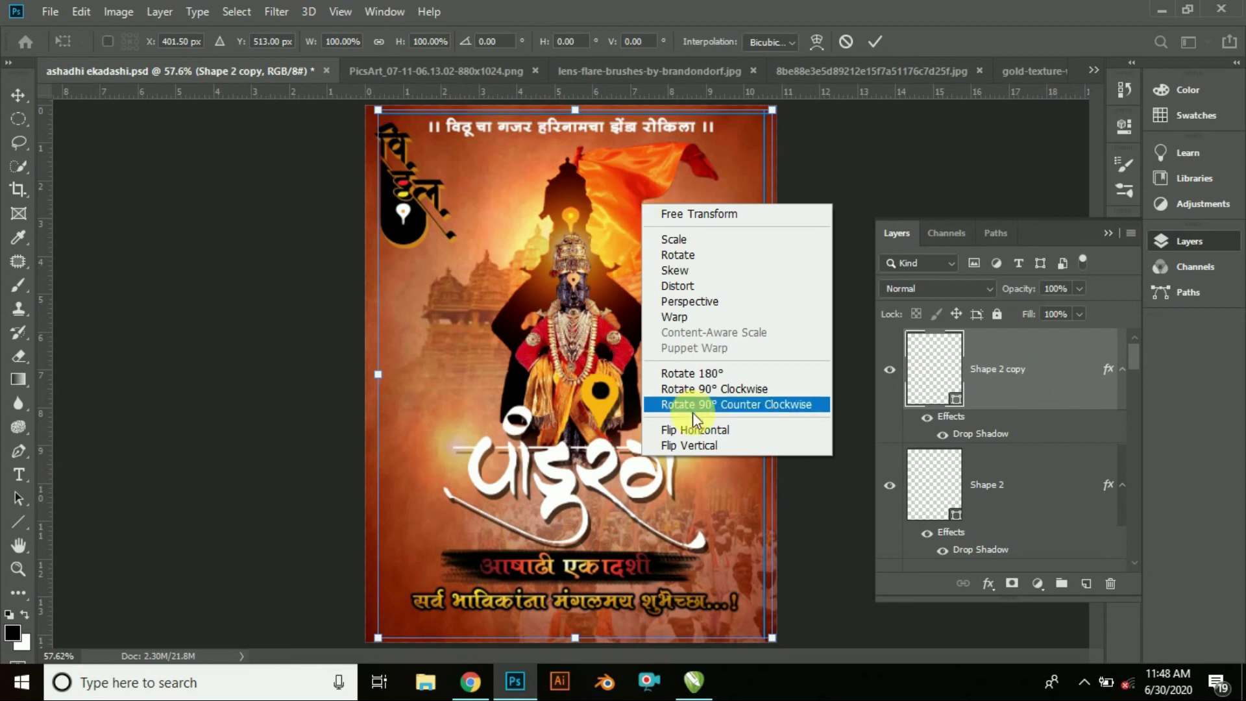
{"action": "left_click", "coordinate": [689, 429]}
{"action": "right_click", "coordinate": [687, 428]}
{"action": "left_click", "coordinate": [746, 414]}
{"action": "left_click", "coordinate": [847, 188]}
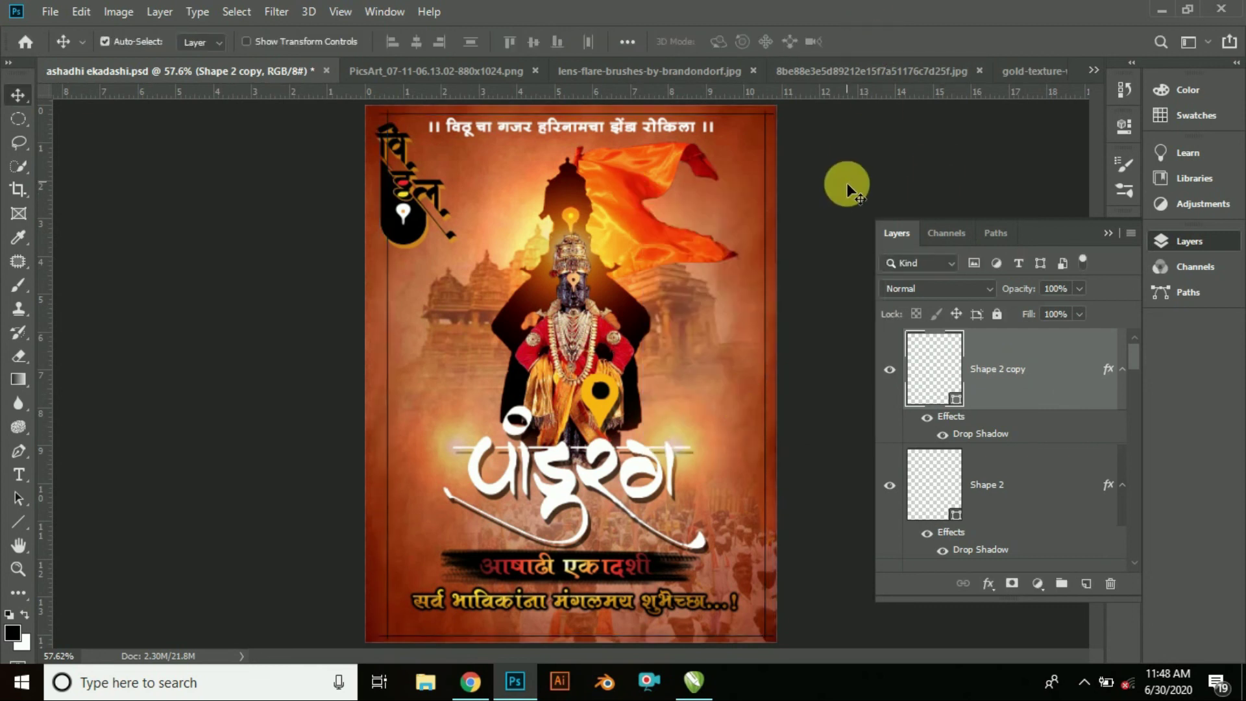
{"action": "left_click", "coordinate": [957, 379], "text": "ctrl"}
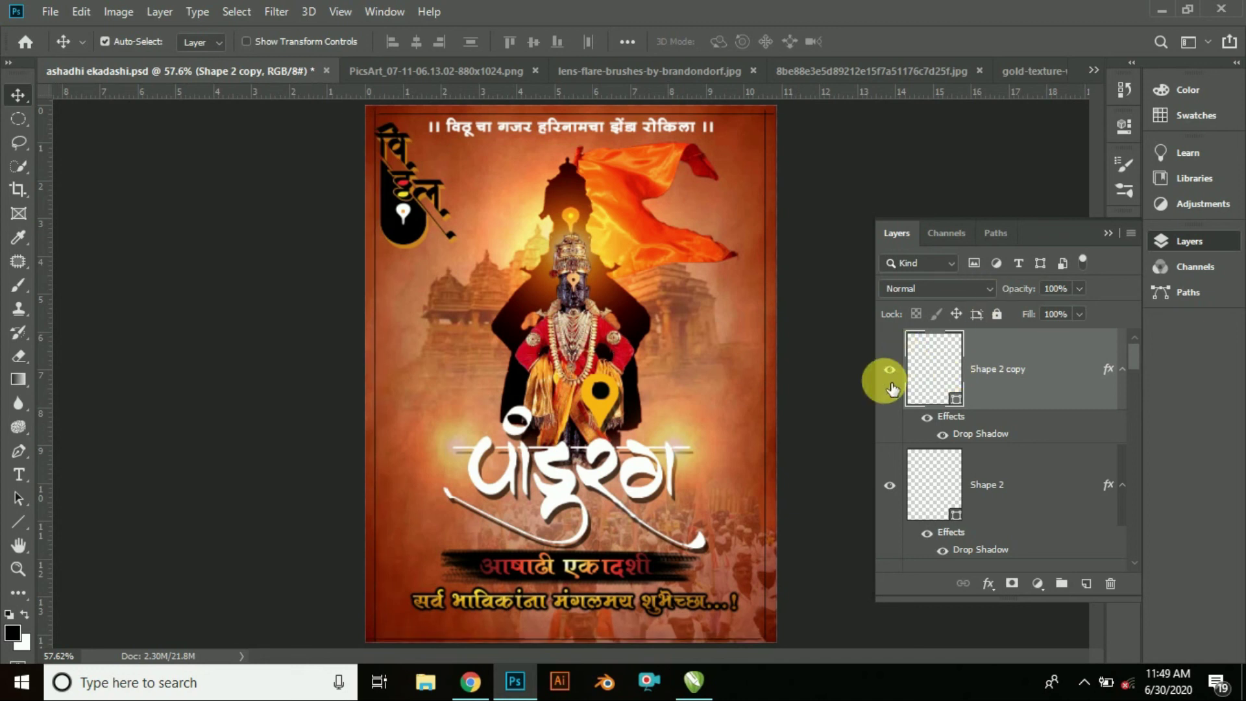
{"action": "left_click", "coordinate": [810, 387]}
Step: Rasterize both border line layers and erase their ends at the top-left and bottom-right corners with the 200 px soft eraser
{"action": "key", "text": "e"}
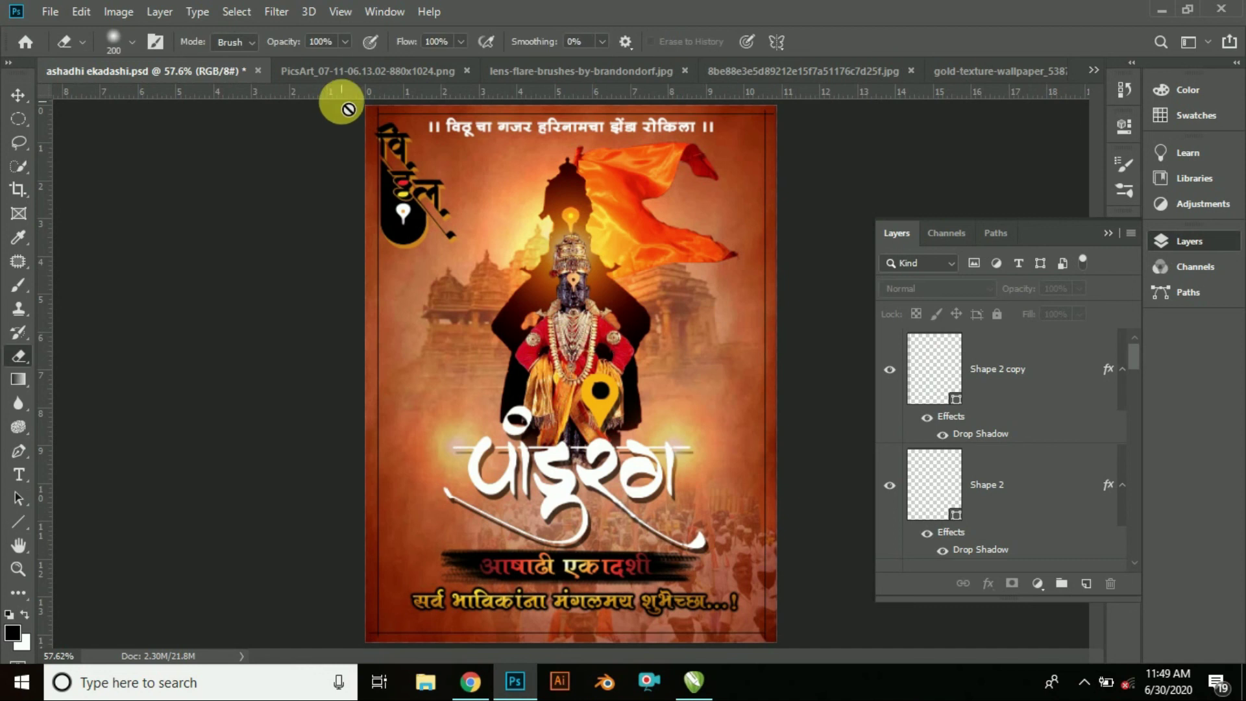
{"action": "left_click", "coordinate": [376, 131], "text": "ctrl"}
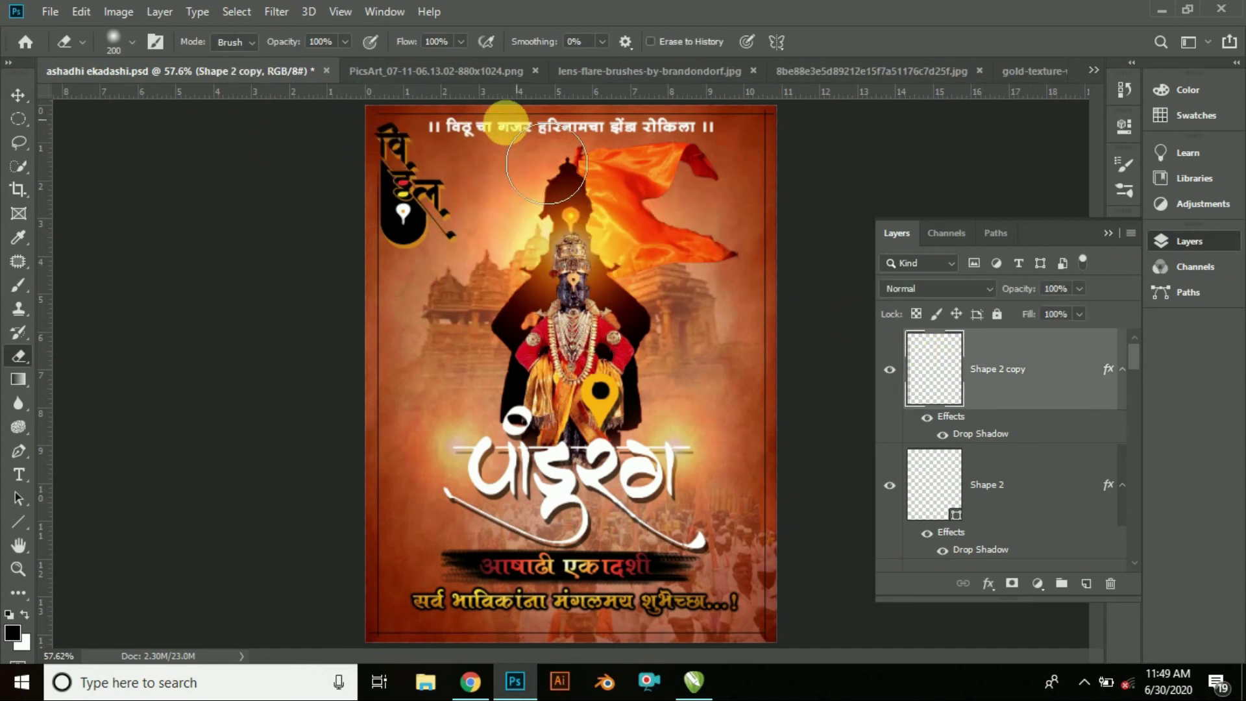
{"action": "left_click", "coordinate": [769, 506], "text": "ctrl"}
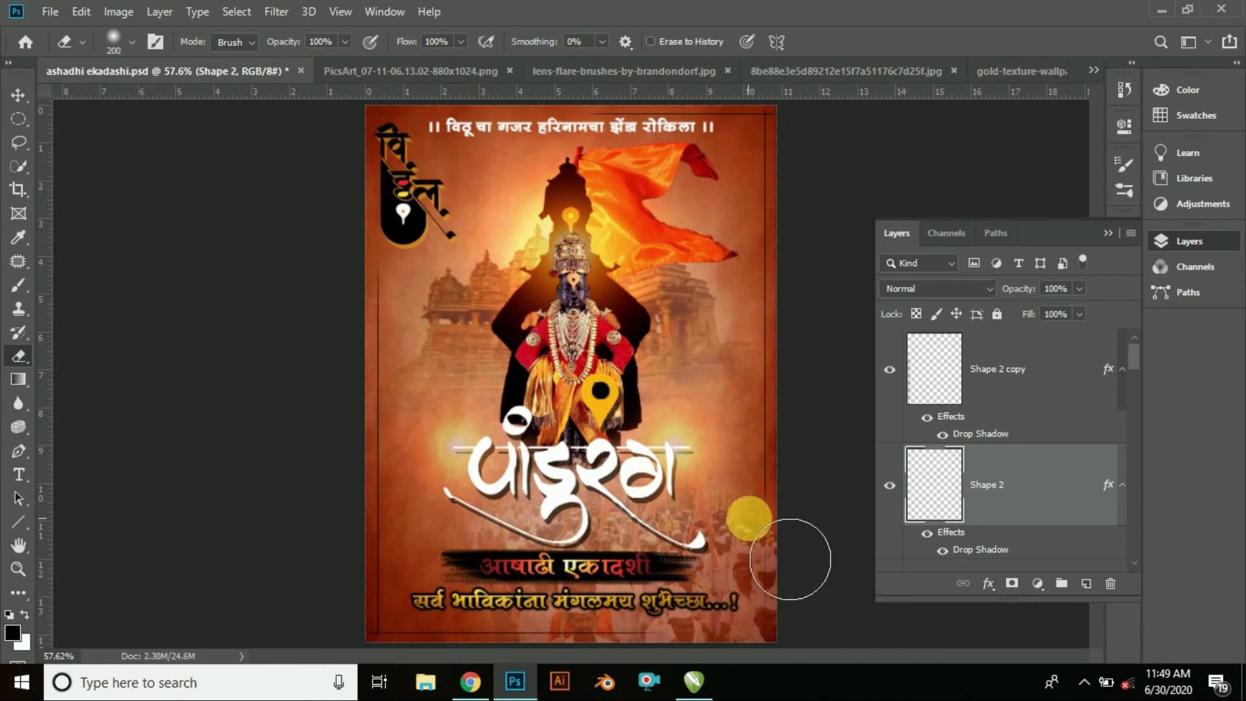
{"action": "left_click", "coordinate": [999, 396]}
{"action": "left_click", "coordinate": [17, 96]}
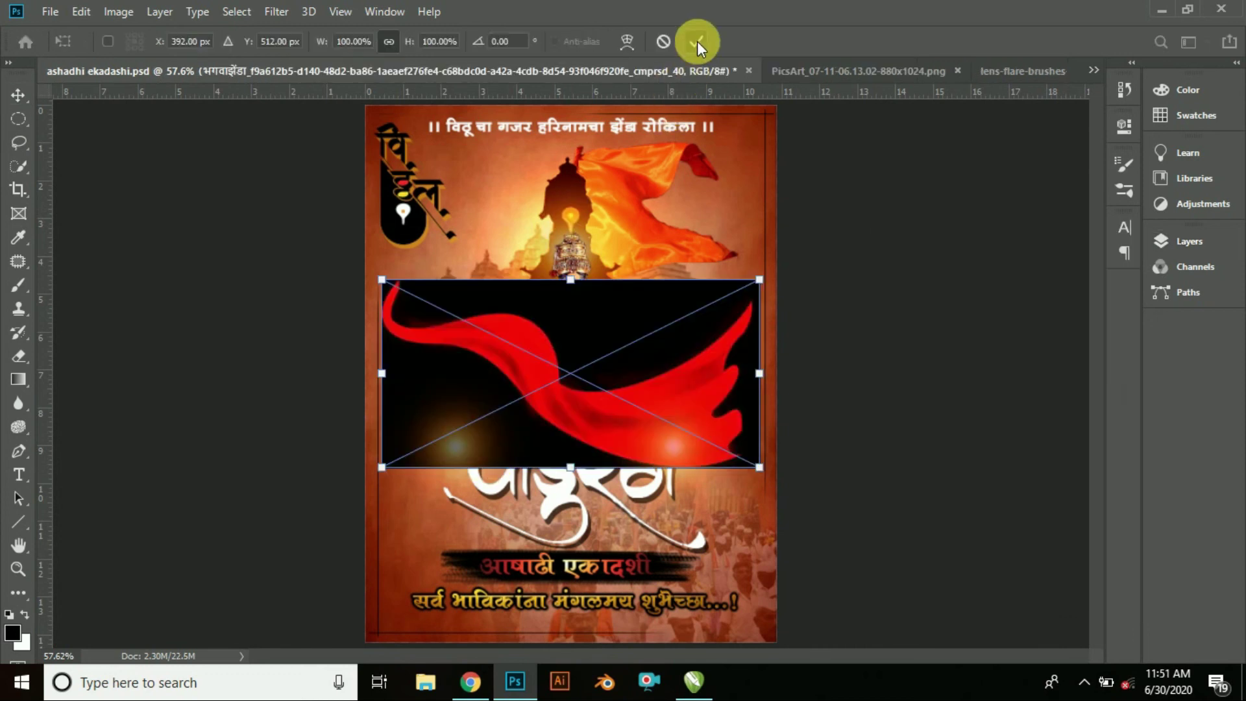
Step: Place the red flowing flag image, set its blend mode to Screen and move its layer just above the crowd layer
{"action": "left_click", "coordinate": [697, 41]}
{"action": "left_click", "coordinate": [1196, 250]}
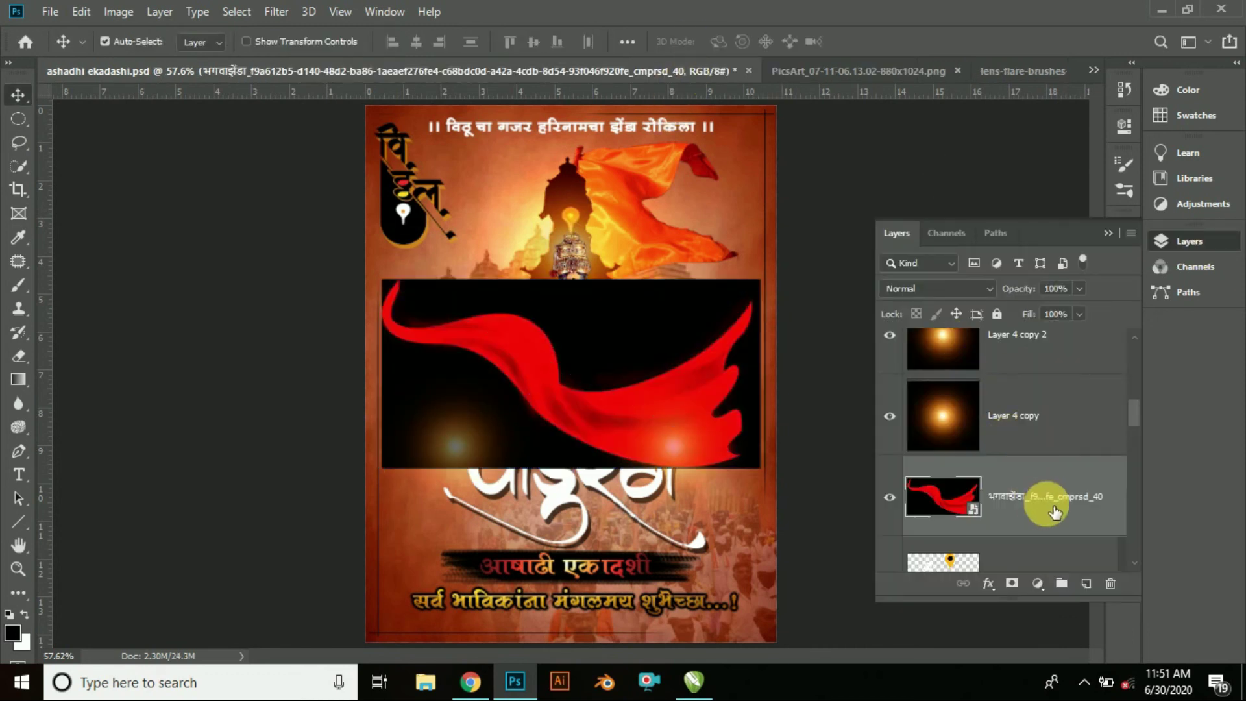
{"action": "left_click_drag", "start_coordinate": [1076, 487], "coordinate": [1051, 341]}
{"action": "left_click", "coordinate": [937, 288]}
{"action": "left_click", "coordinate": [917, 357]}
{"action": "left_click_drag", "start_coordinate": [1099, 390], "coordinate": [965, 415]}
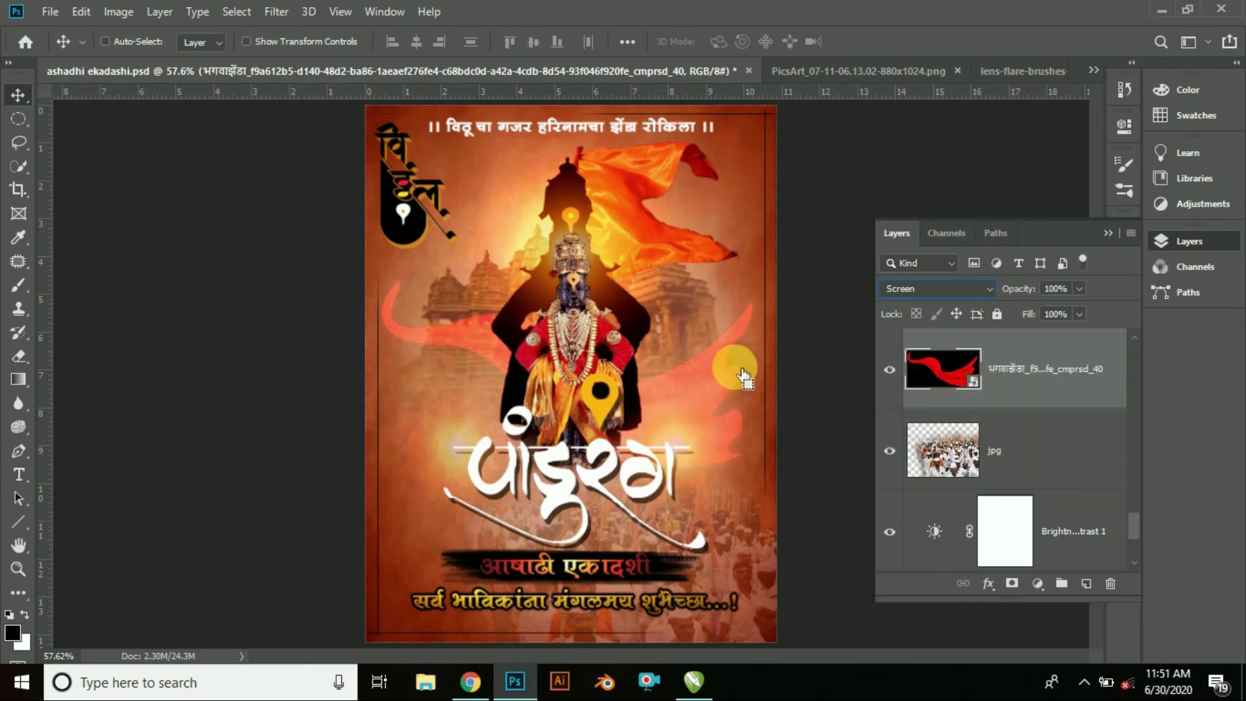
Step: Scale the red flag image proportionally to 120.15% so it spans beyond both sides of the poster
{"action": "key", "text": "ctrl+t"}
{"action": "left_click_drag", "start_coordinate": [381, 373], "coordinate": [327, 370]}
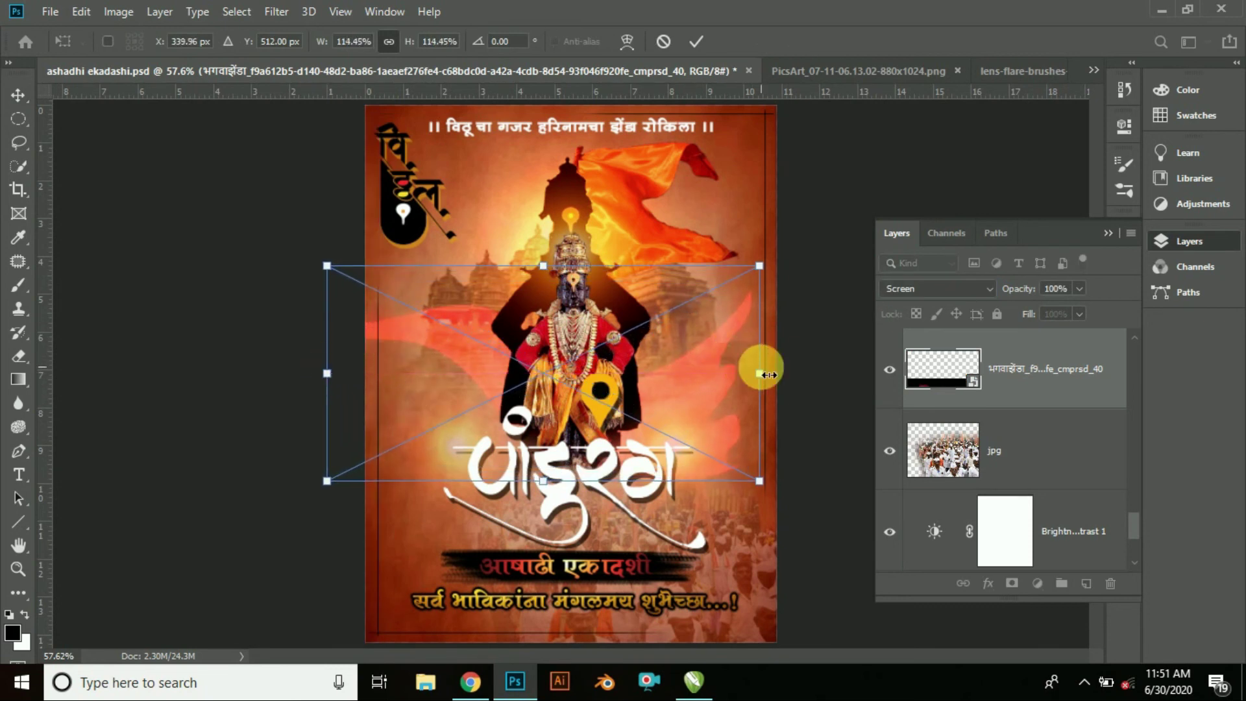
{"action": "left_click_drag", "start_coordinate": [759, 373], "coordinate": [782, 373]}
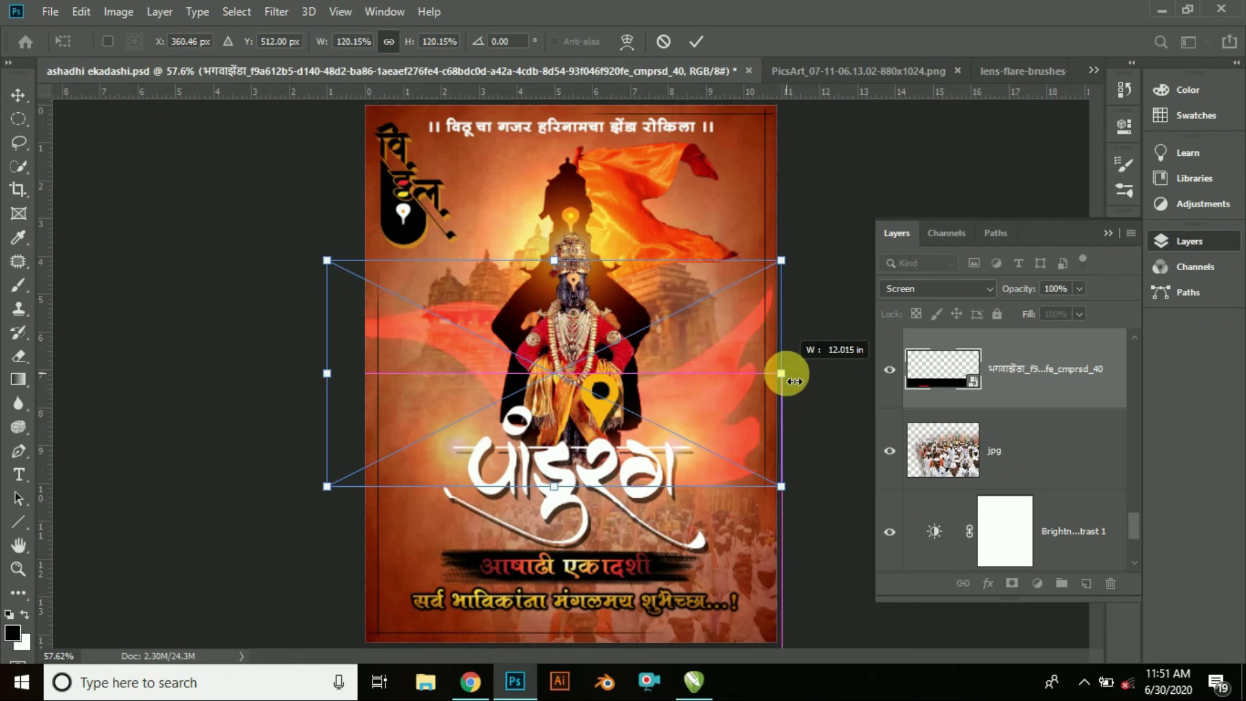
{"action": "left_click", "coordinate": [695, 40]}
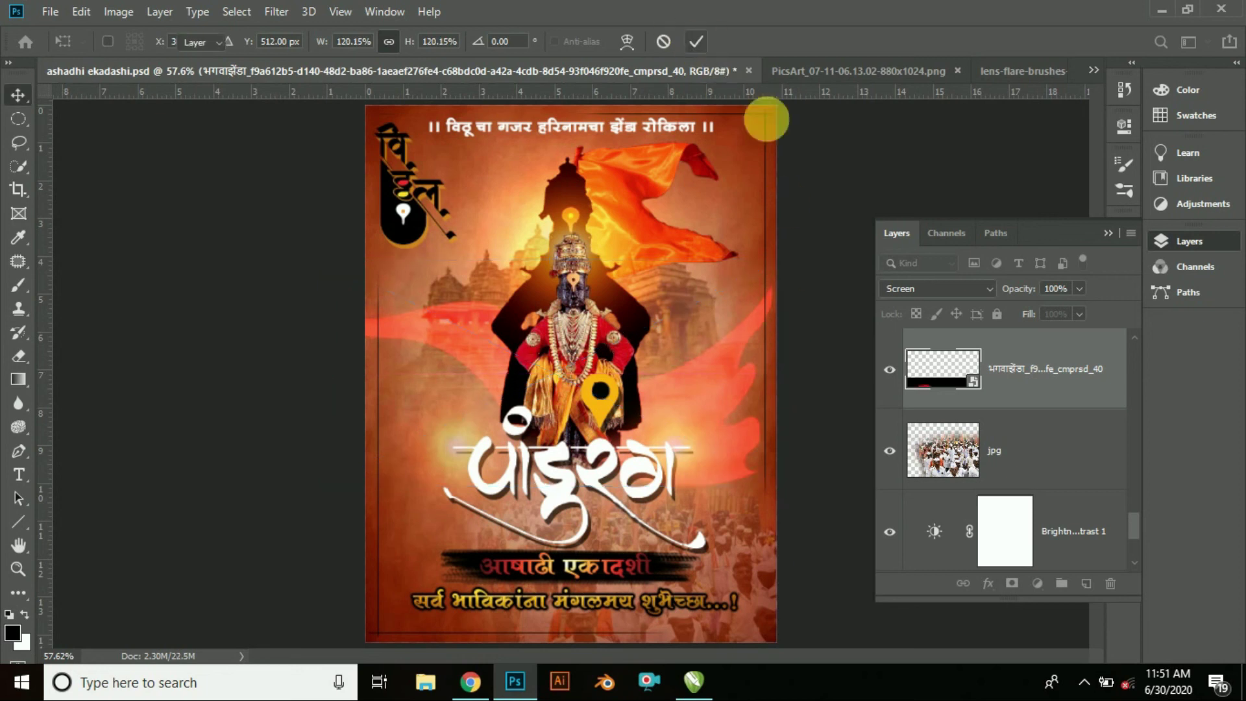